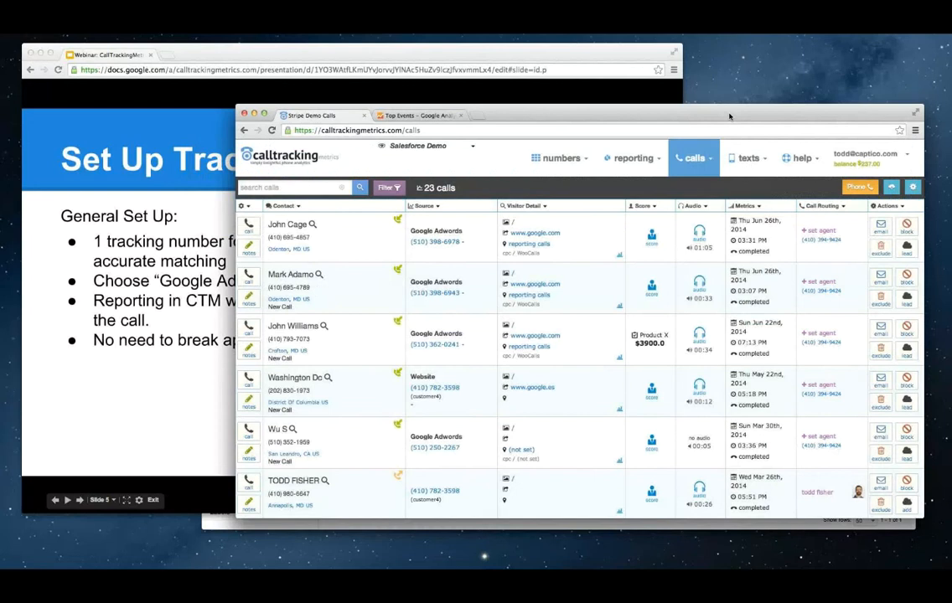
Bring the CallTrackingMetrics window forward and open the page for buying tracking numbers
{"action": "left_click", "coordinate": [445, 58]}
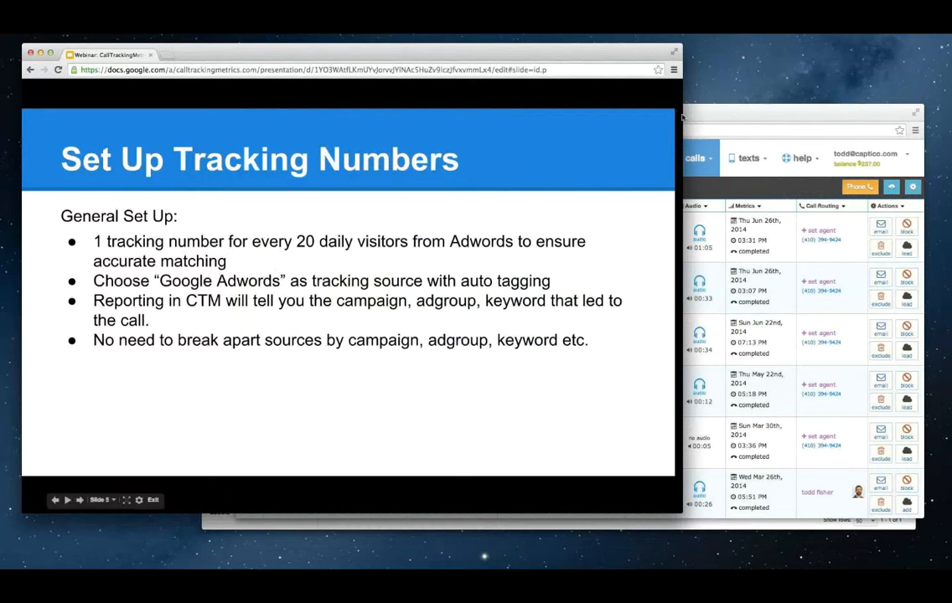
{"action": "left_click", "coordinate": [722, 121]}
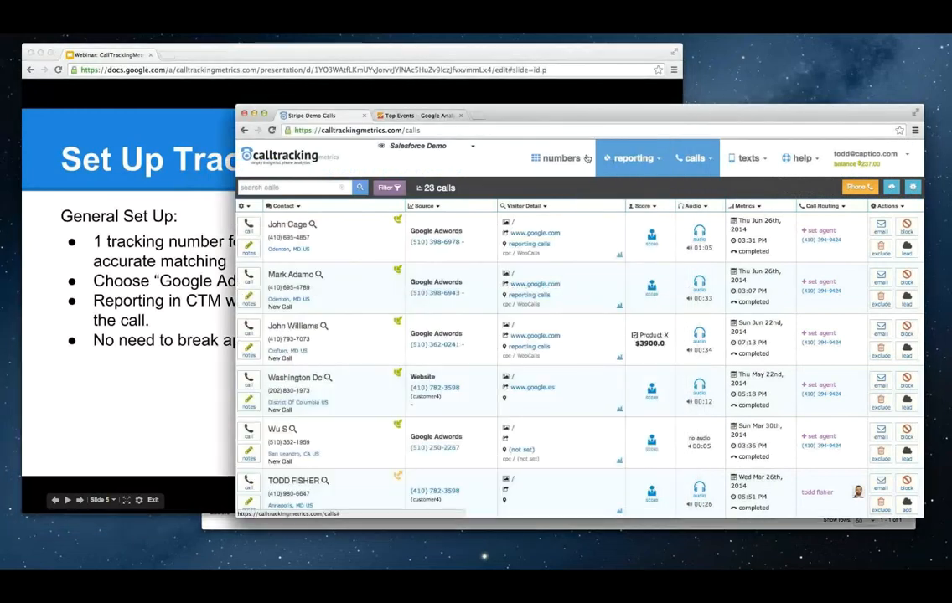
{"action": "left_click", "coordinate": [558, 158]}
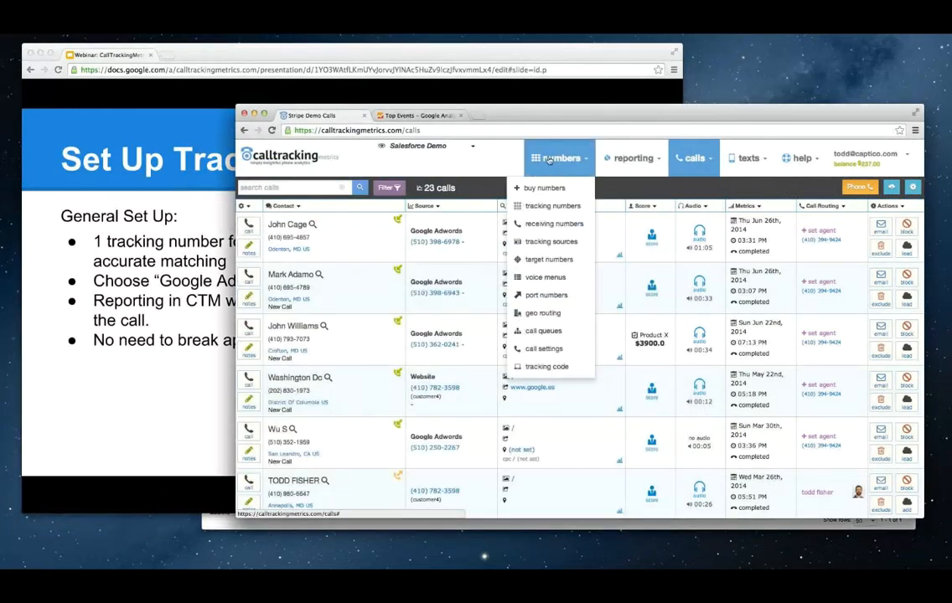
{"action": "left_click", "coordinate": [541, 187]}
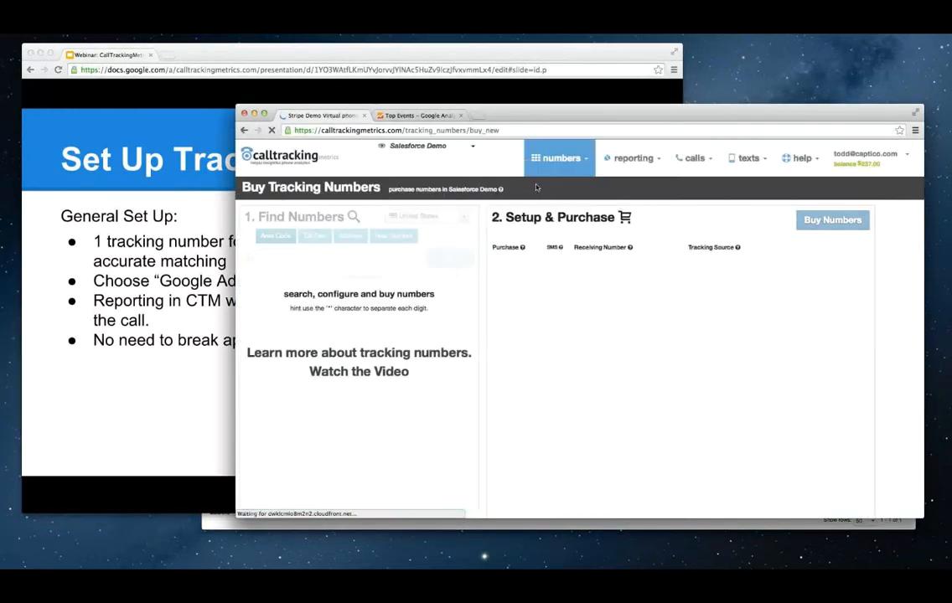
Switch to Google AdWords and review the Keyword Planner search volumes and the campaign overview
{"action": "left_click", "coordinate": [214, 525]}
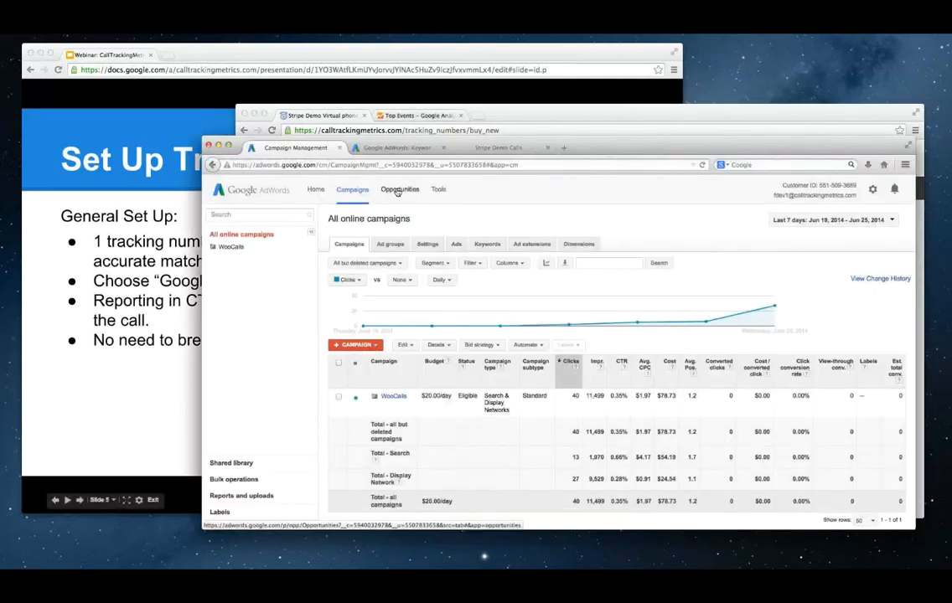
{"action": "left_click", "coordinate": [400, 148]}
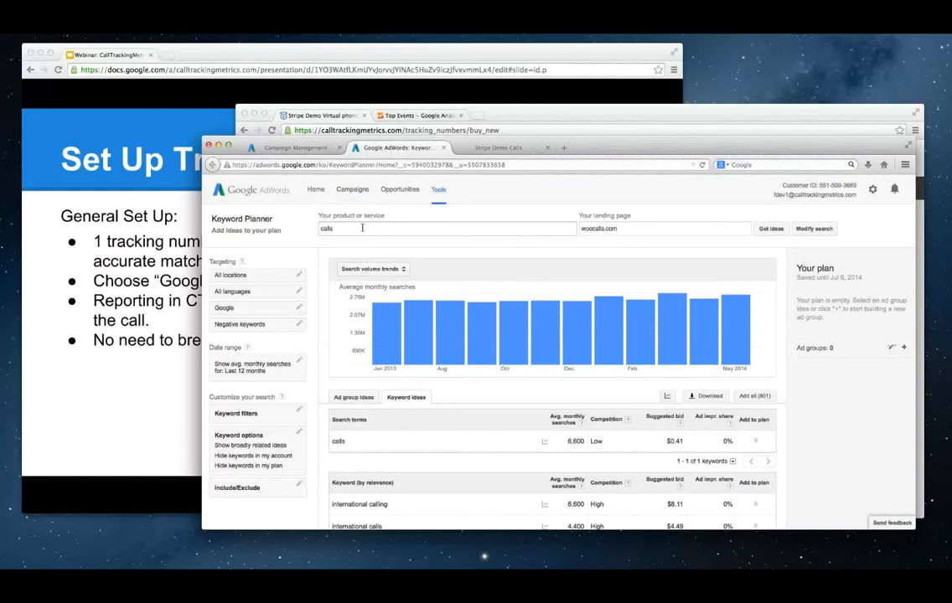
{"action": "mouse_move", "coordinate": [385, 332]}
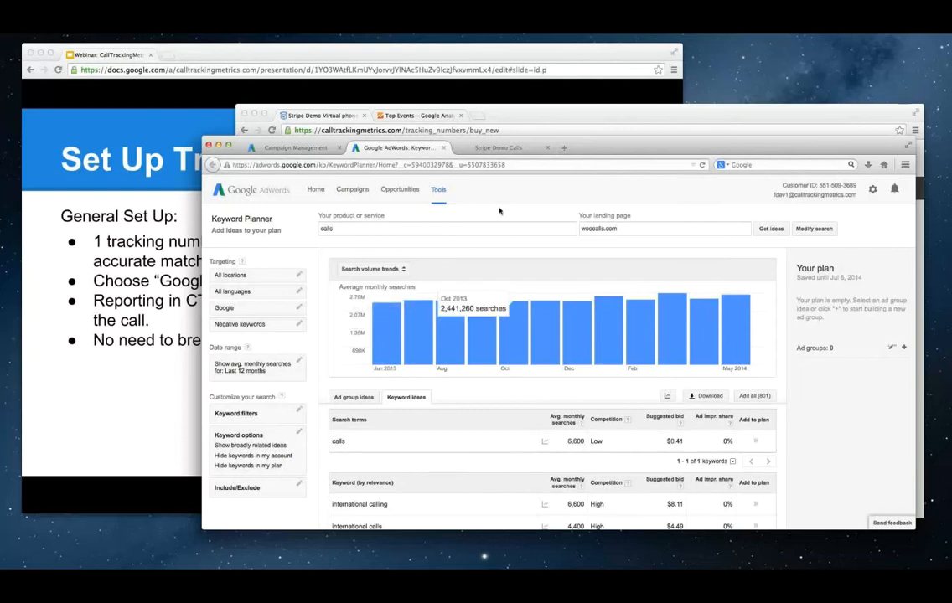
{"action": "left_click", "coordinate": [301, 148]}
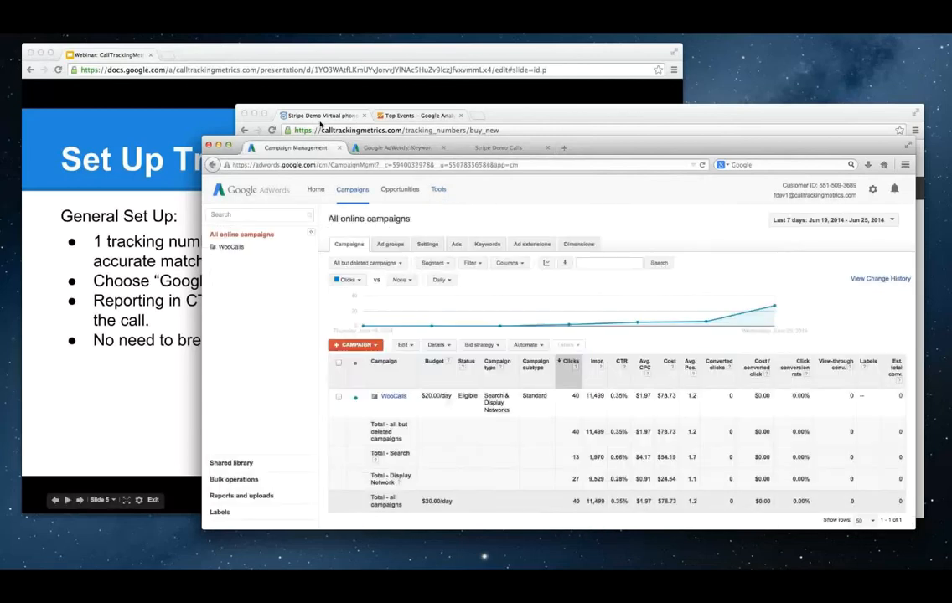
In CallTrackingMetrics, search for United States numbers with area code 443 and add the first three results to the purchase list
{"action": "left_click", "coordinate": [318, 116]}
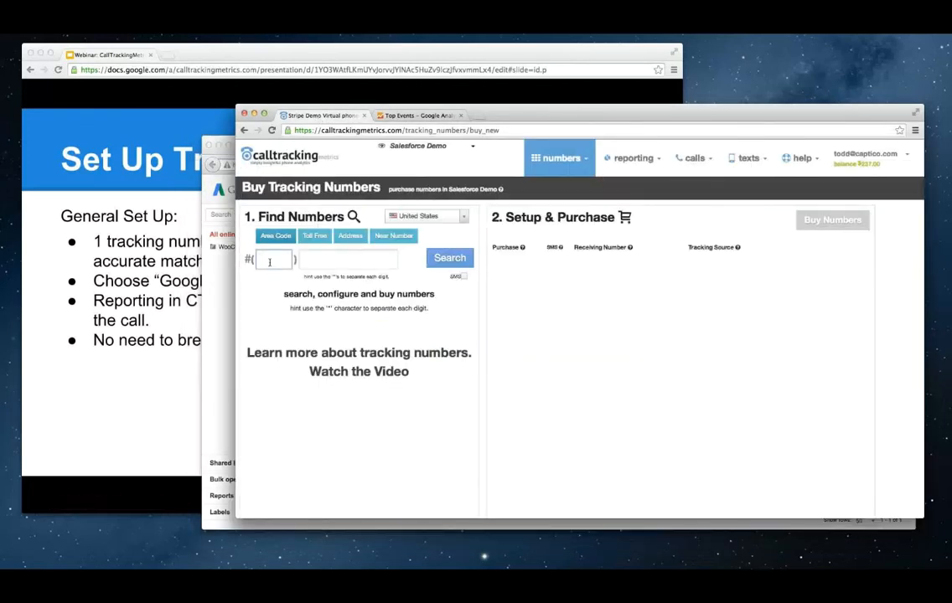
{"action": "type", "text": "443"}
{"action": "left_click", "coordinate": [455, 257]}
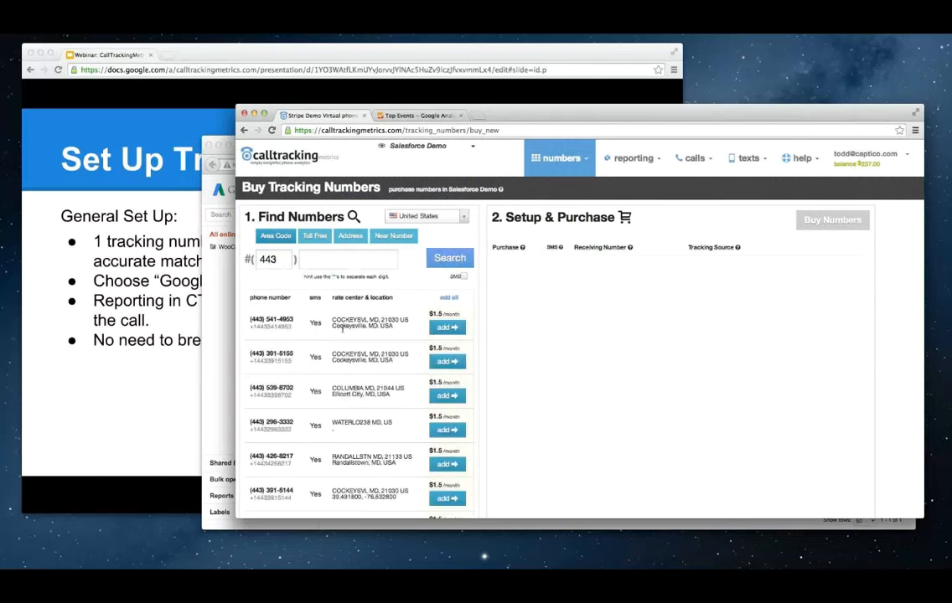
{"action": "left_click", "coordinate": [446, 327]}
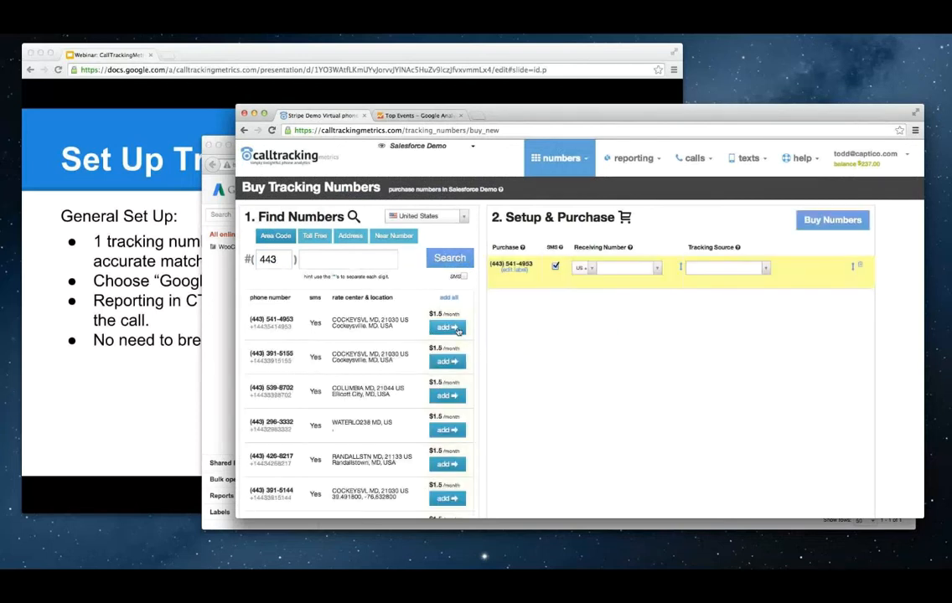
{"action": "left_click", "coordinate": [448, 327]}
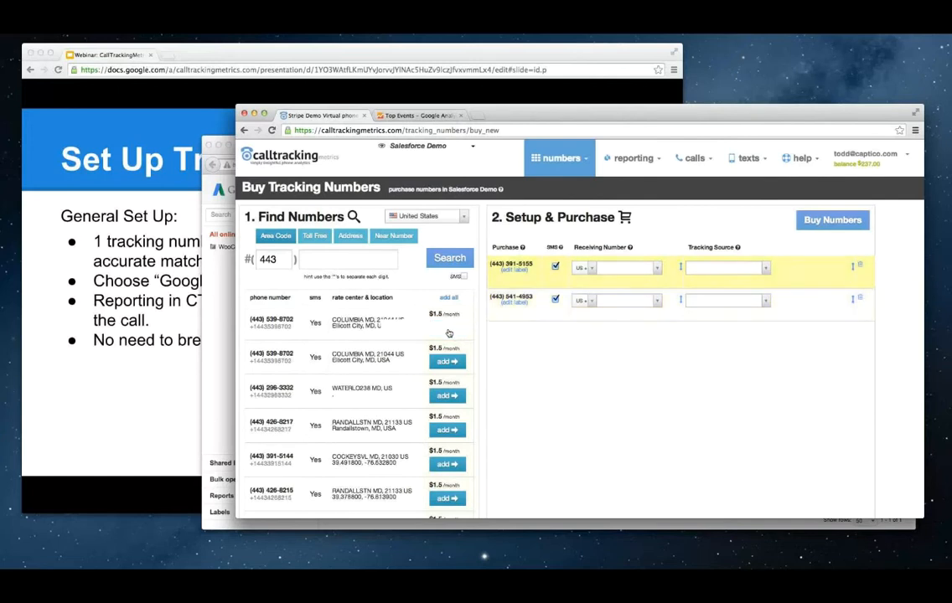
{"action": "left_click", "coordinate": [446, 327]}
Assign the first suggested receiving number and the tracking source Google Adwords to all three numbers in the purchase list
{"action": "left_click", "coordinate": [625, 268]}
{"action": "left_click", "coordinate": [659, 270]}
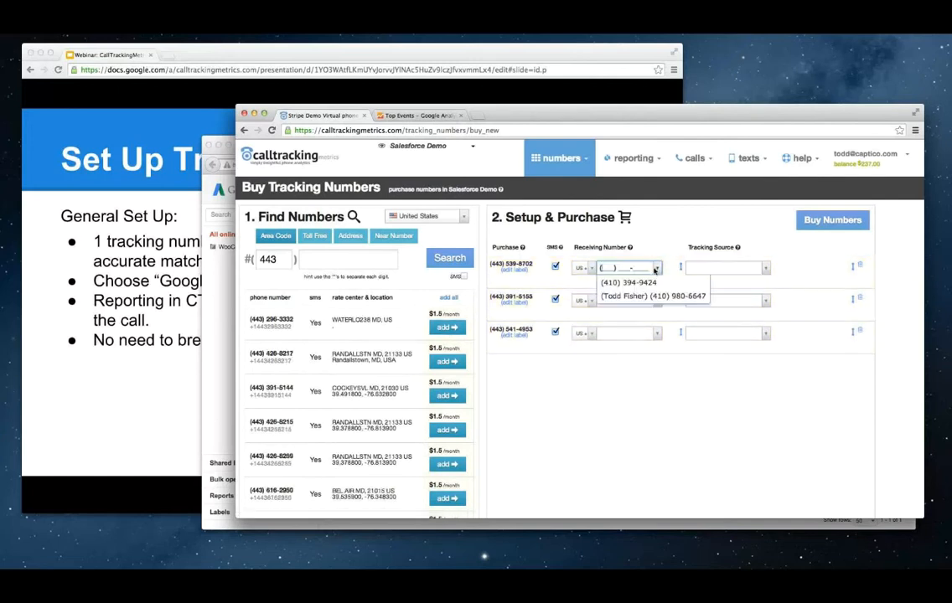
{"action": "left_click", "coordinate": [628, 282]}
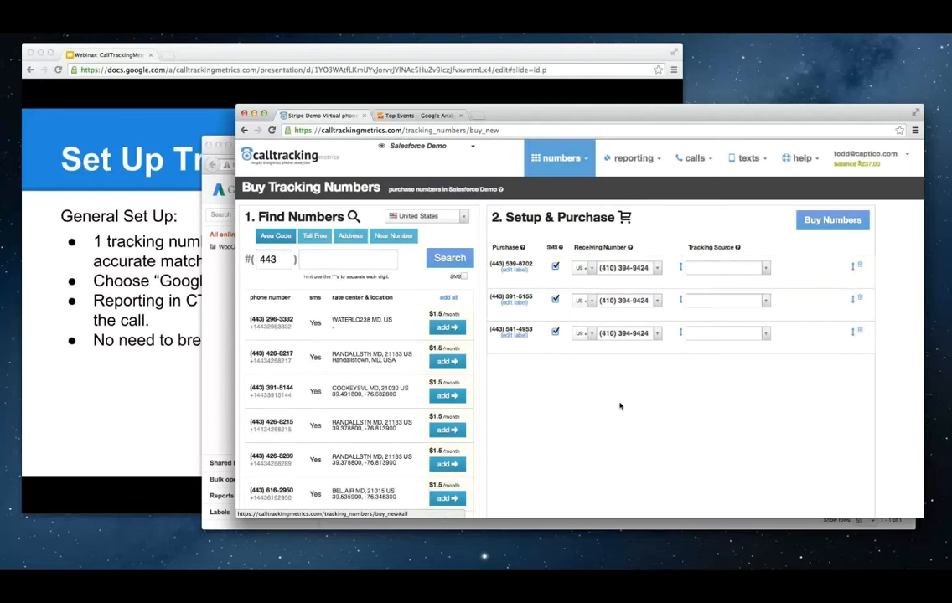
{"action": "type", "text": "Goog"}
{"action": "left_click", "coordinate": [719, 283]}
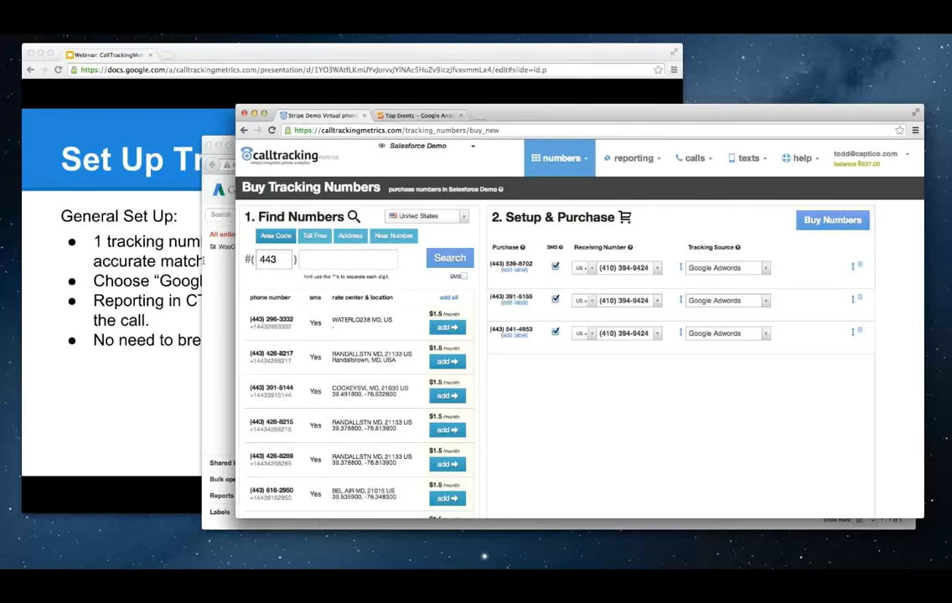
Switch to the webinar presentation and advance to the slide "Link Your CTM Account to Analytics"
{"action": "left_click", "coordinate": [159, 252]}
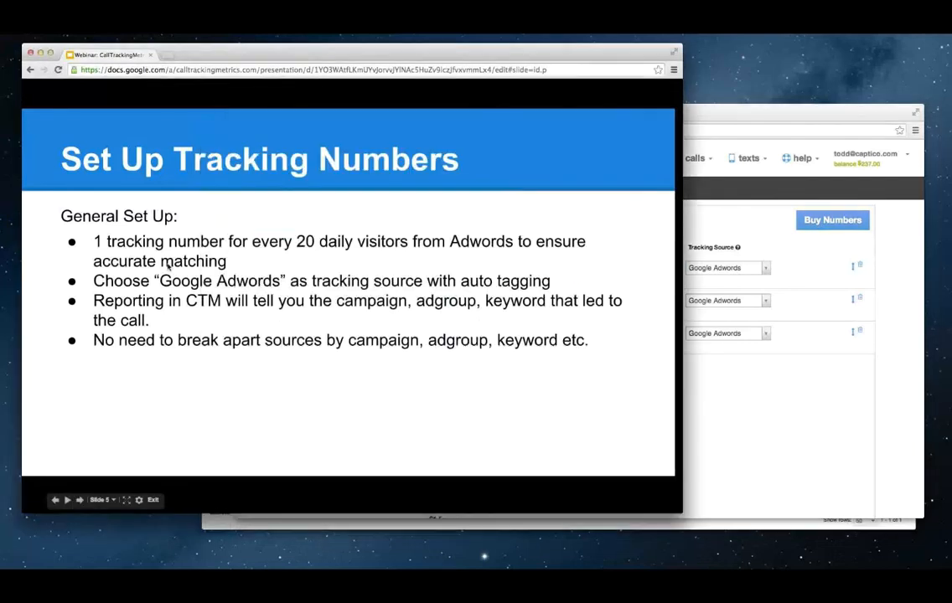
{"action": "key", "text": "Right"}
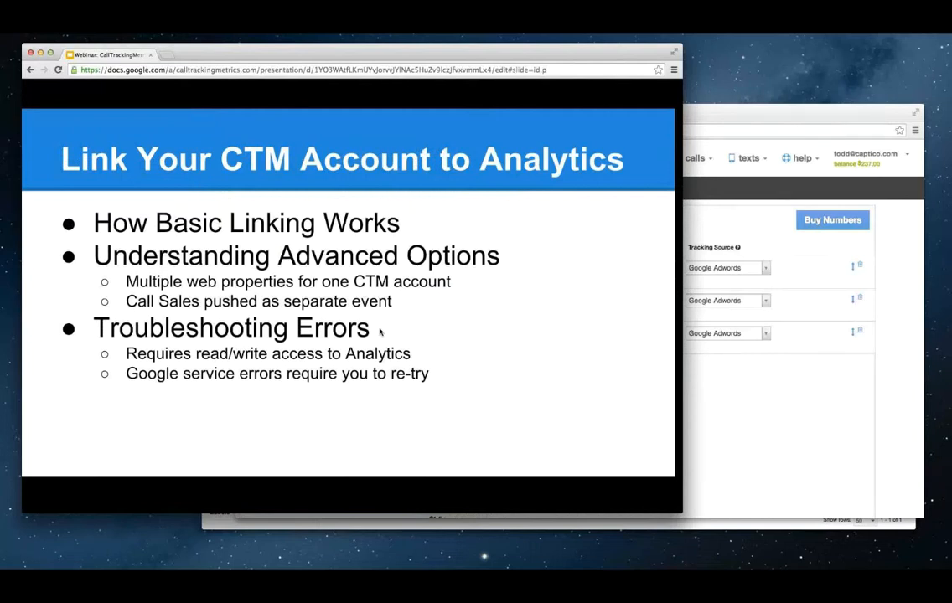
Return to CallTrackingMetrics and open the Google Analytics settings within the account settings
{"action": "left_click", "coordinate": [750, 222]}
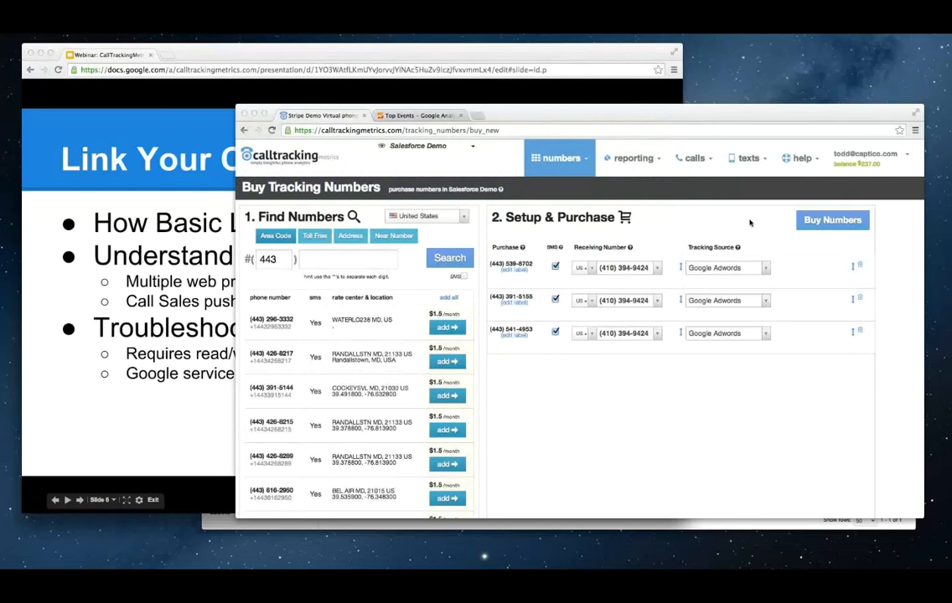
{"action": "left_click", "coordinate": [863, 154]}
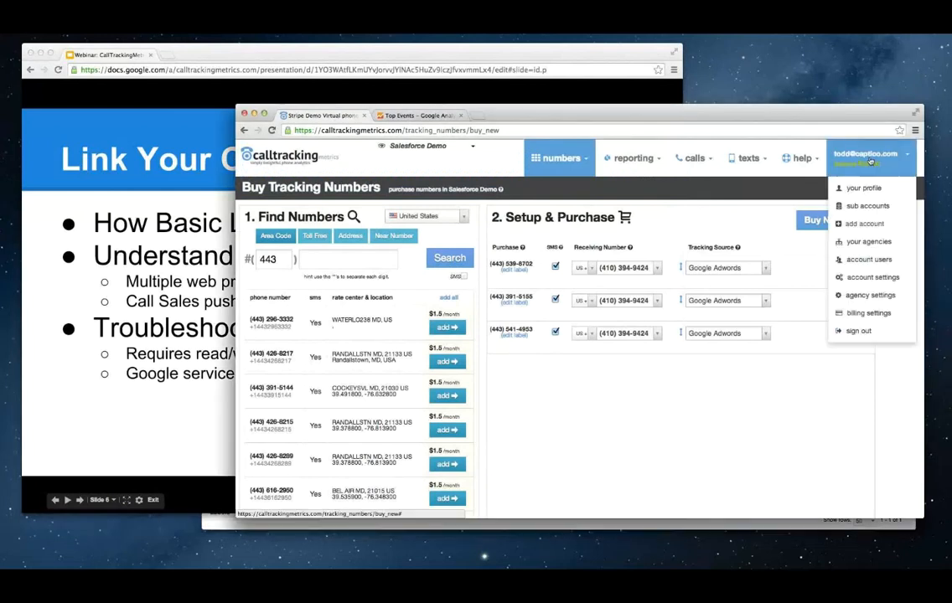
{"action": "left_click", "coordinate": [865, 277]}
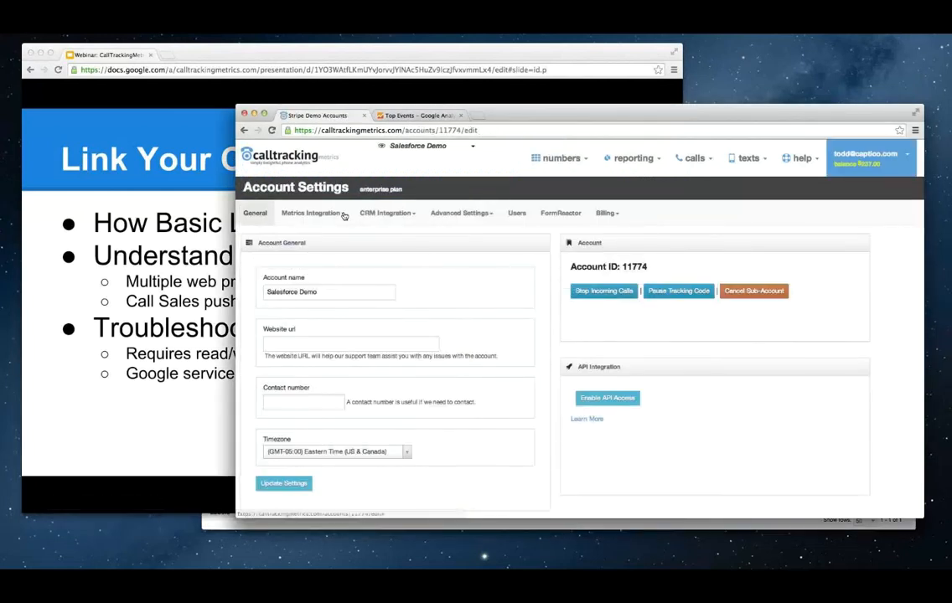
{"action": "left_click", "coordinate": [343, 215]}
{"action": "left_click", "coordinate": [298, 237]}
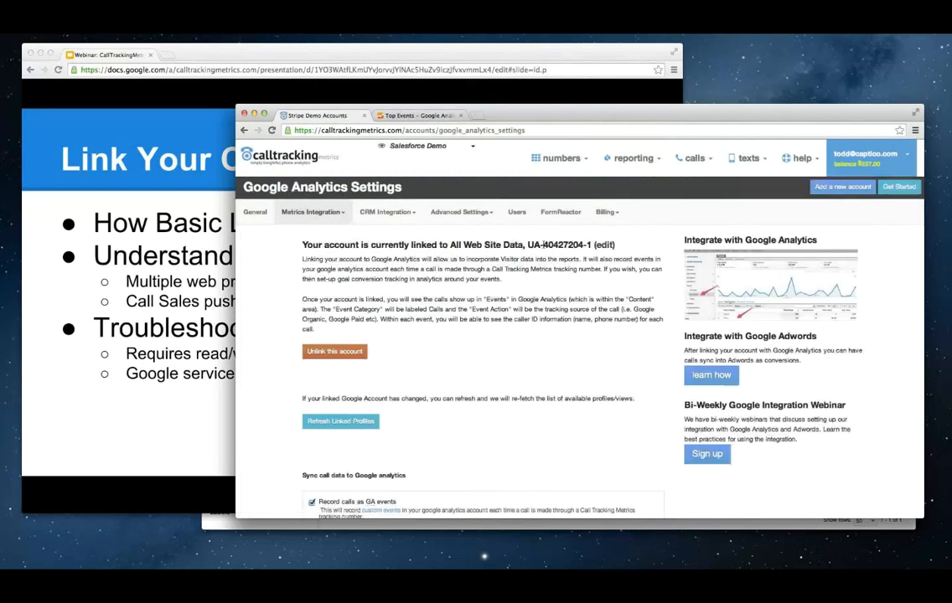
Examine the linked Google Analytics web property and the options for syncing call data to Google Analytics
{"action": "left_click_drag", "start_coordinate": [527, 245], "coordinate": [592, 245]}
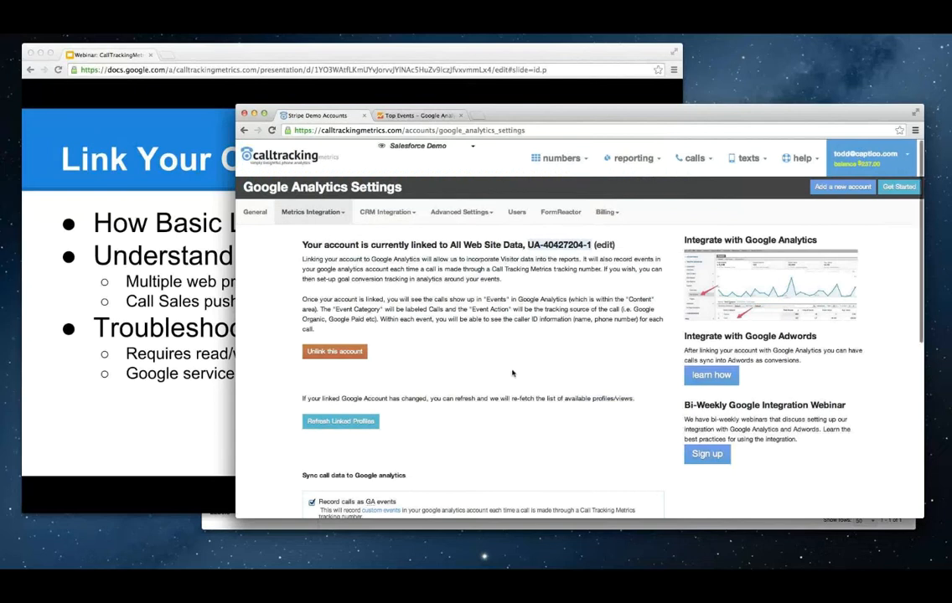
{"action": "scroll", "coordinate": [513, 374], "scroll_direction": "down", "scroll_amount": 3}
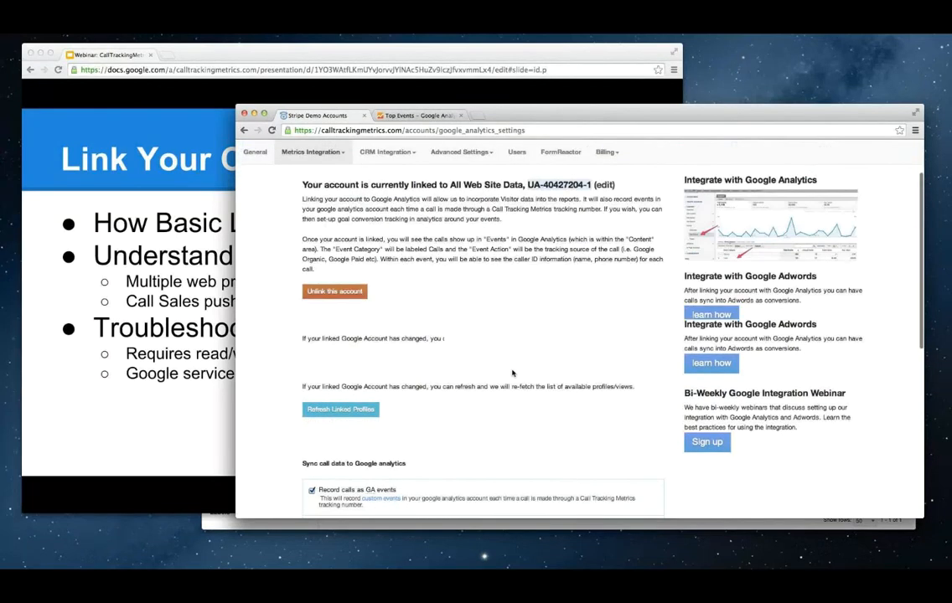
{"action": "scroll", "coordinate": [513, 373], "scroll_direction": "down", "scroll_amount": 5}
{"action": "scroll", "coordinate": [513, 374], "scroll_direction": "down", "scroll_amount": 1}
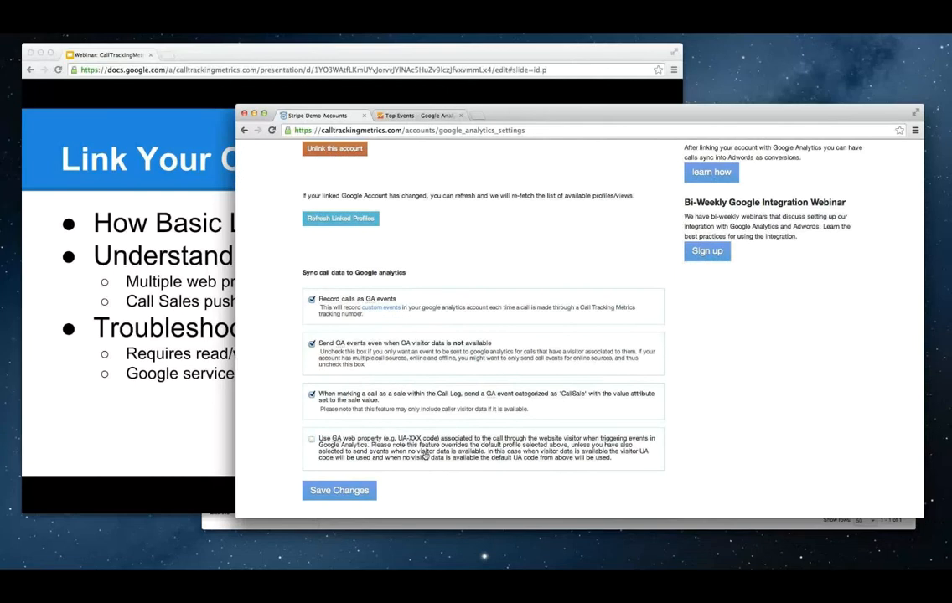
{"action": "scroll", "coordinate": [554, 339], "scroll_direction": "up", "scroll_amount": 5}
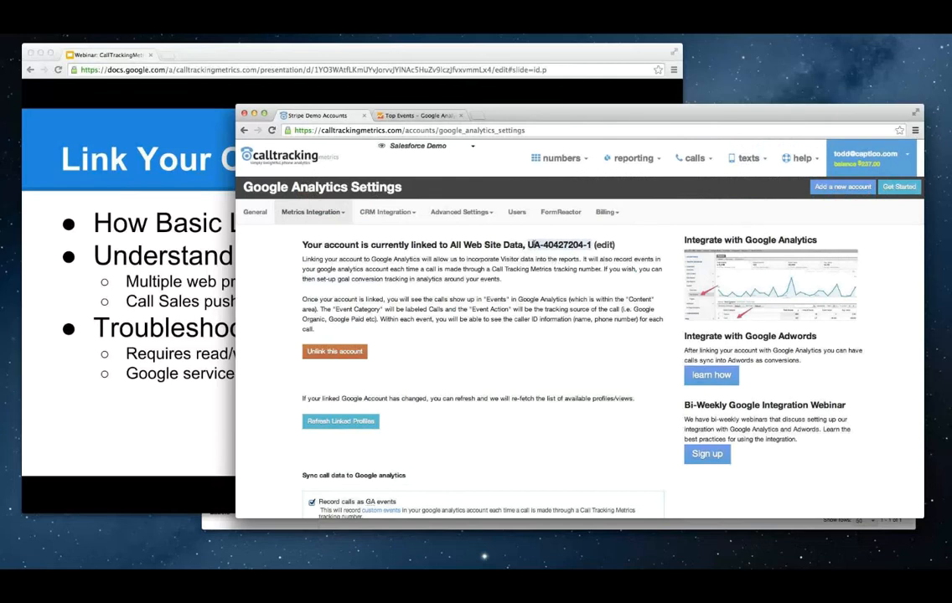
{"action": "scroll", "coordinate": [457, 355], "scroll_direction": "down", "scroll_amount": 2}
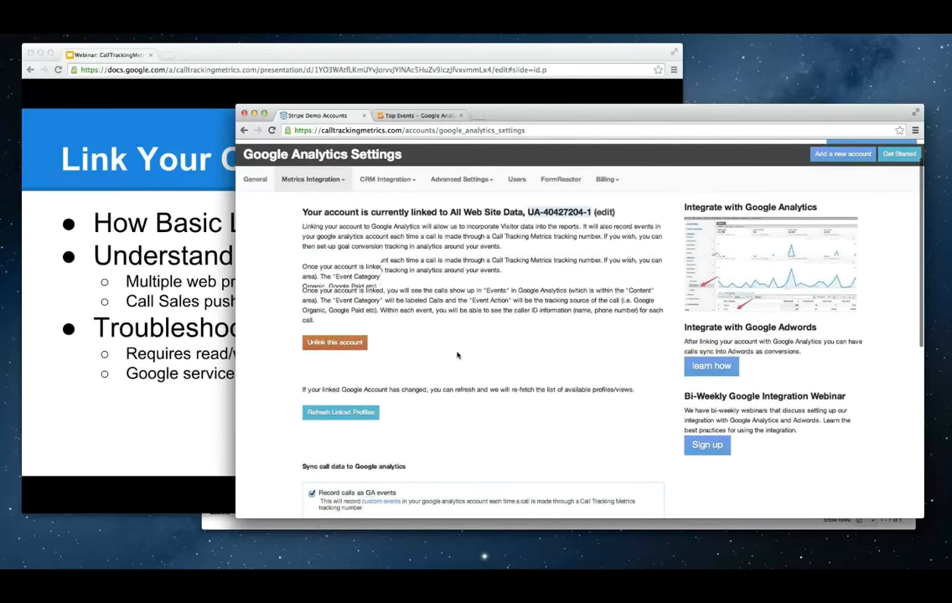
{"action": "scroll", "coordinate": [456, 356], "scroll_direction": "down", "scroll_amount": 5}
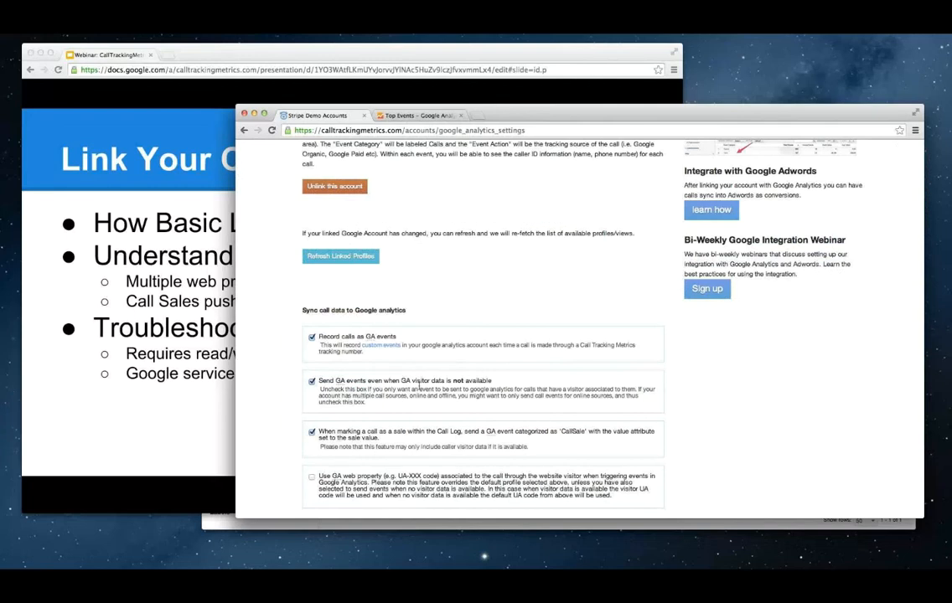
{"action": "scroll", "coordinate": [563, 356], "scroll_direction": "up", "scroll_amount": 1}
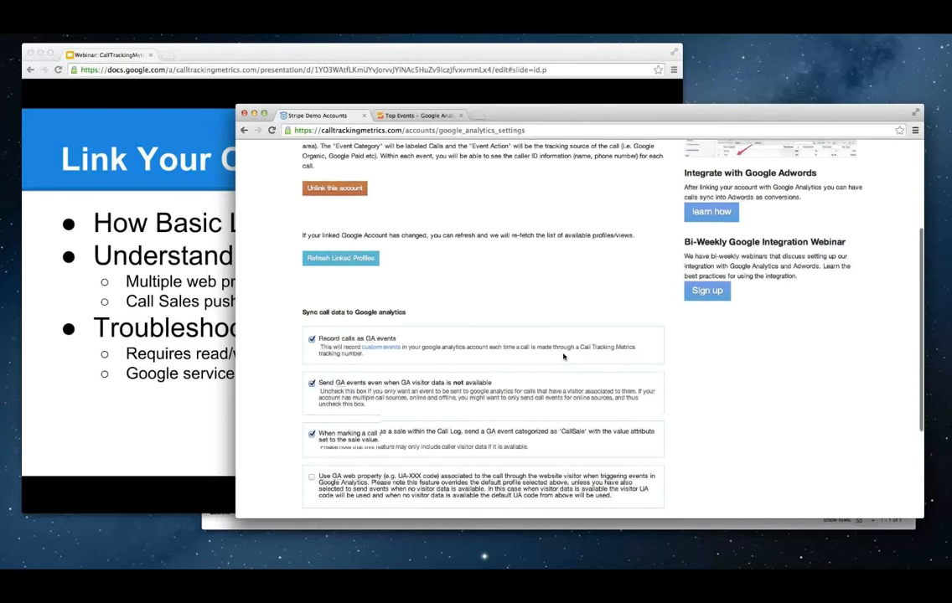
{"action": "scroll", "coordinate": [563, 356], "scroll_direction": "up", "scroll_amount": 5}
{"action": "scroll", "coordinate": [457, 352], "scroll_direction": "down", "scroll_amount": 3}
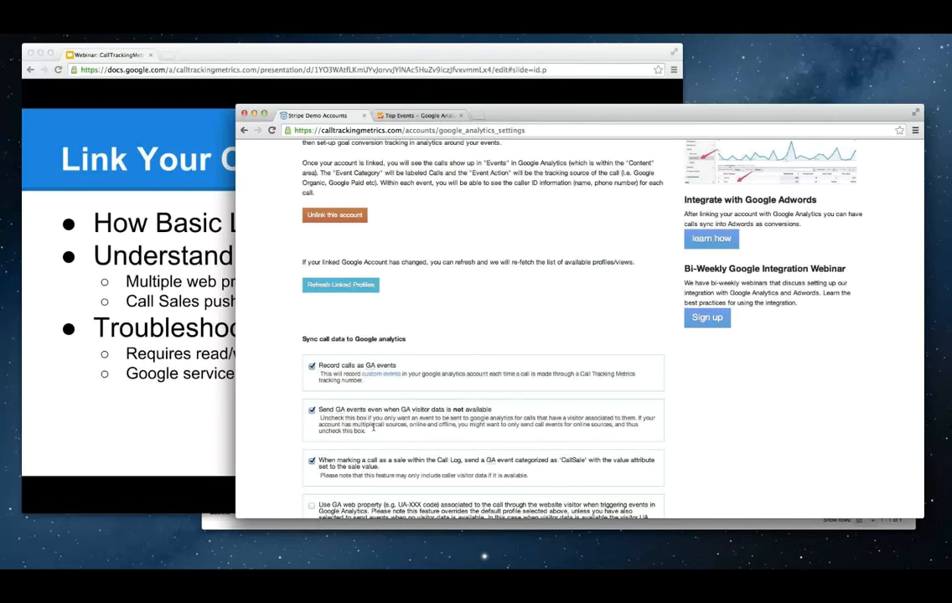
{"action": "scroll", "coordinate": [377, 429], "scroll_direction": "down", "scroll_amount": 3}
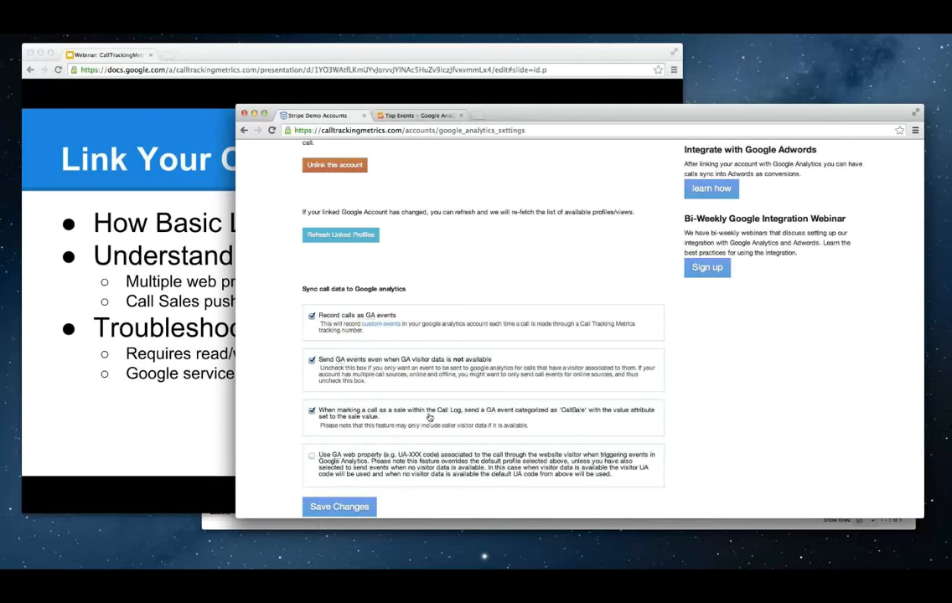
{"action": "scroll", "coordinate": [551, 210], "scroll_direction": "up", "scroll_amount": 3}
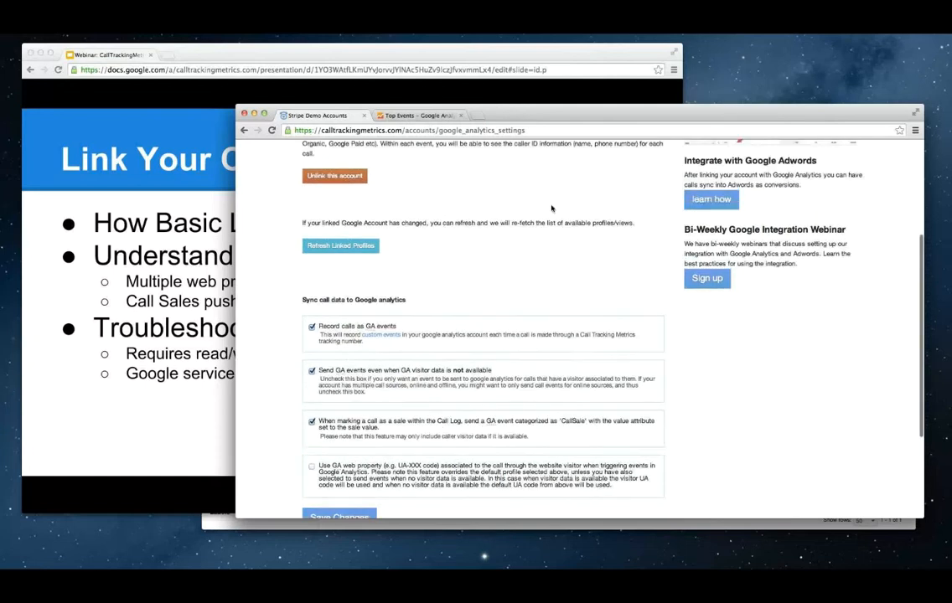
{"action": "scroll", "coordinate": [551, 208], "scroll_direction": "up", "scroll_amount": 5}
View the sale details of the call tagged Product X in the call log, and return to the webinar slides
{"action": "left_click", "coordinate": [695, 157]}
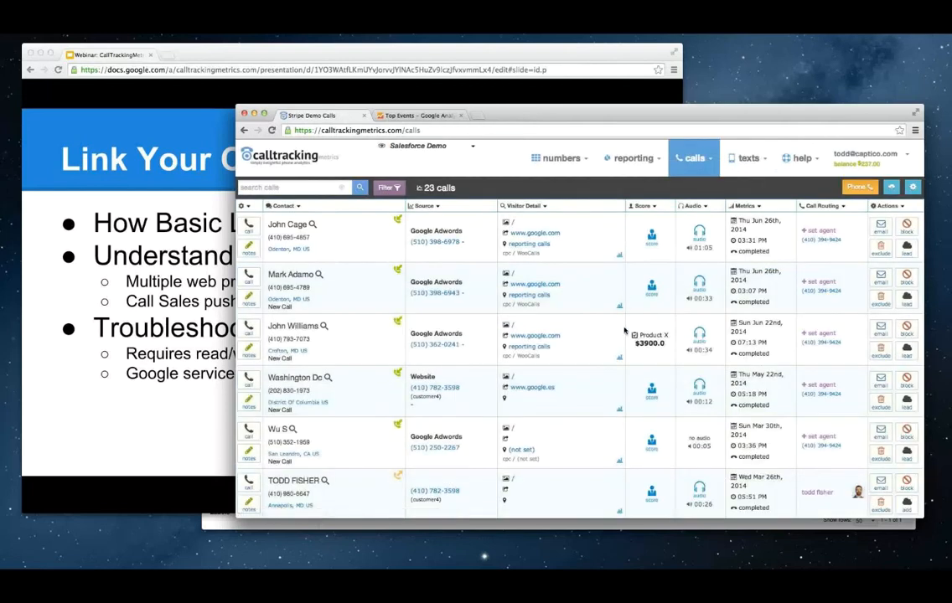
{"action": "scroll", "coordinate": [624, 331], "scroll_direction": "down", "scroll_amount": 2}
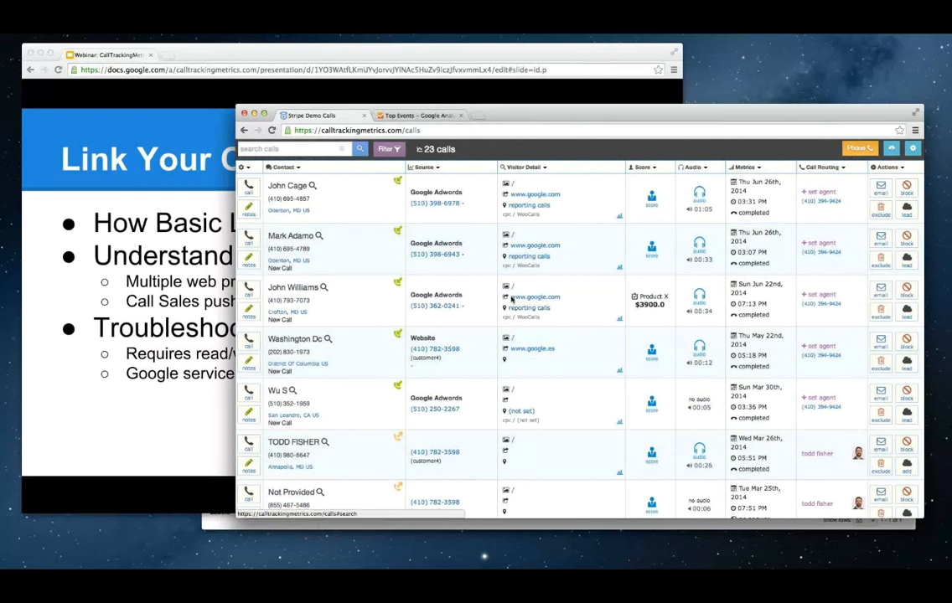
{"action": "left_click", "coordinate": [653, 303]}
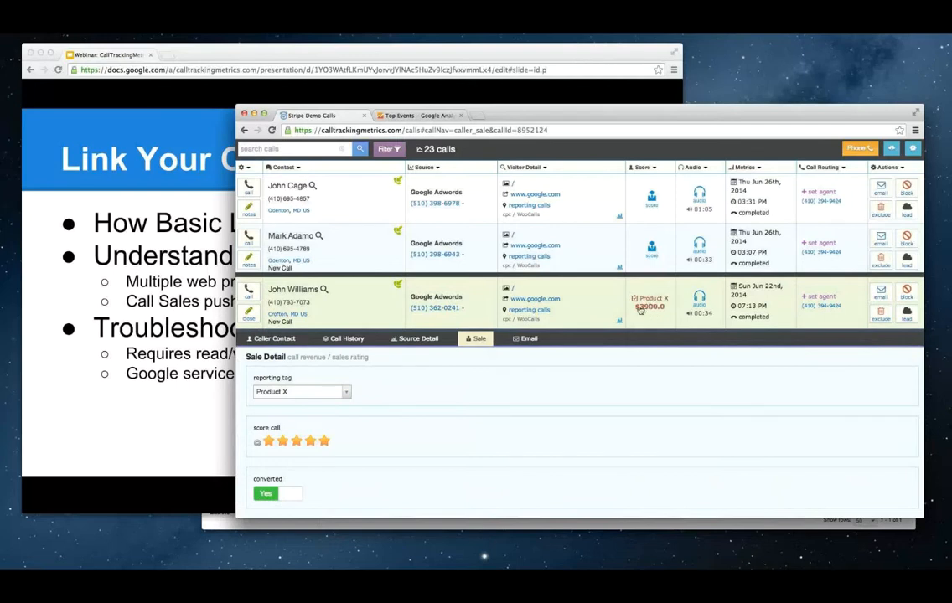
{"action": "left_click", "coordinate": [255, 313]}
{"action": "left_click", "coordinate": [219, 318]}
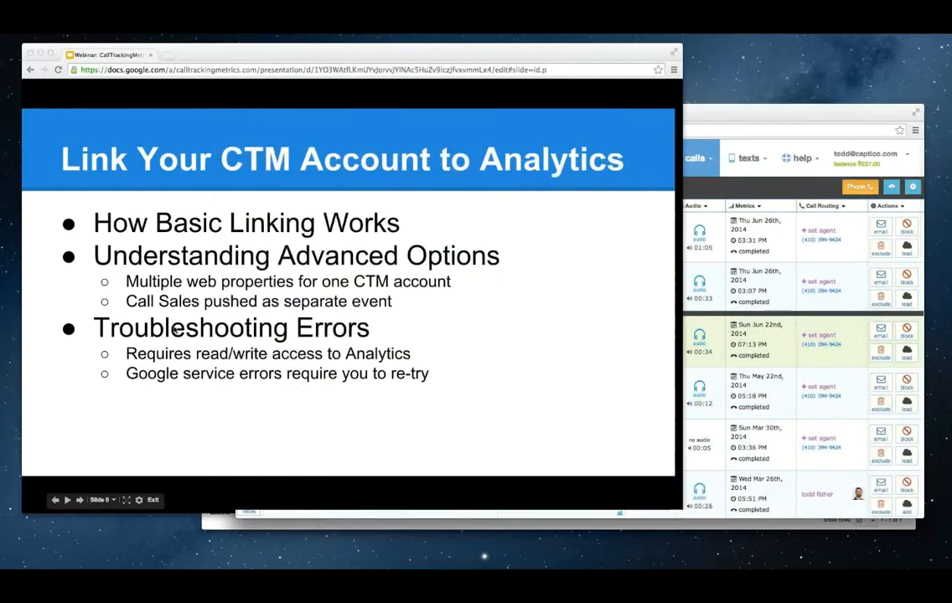
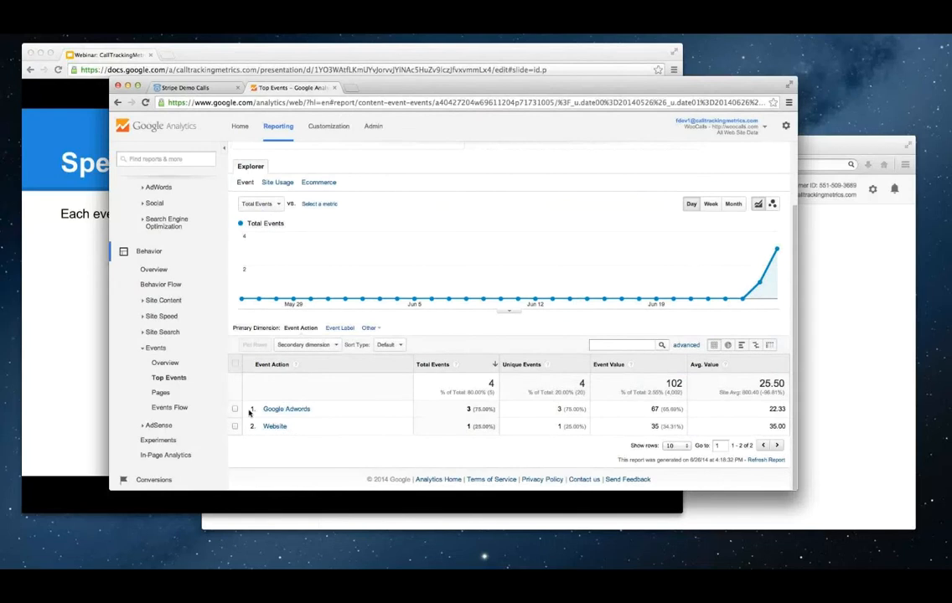
Drill into the Google Adwords event action in the Top Events report to view its event labels
{"action": "left_click", "coordinate": [297, 414]}
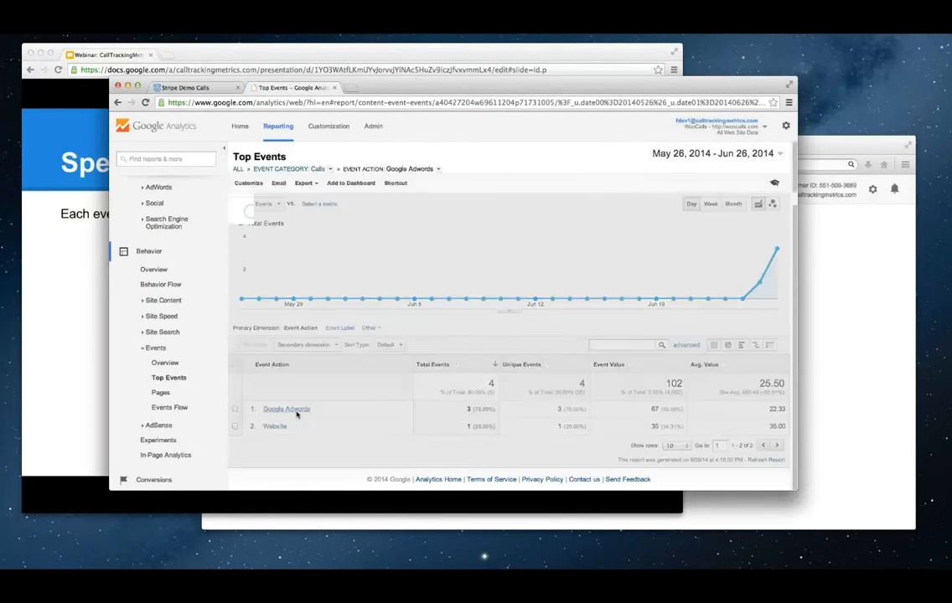
{"action": "scroll", "coordinate": [357, 446], "scroll_direction": "down", "scroll_amount": 2}
{"action": "scroll", "coordinate": [357, 446], "scroll_direction": "down", "scroll_amount": 2}
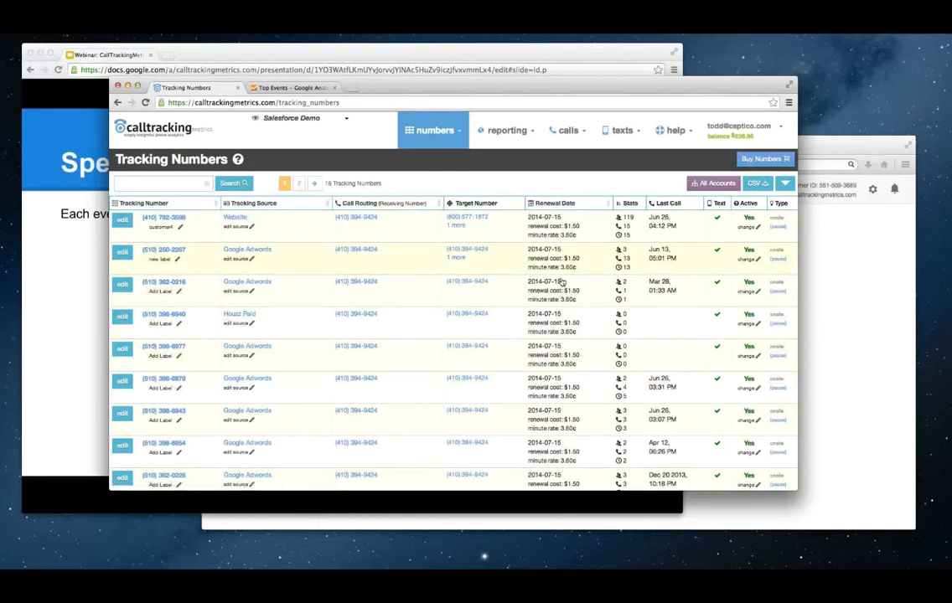
Return to the Top Events report in Google Analytics and break down the event labels by the secondary dimension Keyword
{"action": "left_click", "coordinate": [746, 498]}
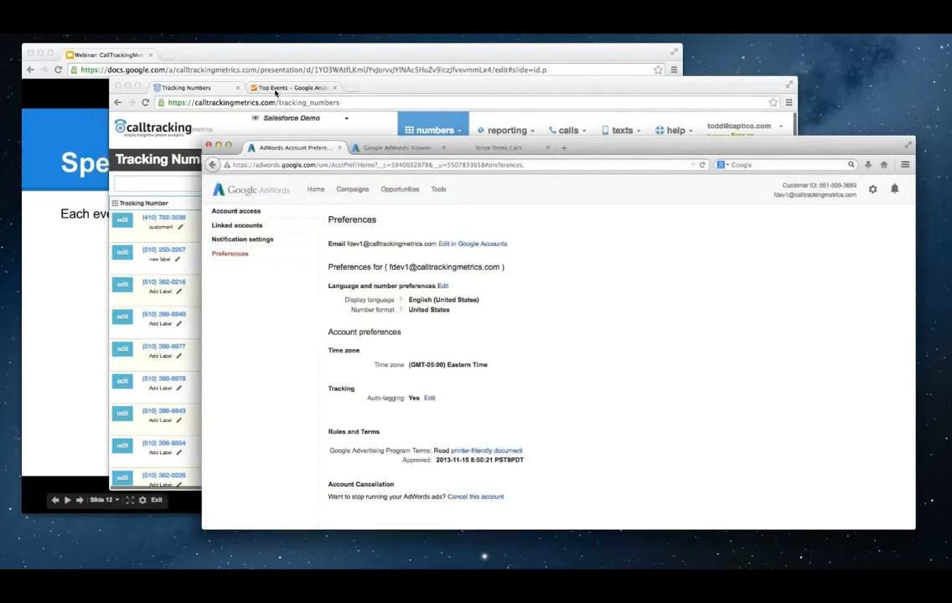
{"action": "left_click", "coordinate": [279, 88]}
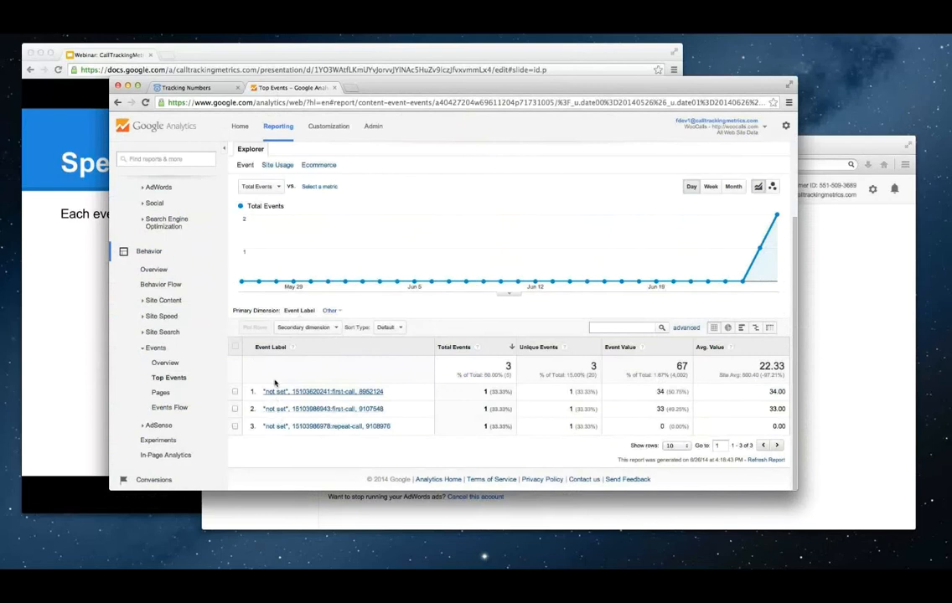
{"action": "left_click", "coordinate": [309, 328]}
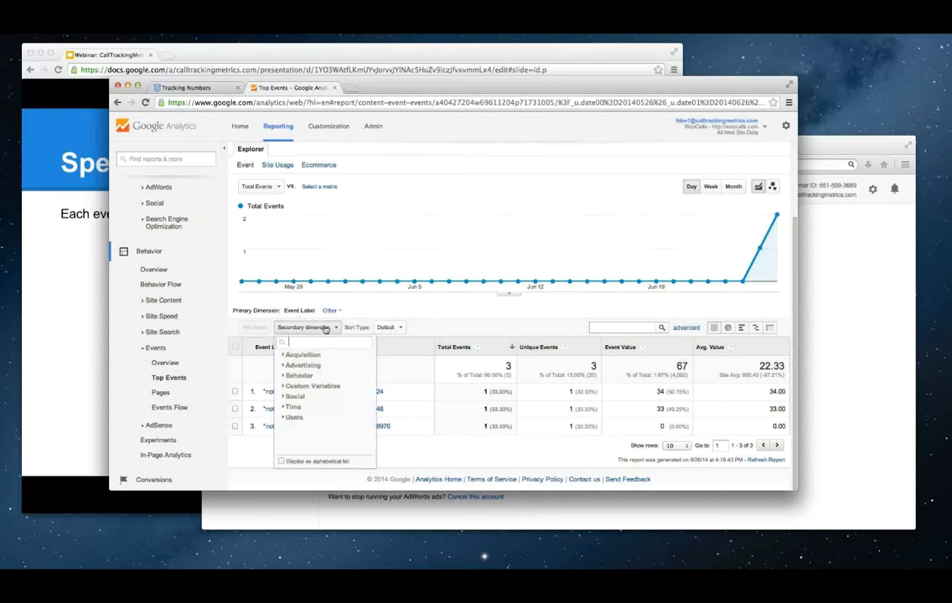
{"action": "left_click", "coordinate": [301, 366]}
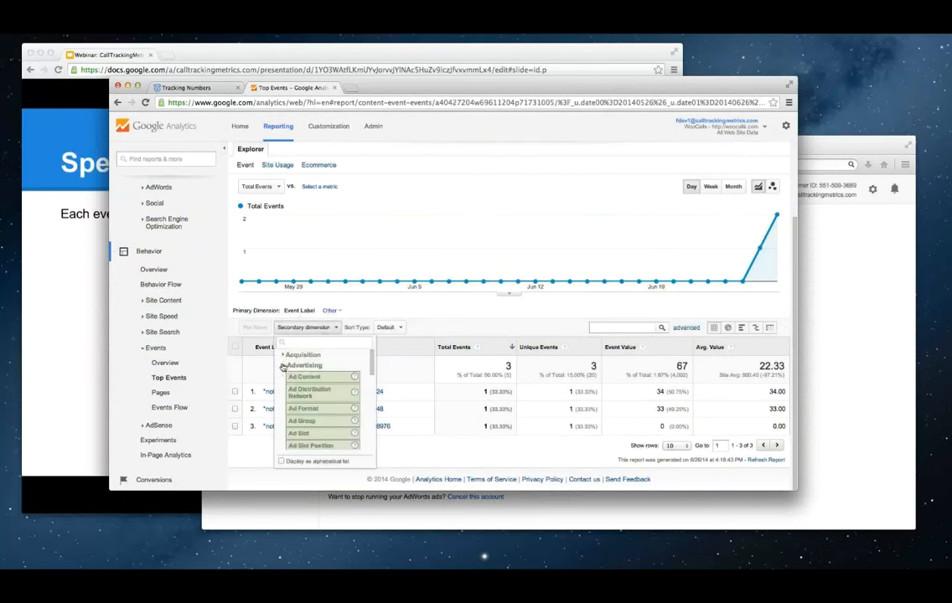
{"action": "scroll", "coordinate": [321, 413], "scroll_direction": "down", "scroll_amount": 2}
{"action": "scroll", "coordinate": [322, 419], "scroll_direction": "down", "scroll_amount": 3}
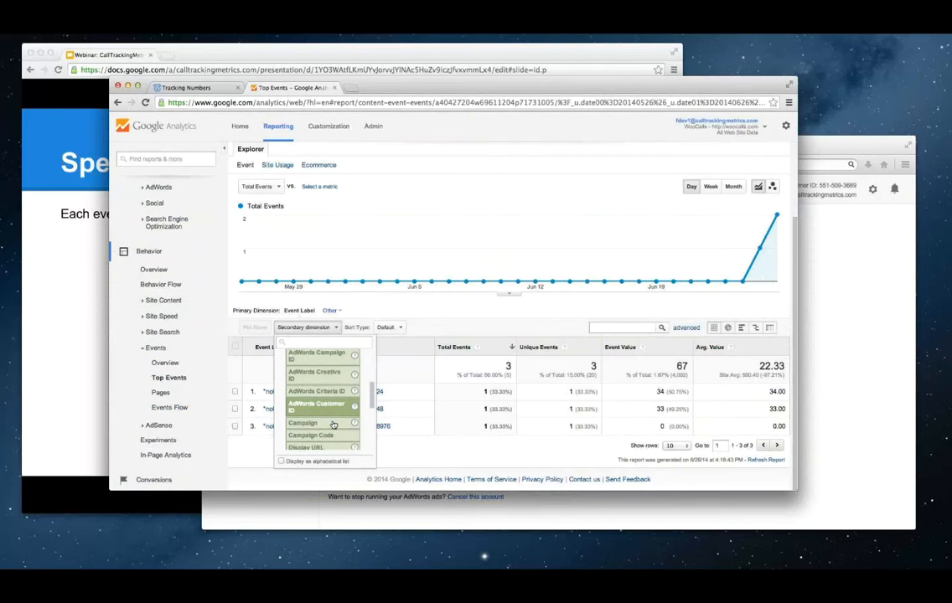
{"action": "scroll", "coordinate": [325, 427], "scroll_direction": "down", "scroll_amount": 4}
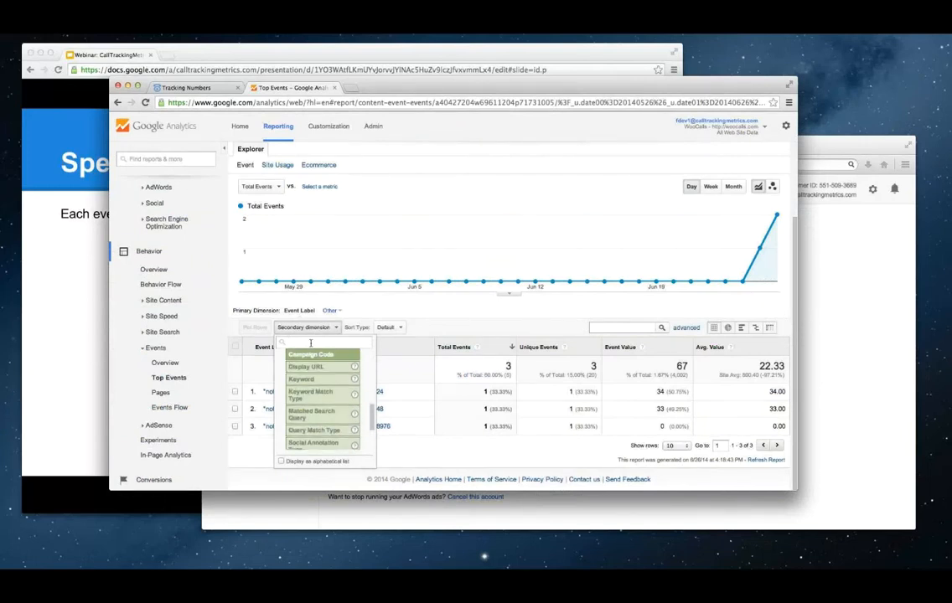
{"action": "type", "text": "key"}
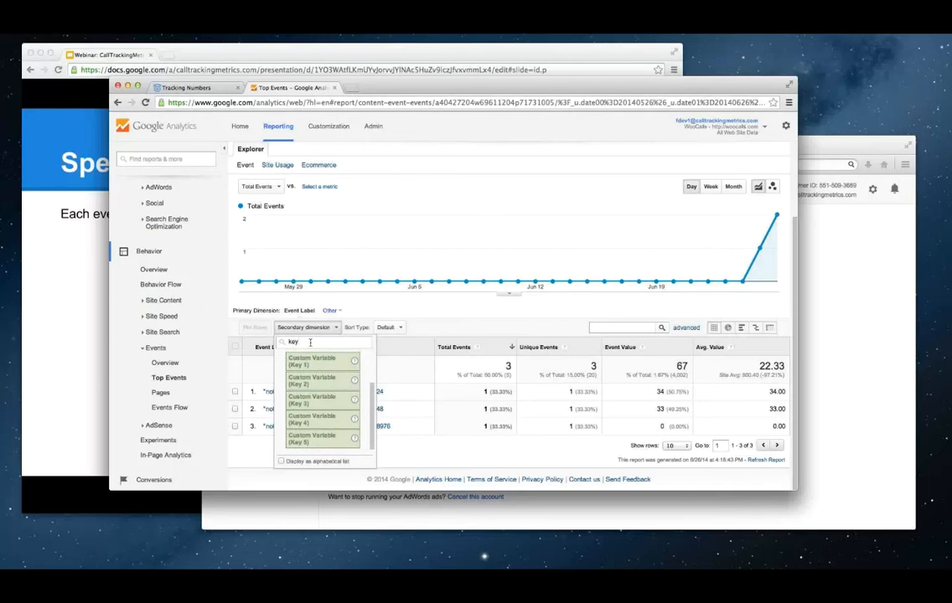
{"action": "type", "text": "wo"}
{"action": "left_click", "coordinate": [305, 366]}
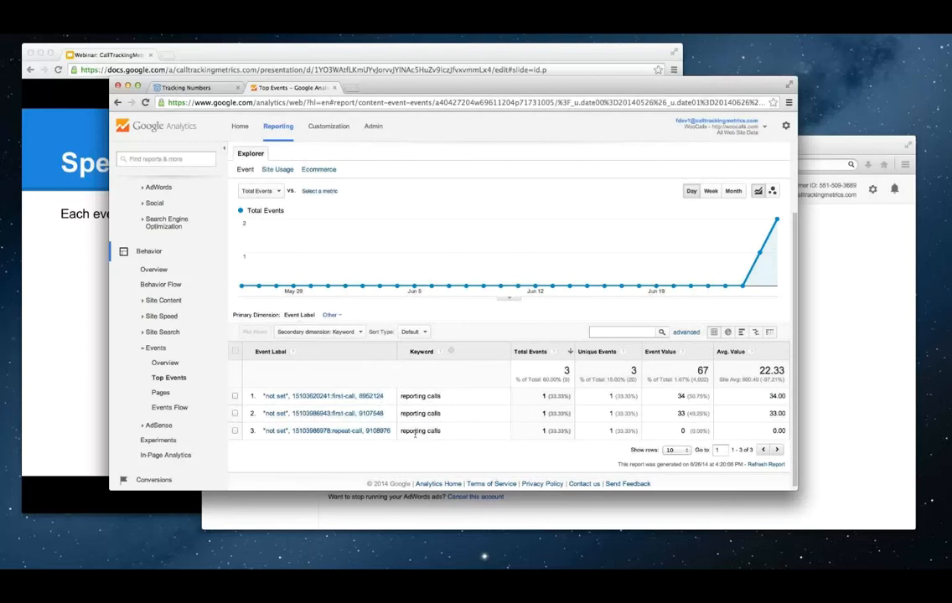
Change the secondary dimension of the event label report to Ad Content
{"action": "left_click", "coordinate": [327, 333]}
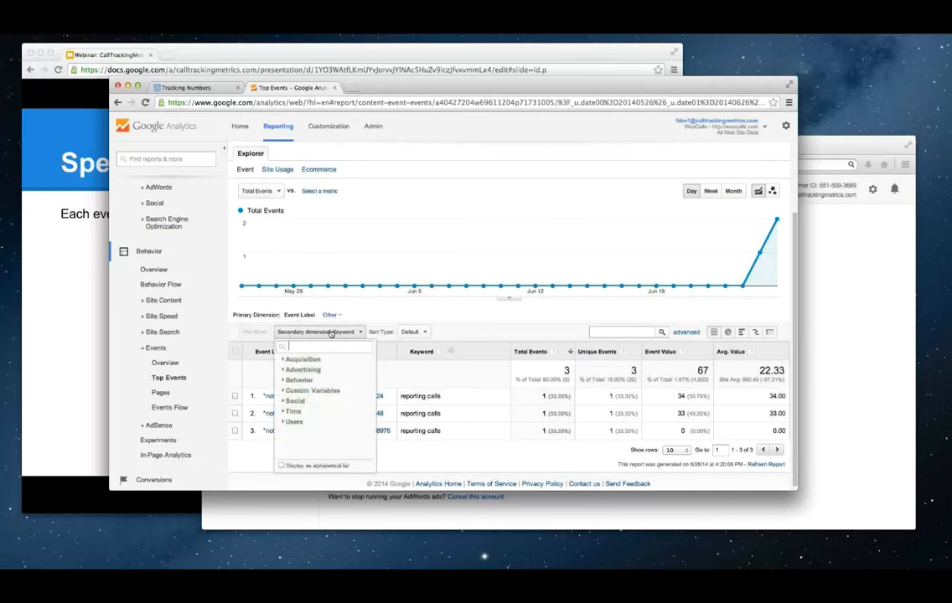
{"action": "left_click", "coordinate": [300, 369]}
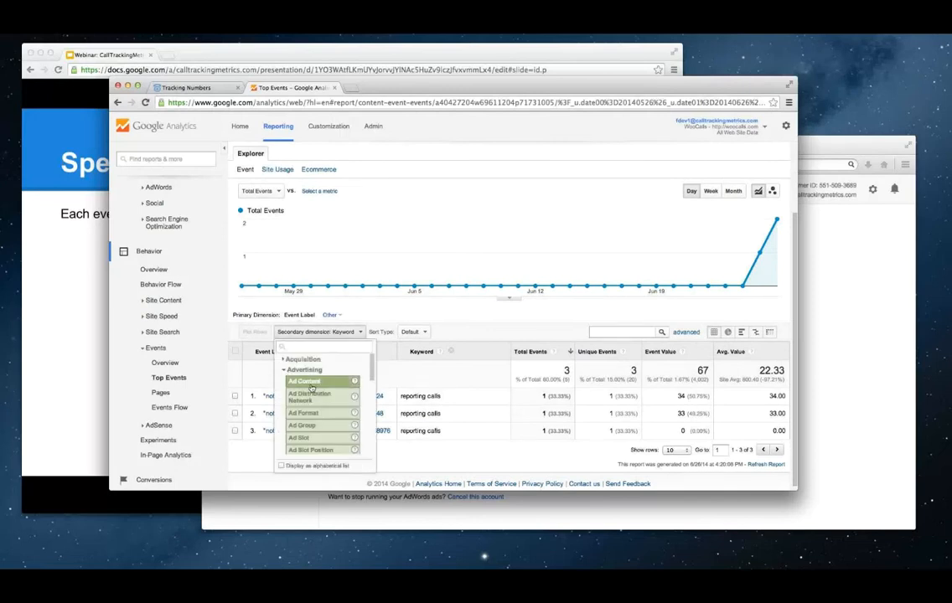
{"action": "left_click", "coordinate": [315, 382]}
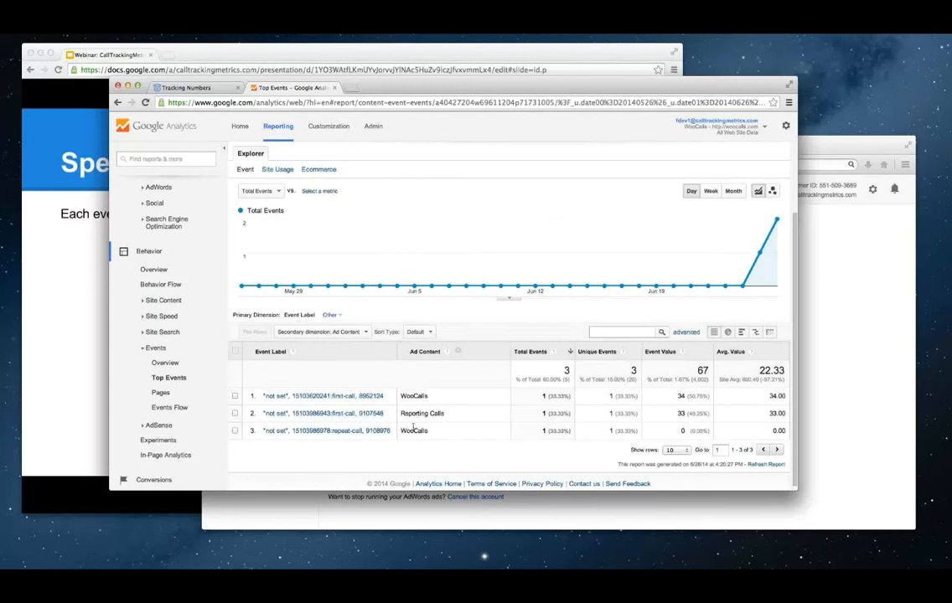
{"action": "left_click", "coordinate": [299, 333]}
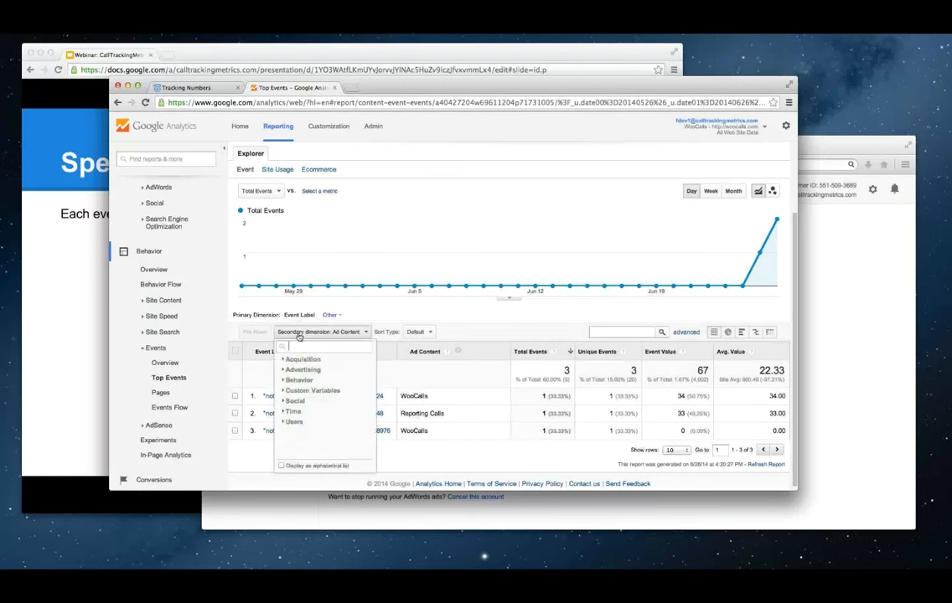
{"action": "left_click", "coordinate": [299, 334]}
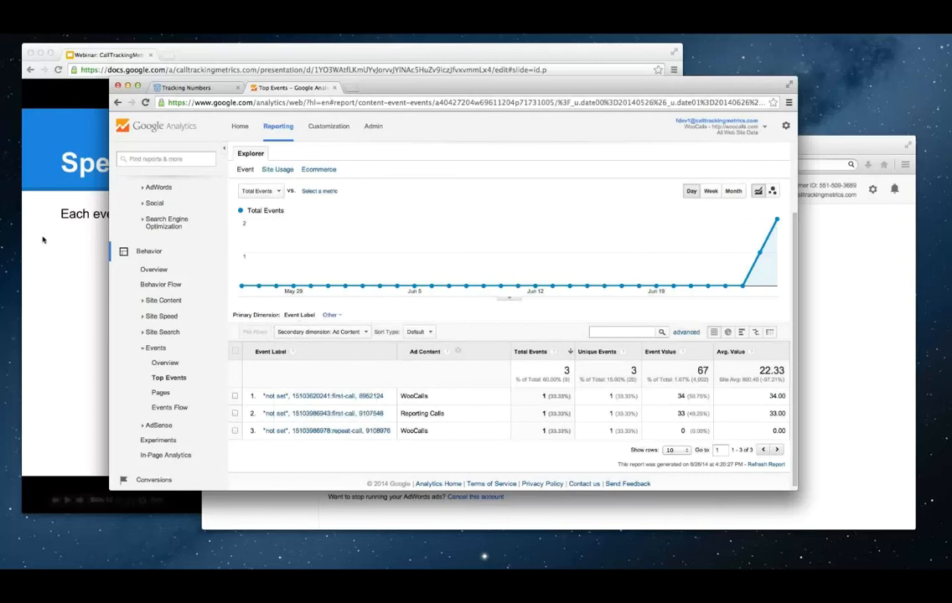
Advance the webinar presentation to the slide "Creating Goals Around Events"
{"action": "left_click", "coordinate": [68, 251]}
{"action": "left_click", "coordinate": [265, 245]}
{"action": "left_click", "coordinate": [265, 245]}
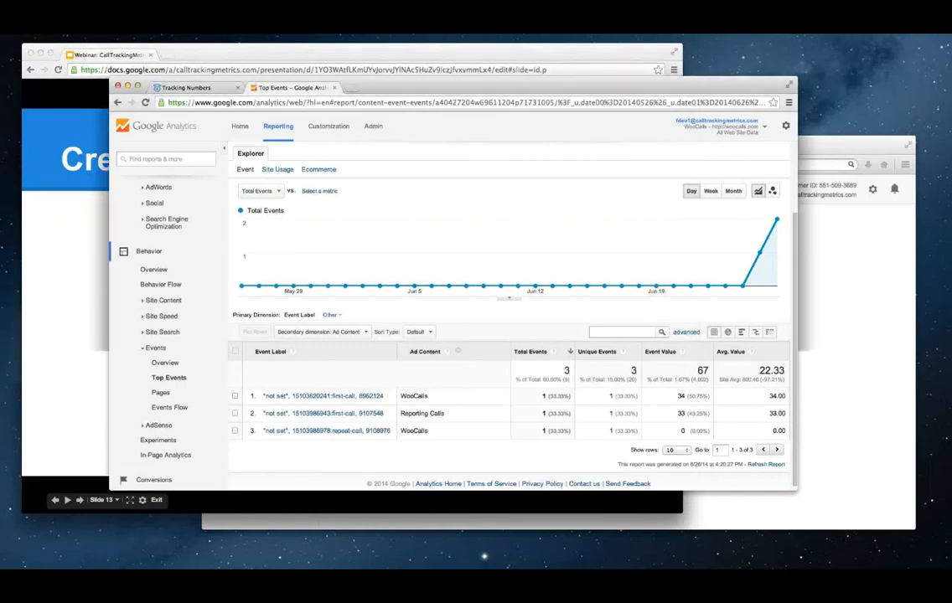
Open the Calls Events goal of the All Web Site Data view in the Google Analytics administration and review its event conditions
{"action": "left_click", "coordinate": [373, 126]}
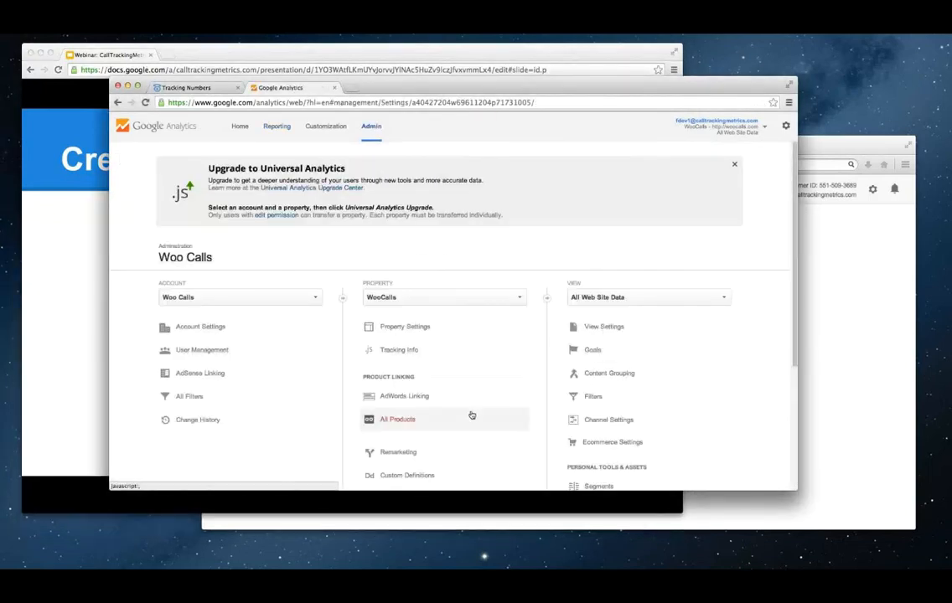
{"action": "left_click", "coordinate": [593, 361]}
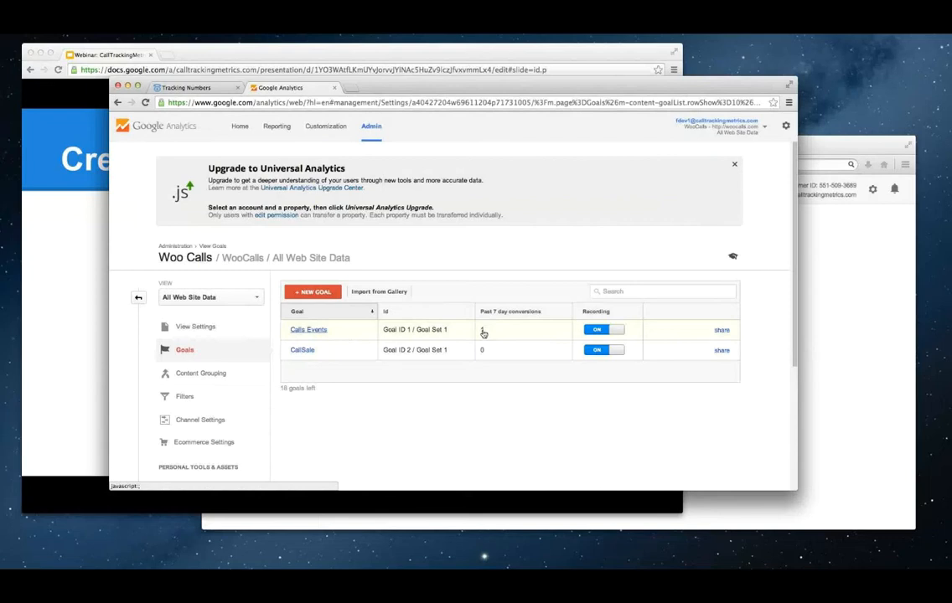
{"action": "left_click", "coordinate": [318, 332]}
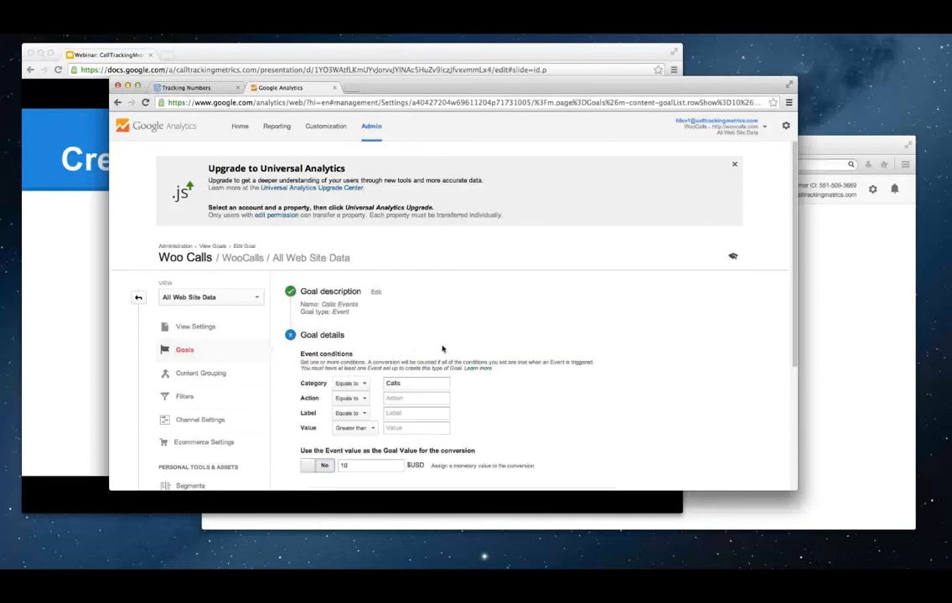
{"action": "scroll", "coordinate": [442, 346], "scroll_direction": "down", "scroll_amount": 2}
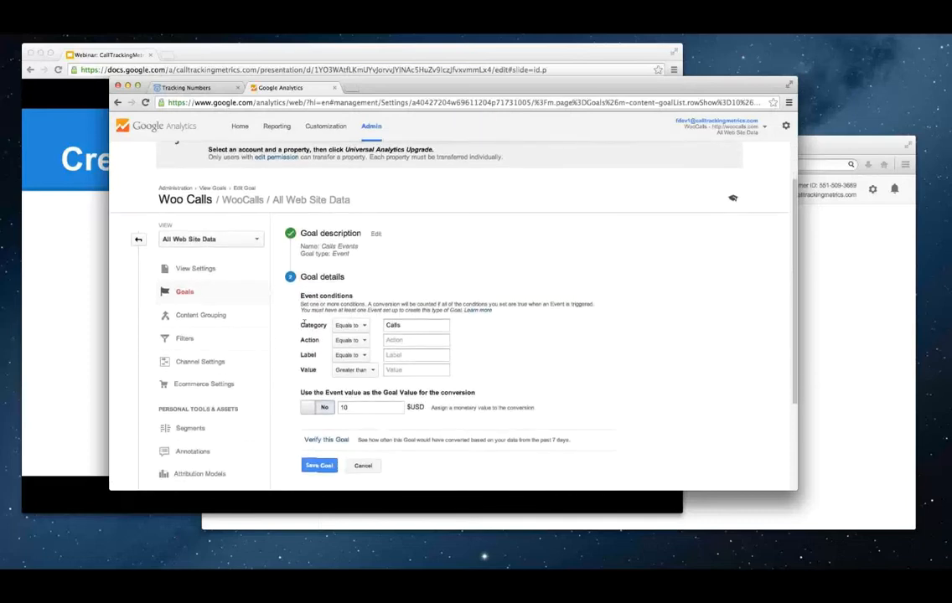
{"action": "scroll", "coordinate": [288, 292], "scroll_direction": "down", "scroll_amount": 2}
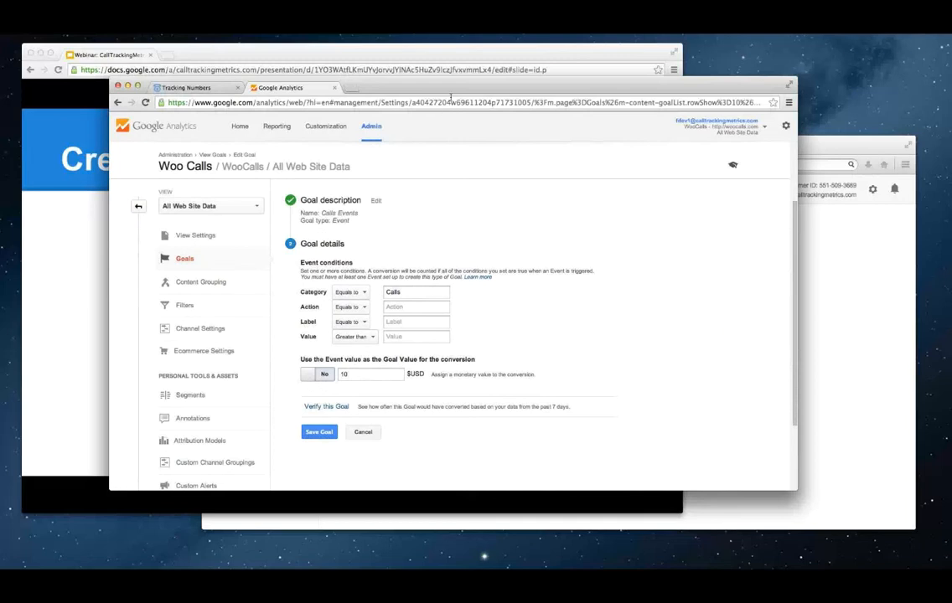
{"action": "left_click_drag", "start_coordinate": [452, 90], "coordinate": [444, 82]}
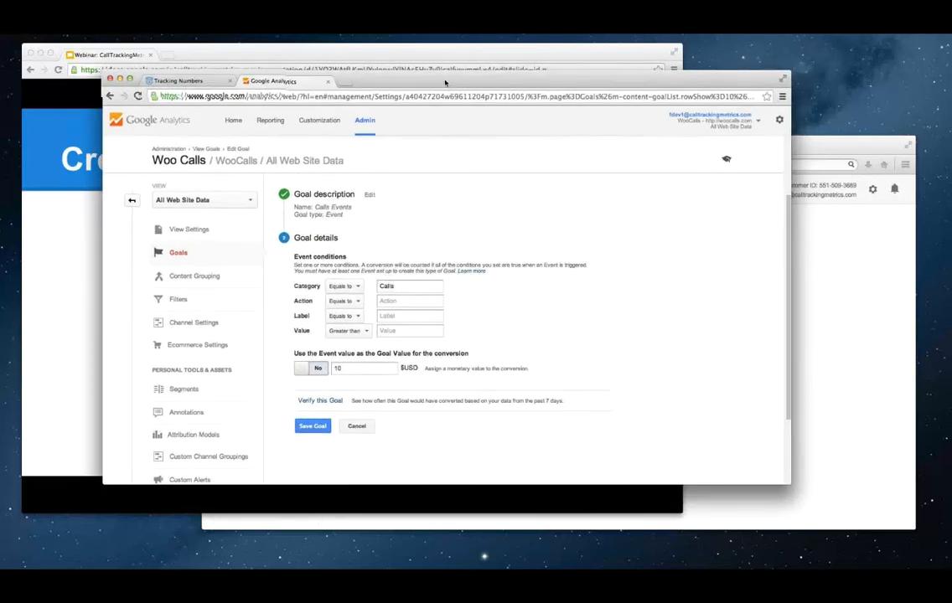
{"action": "left_click", "coordinate": [855, 94]}
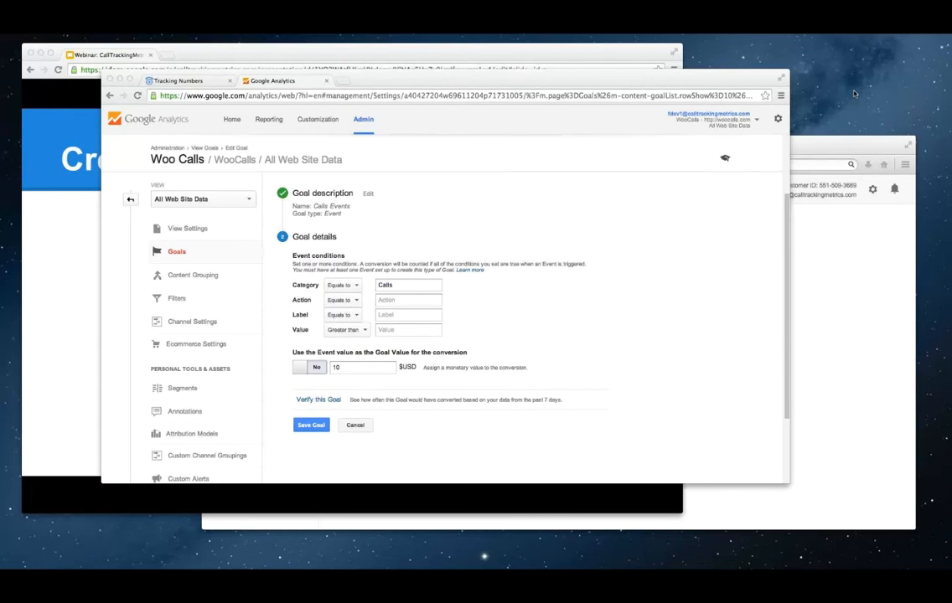
{"action": "left_click", "coordinate": [657, 86]}
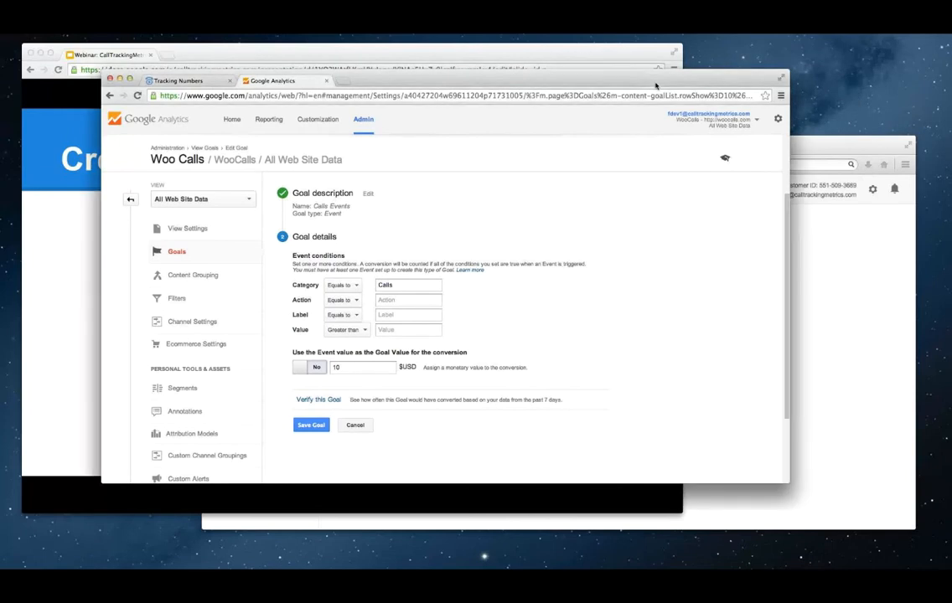
{"action": "left_click", "coordinate": [841, 68]}
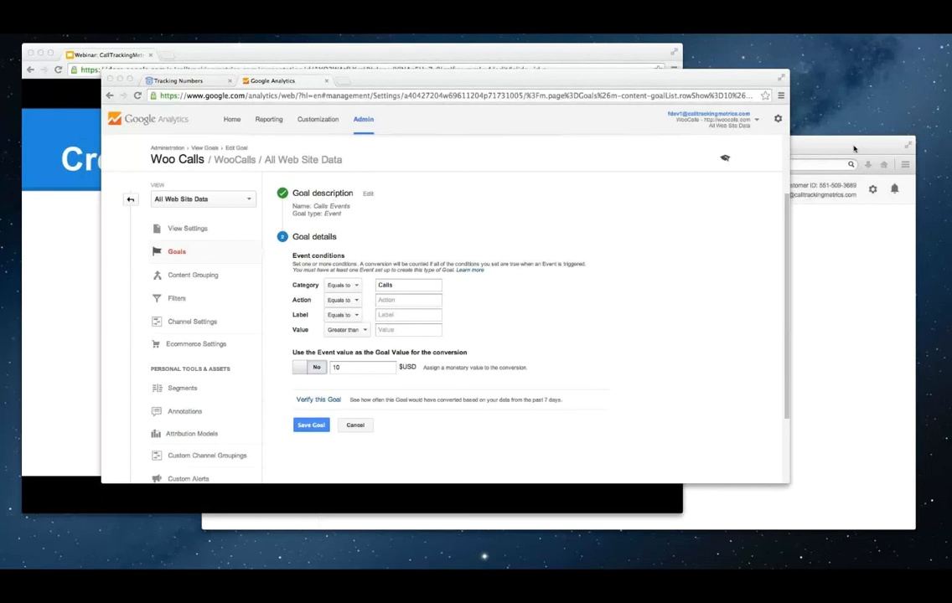
{"action": "left_click_drag", "start_coordinate": [605, 90], "coordinate": [585, 100]}
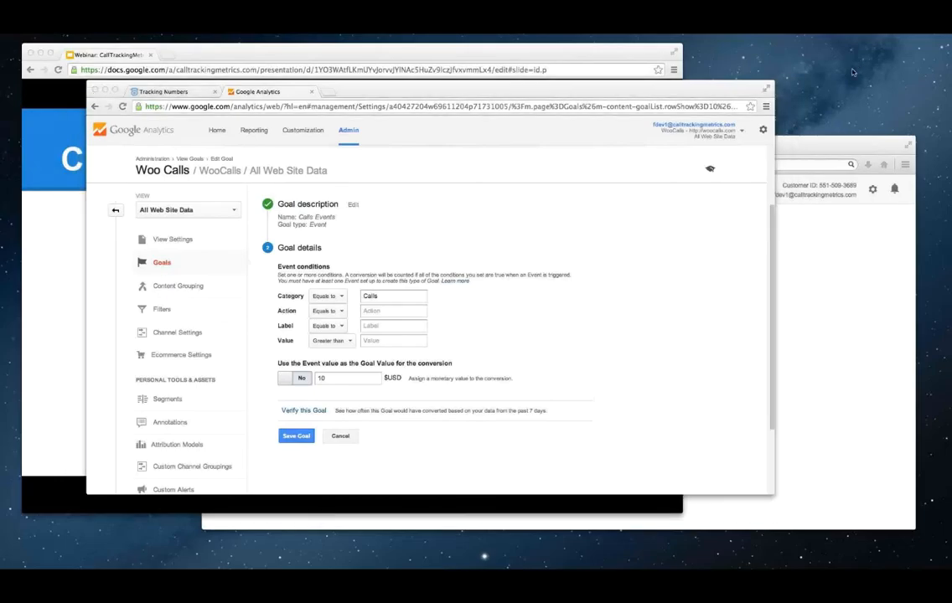
{"action": "left_click", "coordinate": [643, 90]}
{"action": "left_click_drag", "start_coordinate": [590, 90], "coordinate": [600, 86]}
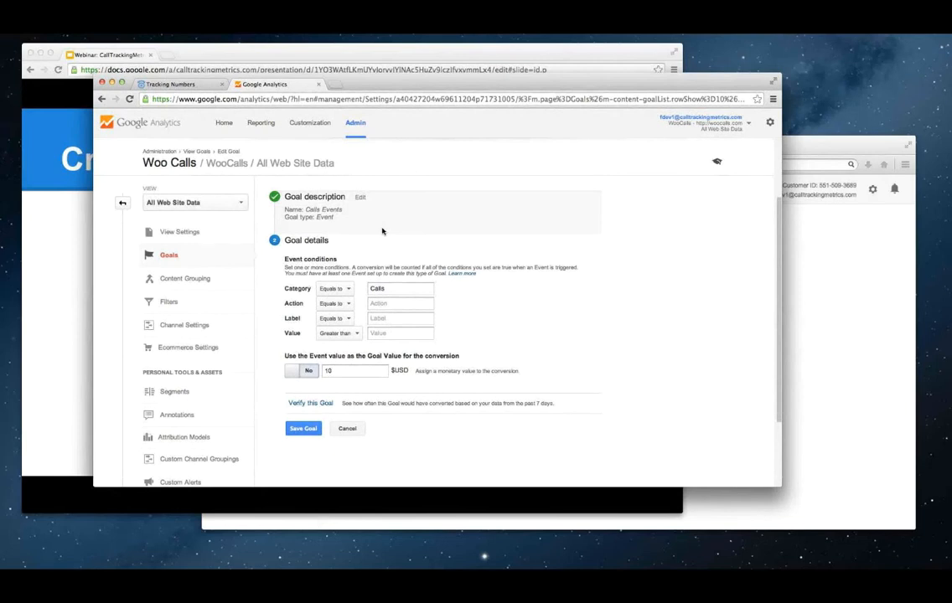
{"action": "left_click_drag", "start_coordinate": [440, 87], "coordinate": [428, 82]}
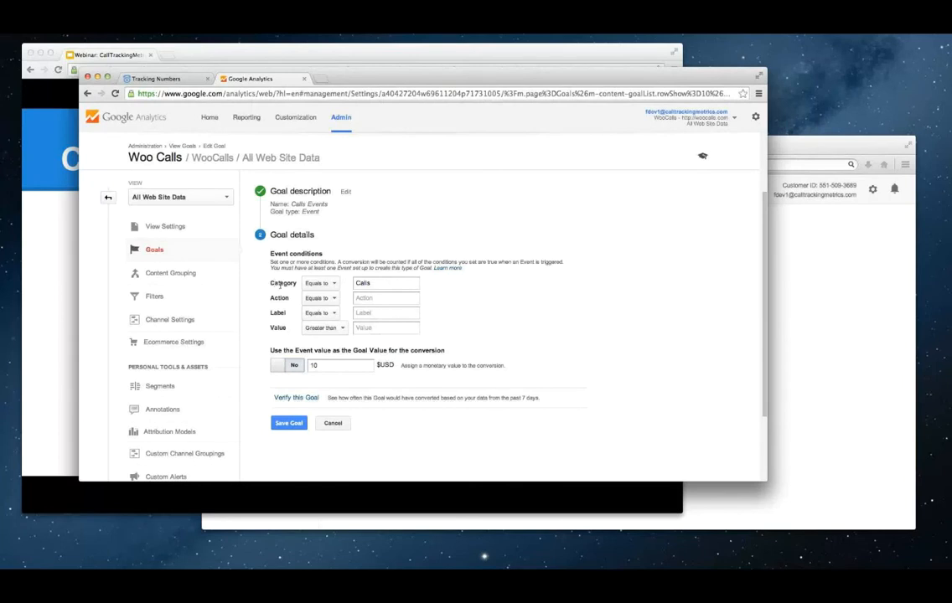
Focus the goal's Category condition, and switch to the webinar presentation to show the slide "Optional Aspects of Goals: Action"
{"action": "left_click", "coordinate": [372, 285]}
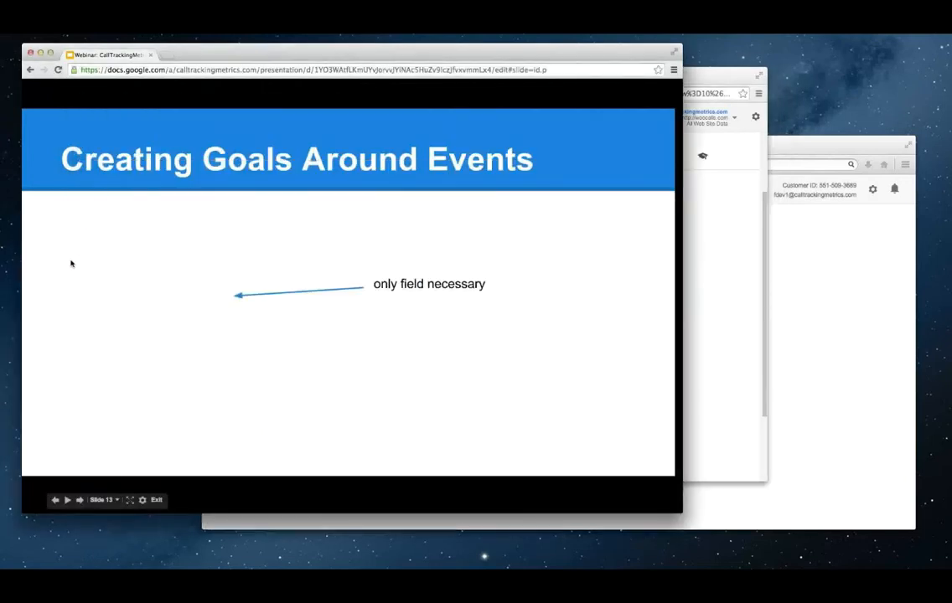
{"action": "left_click", "coordinate": [71, 264]}
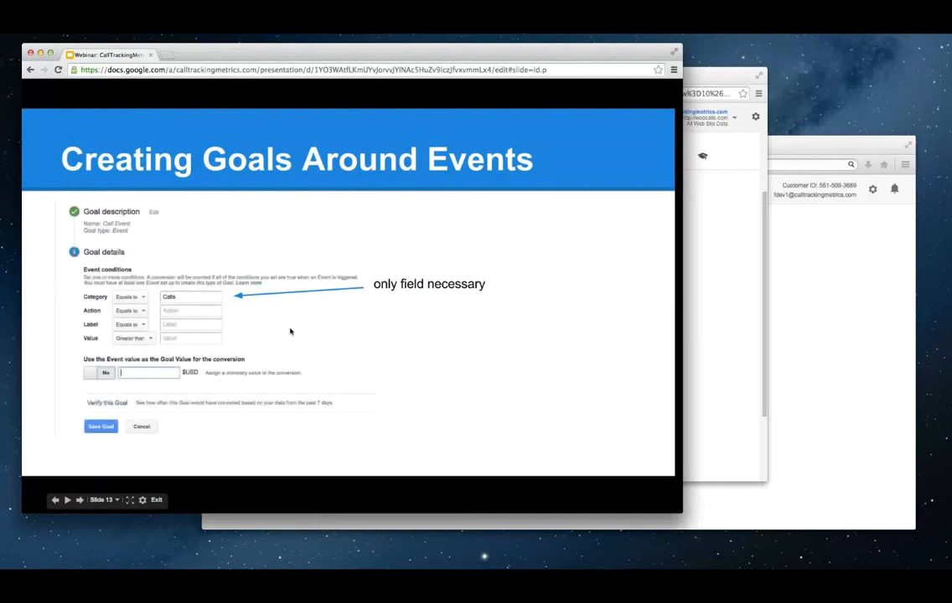
{"action": "left_click", "coordinate": [290, 332]}
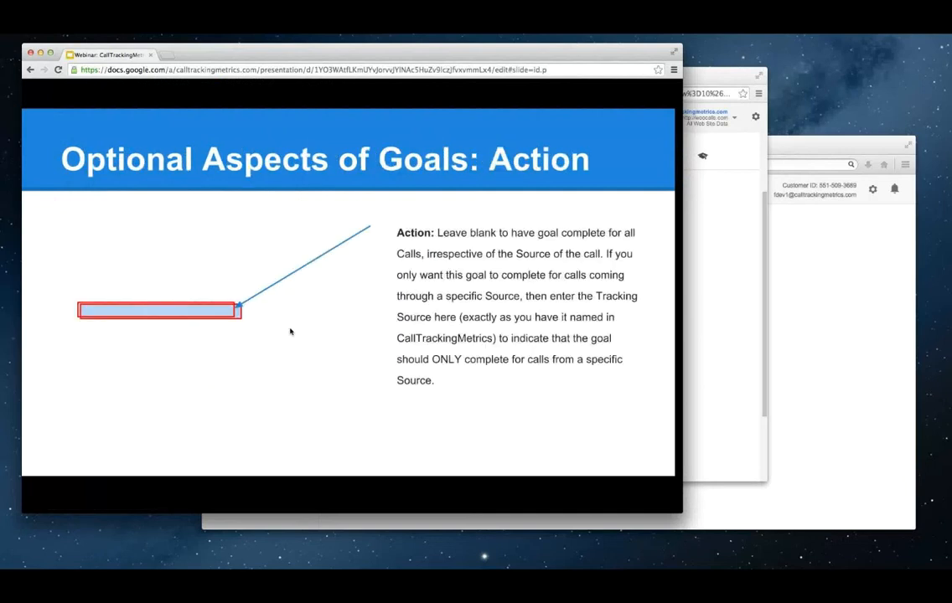
{"action": "left_click", "coordinate": [289, 312]}
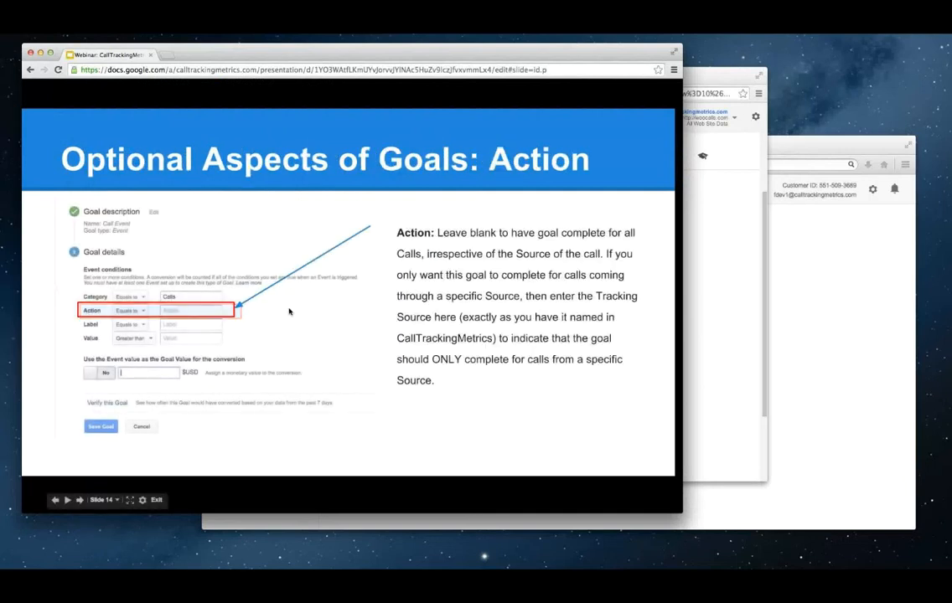
Switch to Google Analytics and review the match types of the Calls Events goal's Action condition, keeping Equals to
{"action": "left_click", "coordinate": [709, 239]}
{"action": "scroll", "coordinate": [505, 282], "scroll_direction": "down", "scroll_amount": 2}
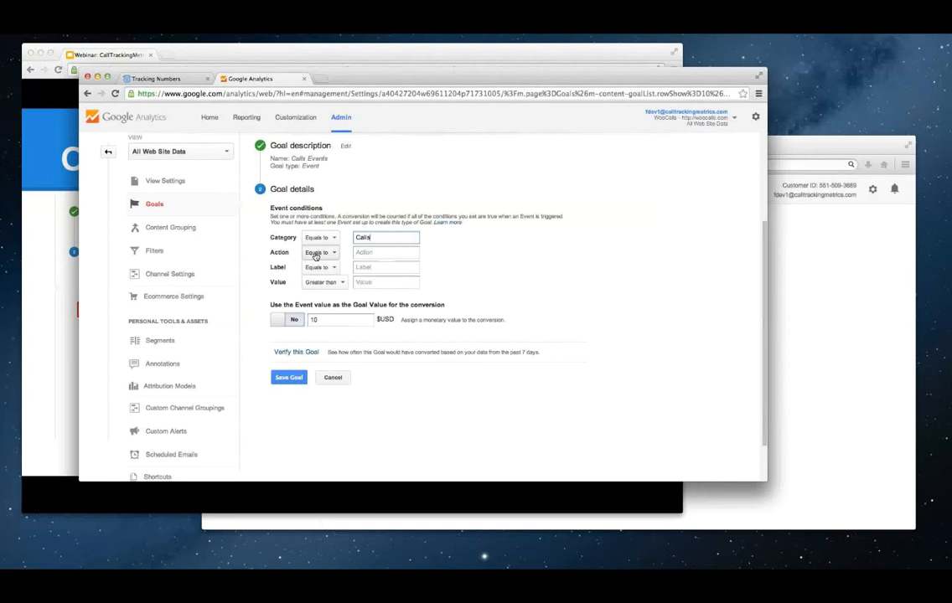
{"action": "left_click", "coordinate": [317, 253]}
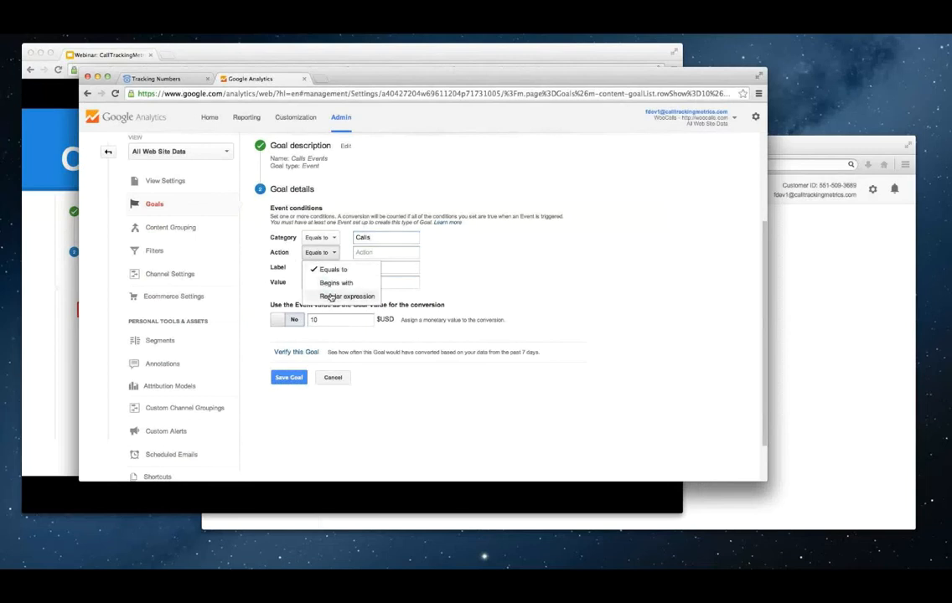
{"action": "left_click", "coordinate": [331, 269]}
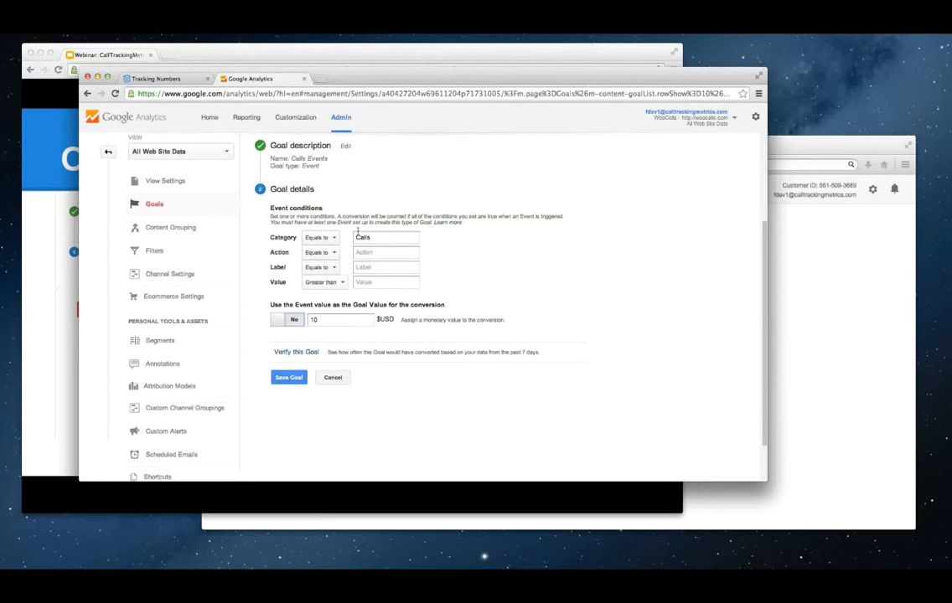
Set the goal's Label condition to the regular expression "first-call" and check the match types offered for the Action condition
{"action": "left_click", "coordinate": [316, 268]}
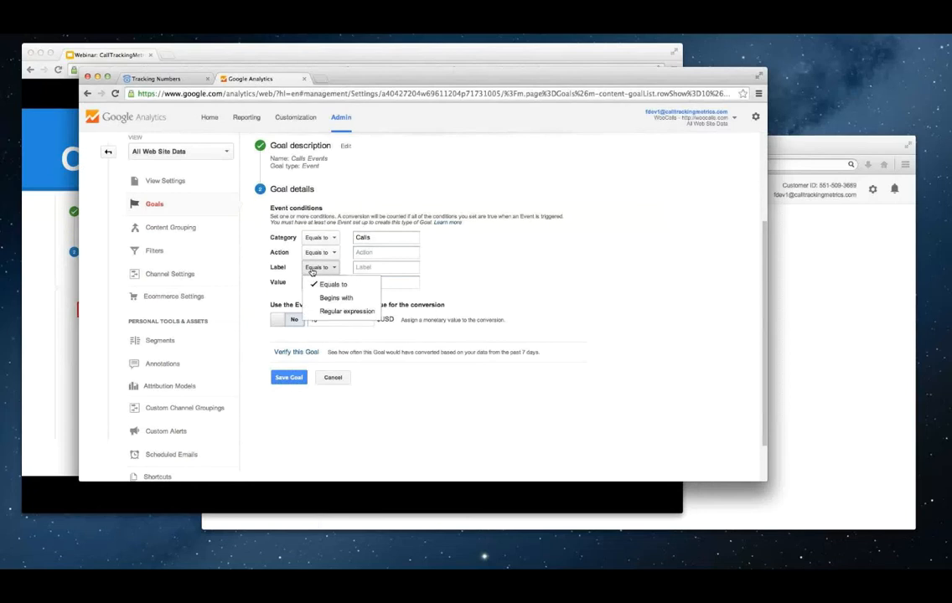
{"action": "left_click", "coordinate": [332, 313]}
{"action": "left_click", "coordinate": [404, 267]}
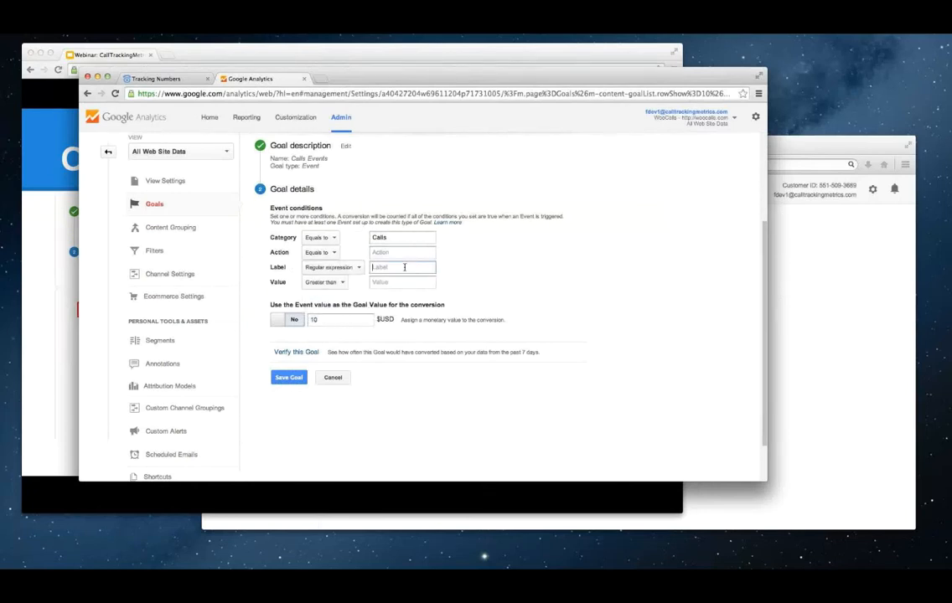
{"action": "type", "text": "f"}
{"action": "type", "text": "irst"}
{"action": "type", "text": "-call"}
{"action": "left_click", "coordinate": [480, 263]}
{"action": "left_click", "coordinate": [332, 252]}
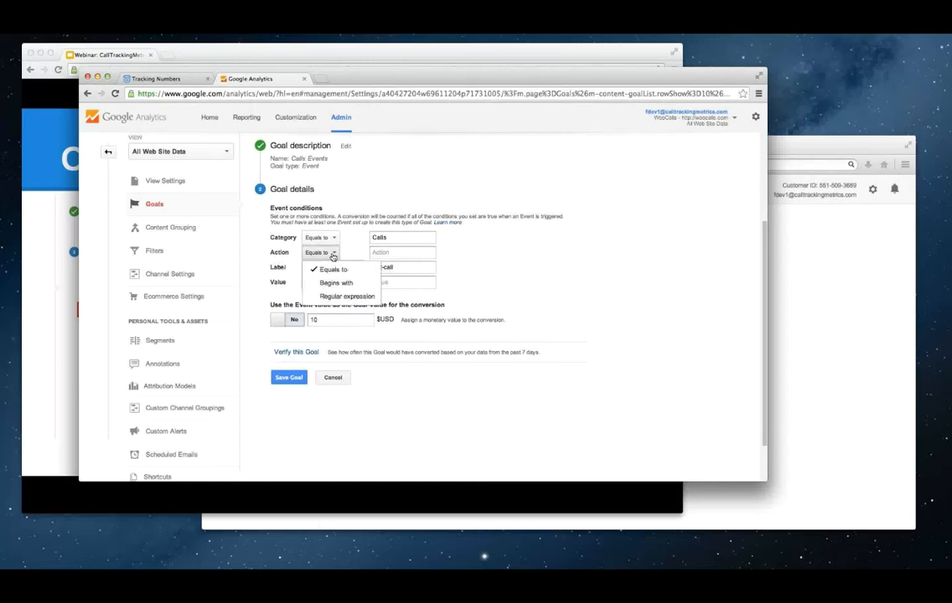
{"action": "left_click", "coordinate": [387, 252]}
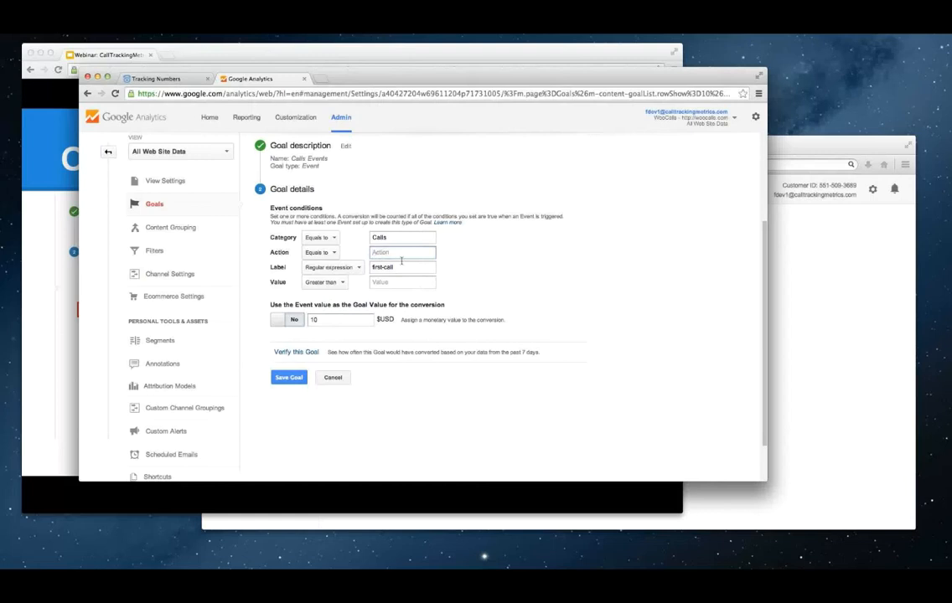
{"action": "left_click_drag", "start_coordinate": [397, 265], "coordinate": [368, 270]}
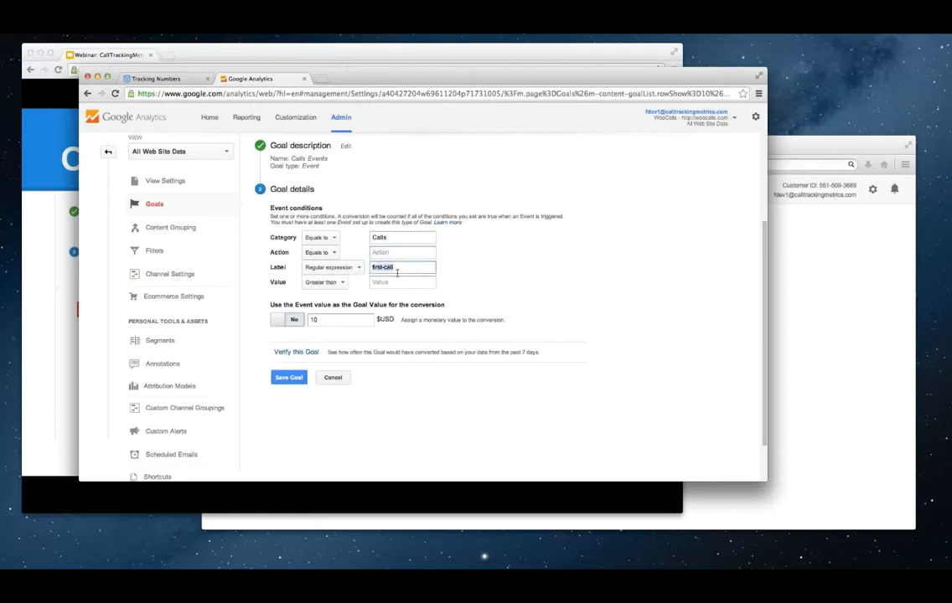
Set the goal's Value condition to greater than 120
{"action": "left_click", "coordinate": [383, 281]}
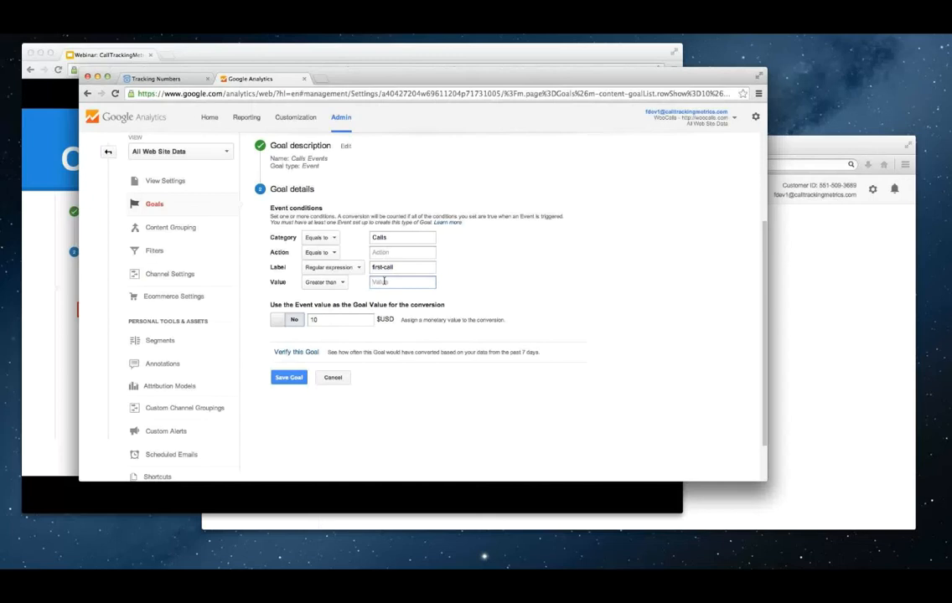
{"action": "type", "text": "120"}
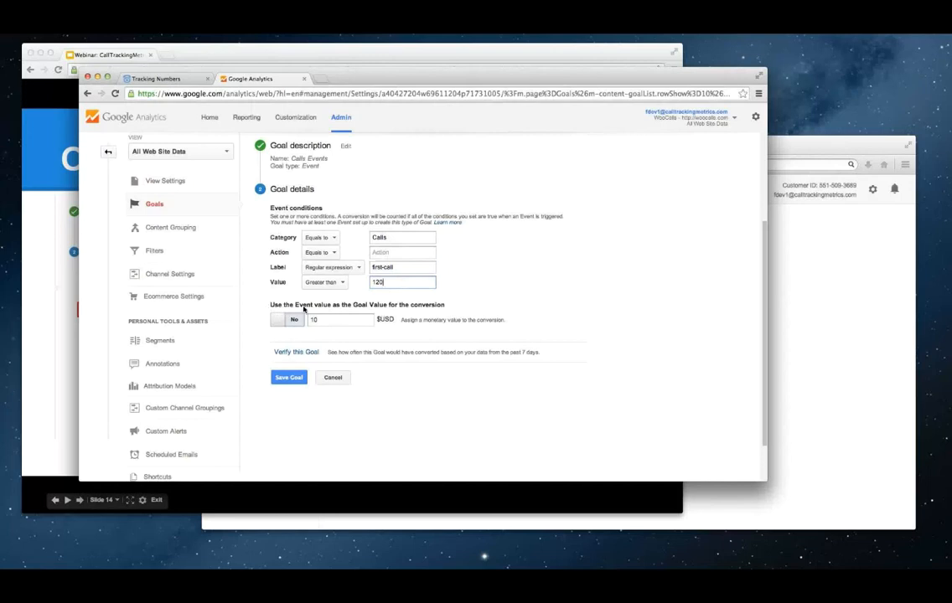
{"action": "left_click_drag", "start_coordinate": [270, 284], "coordinate": [285, 283]}
{"action": "left_click", "coordinate": [286, 283]}
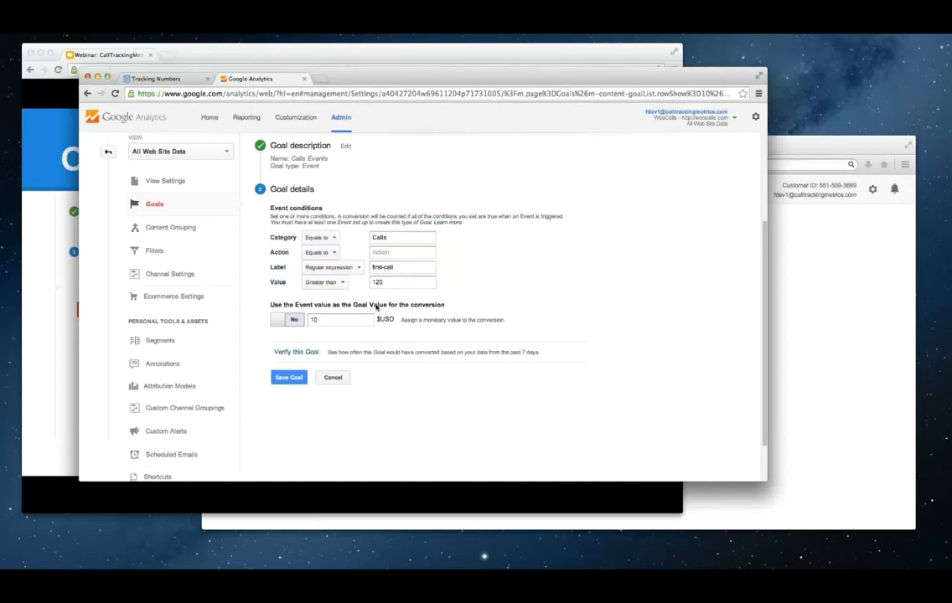
Switch the use of the event value as goal value on and off again, and assign a monetary value of 10 USD
{"action": "left_click", "coordinate": [299, 320]}
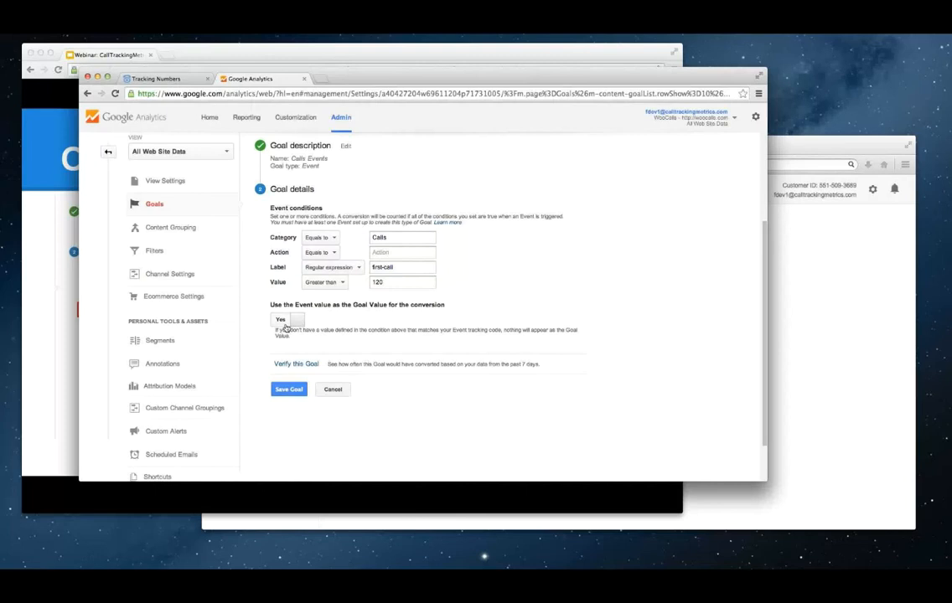
{"action": "left_click", "coordinate": [285, 325]}
{"action": "left_click", "coordinate": [328, 321]}
{"action": "type", "text": "10"}
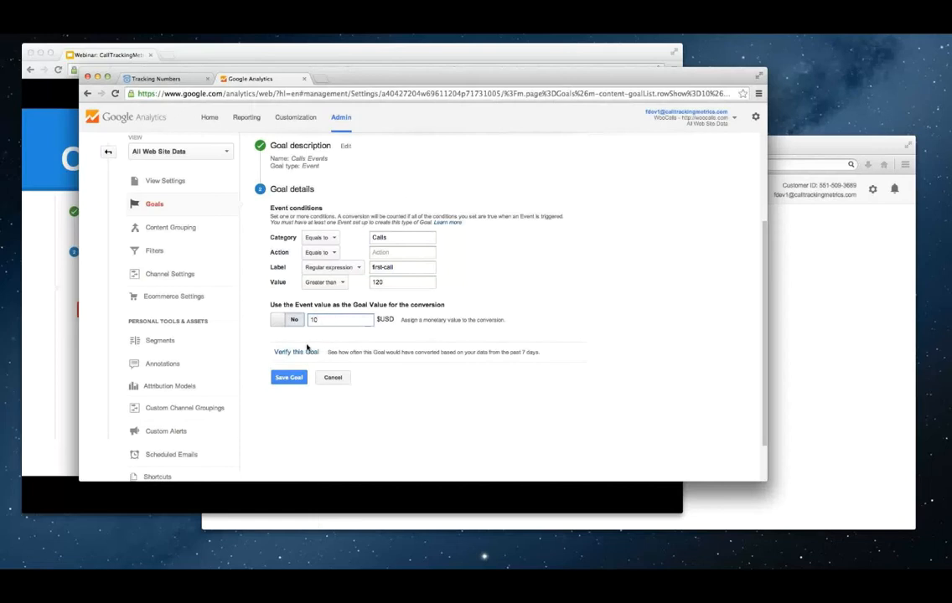
Switch to the webinar presentation and advance it to the slide "Troubleshooting Analytics Set Up: Spotting Issues Early On"
{"action": "left_click", "coordinate": [48, 289]}
{"action": "key", "text": "Right"}
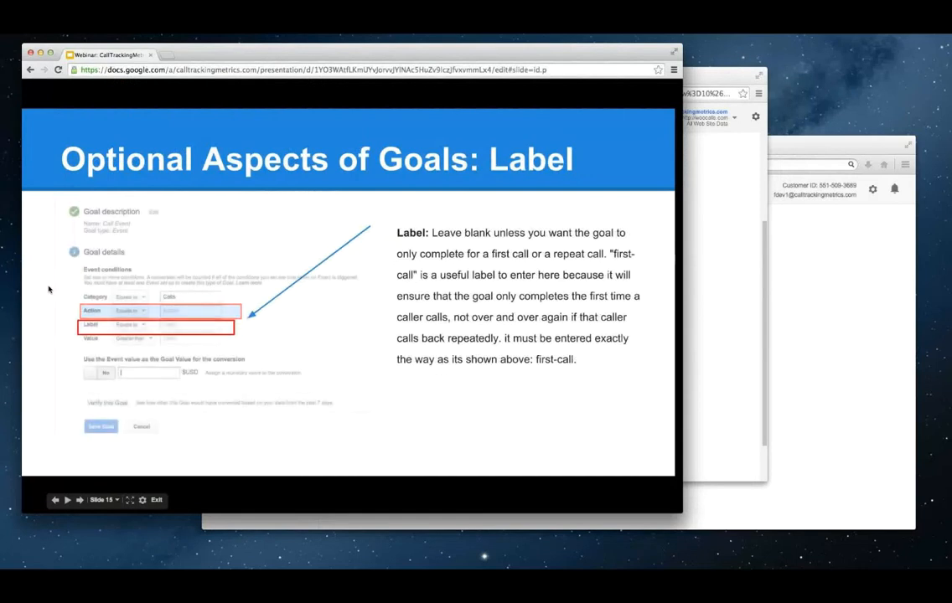
{"action": "key", "text": "Right"}
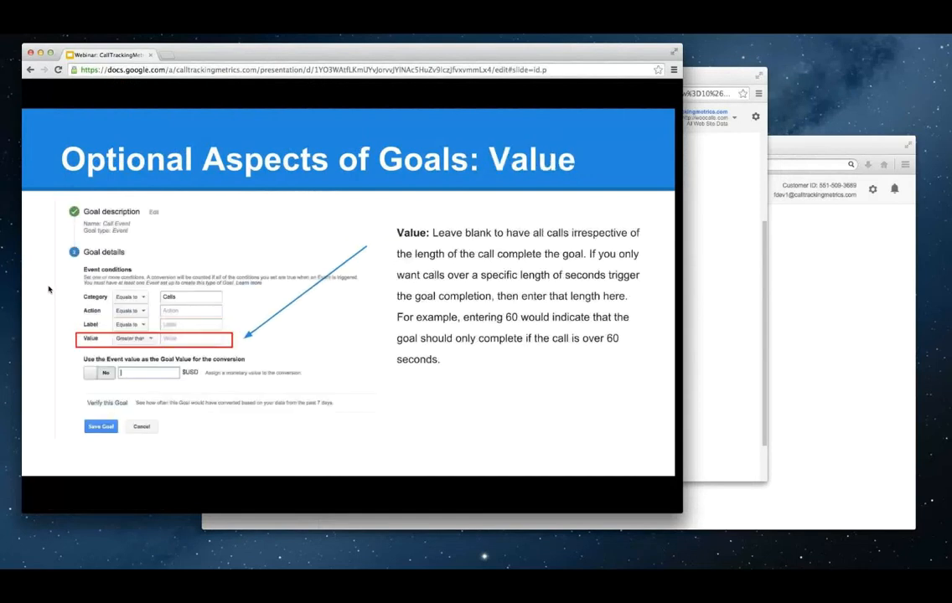
{"action": "key", "text": "Right"}
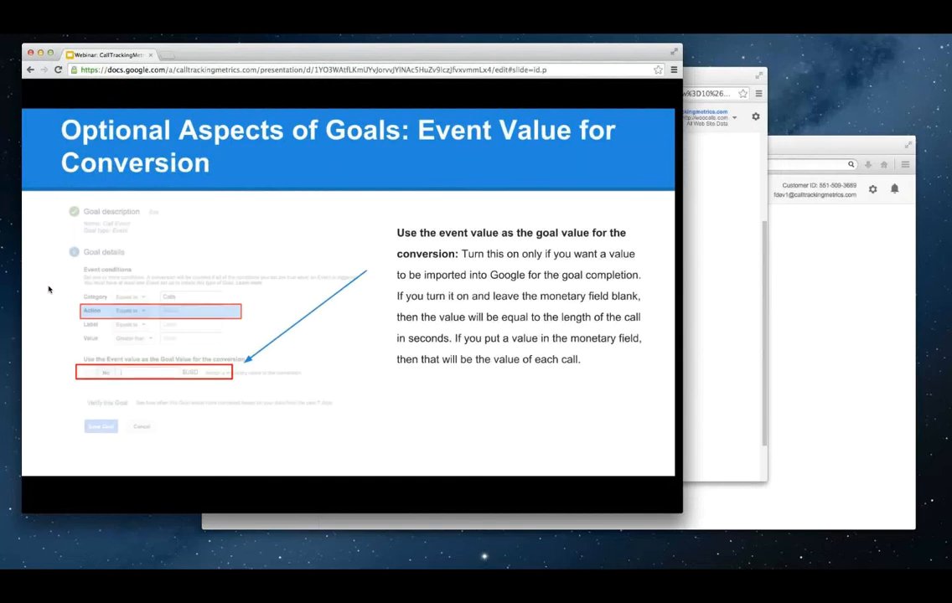
{"action": "key", "text": "Right"}
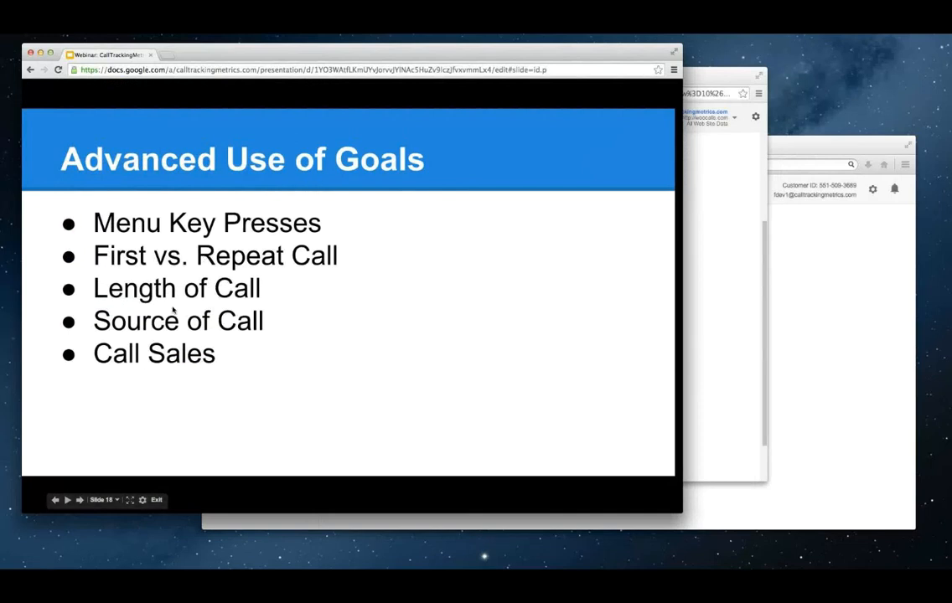
{"action": "left_click", "coordinate": [268, 347]}
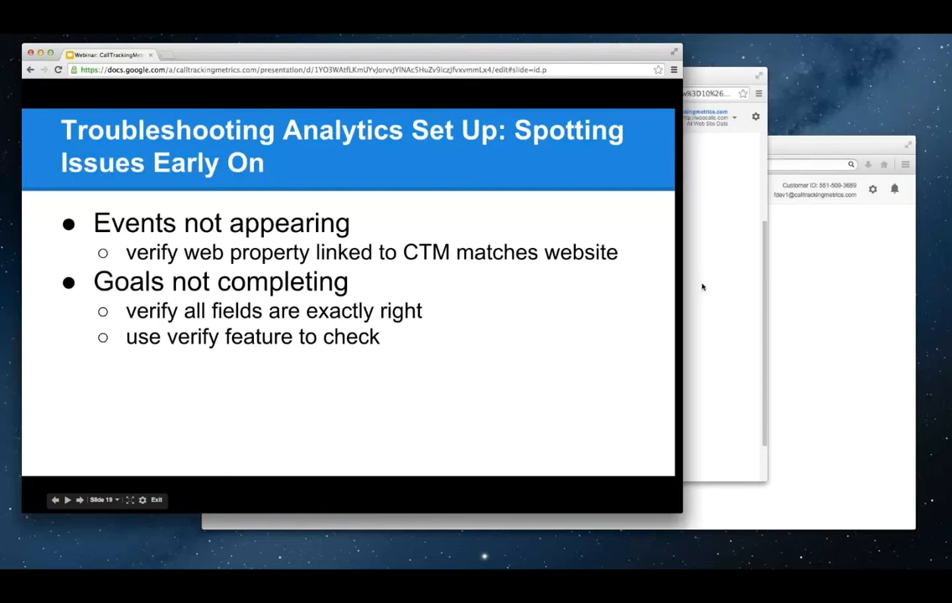
Switch to CallTrackingMetrics, open the account's Google Analytics Settings and highlight the ID of the linked web property
{"action": "left_click", "coordinate": [726, 251]}
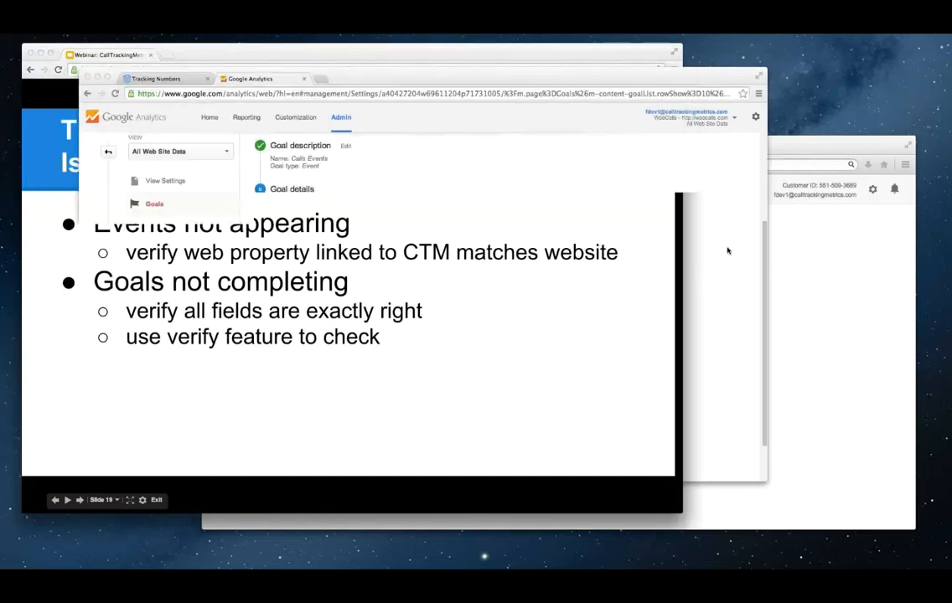
{"action": "left_click", "coordinate": [833, 236]}
{"action": "left_click", "coordinate": [508, 151]}
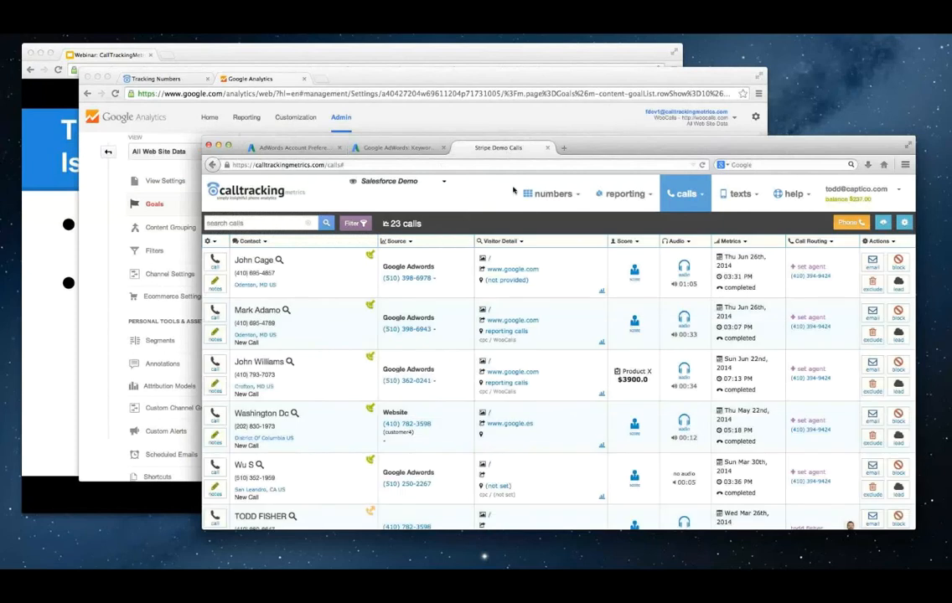
{"action": "left_click", "coordinate": [855, 190]}
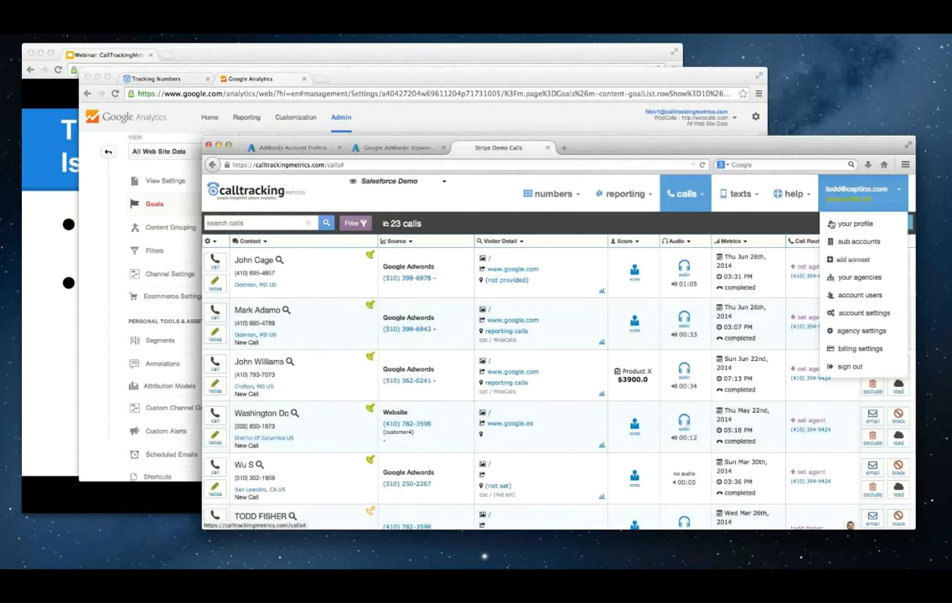
{"action": "left_click", "coordinate": [836, 314]}
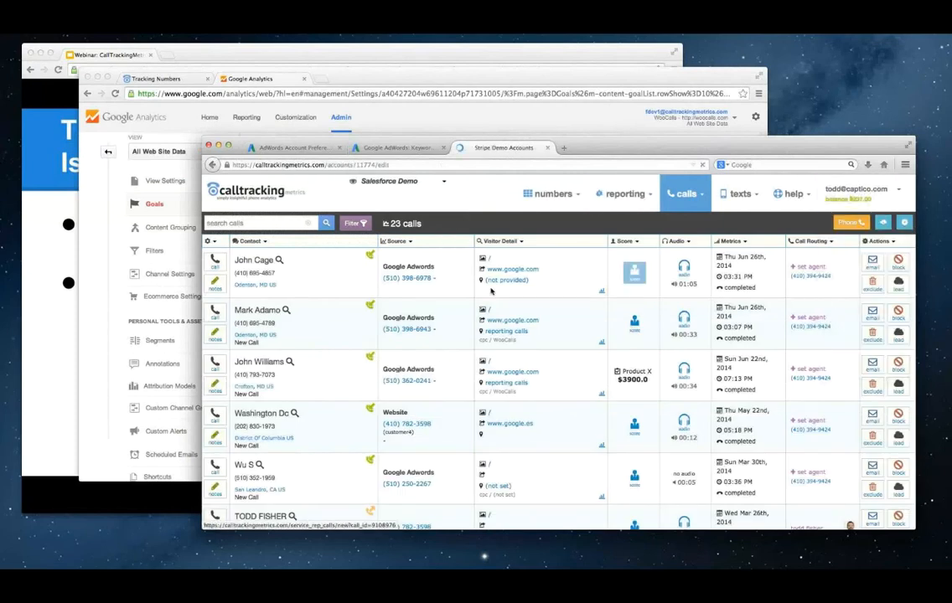
{"action": "left_click", "coordinate": [298, 251]}
{"action": "left_click", "coordinate": [272, 270]}
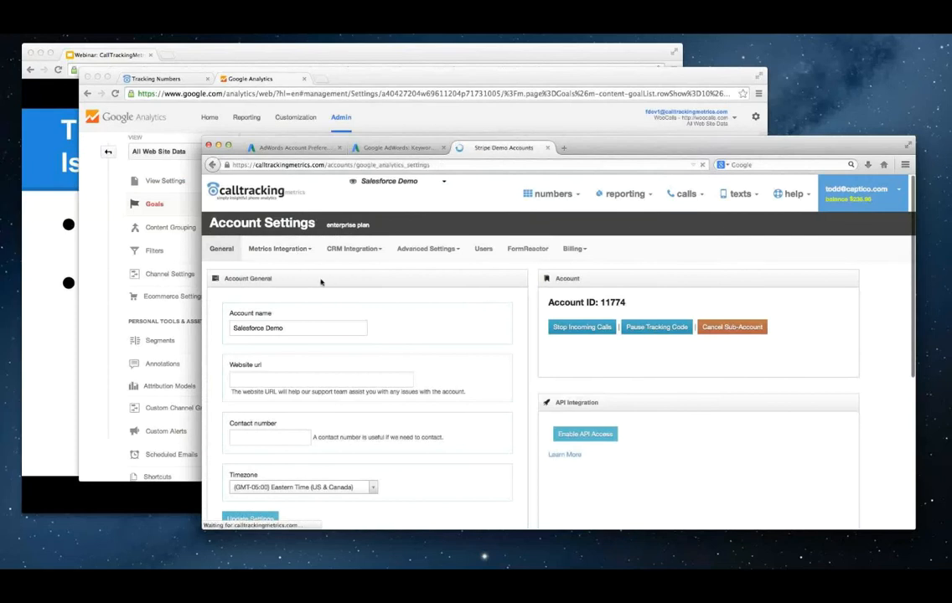
{"action": "left_click_drag", "start_coordinate": [506, 280], "coordinate": [571, 281]}
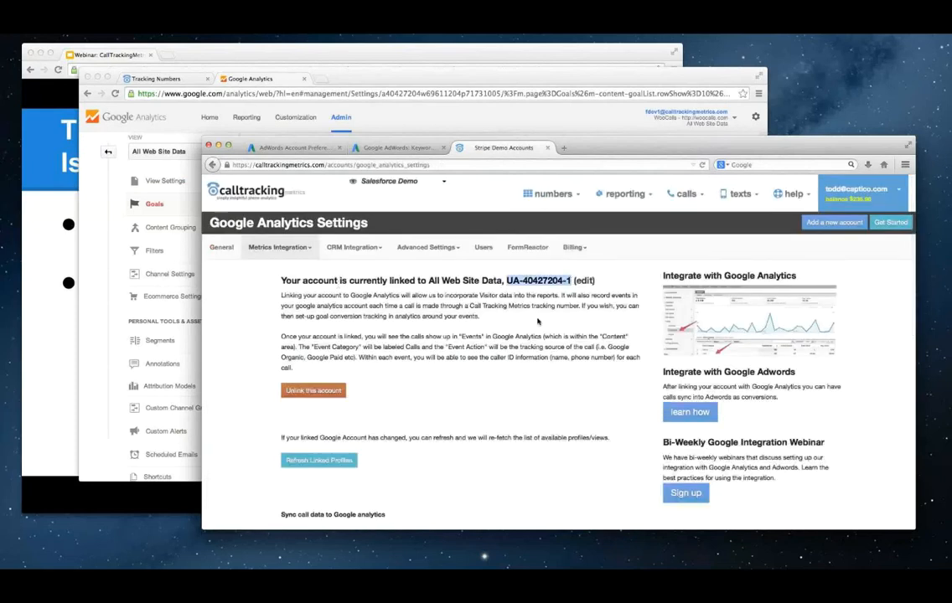
Open the website woocalls.com in a new browser tab
{"action": "key", "text": "super+t"}
{"action": "type", "text": "woocalls.com"}
{"action": "key", "text": "Return"}
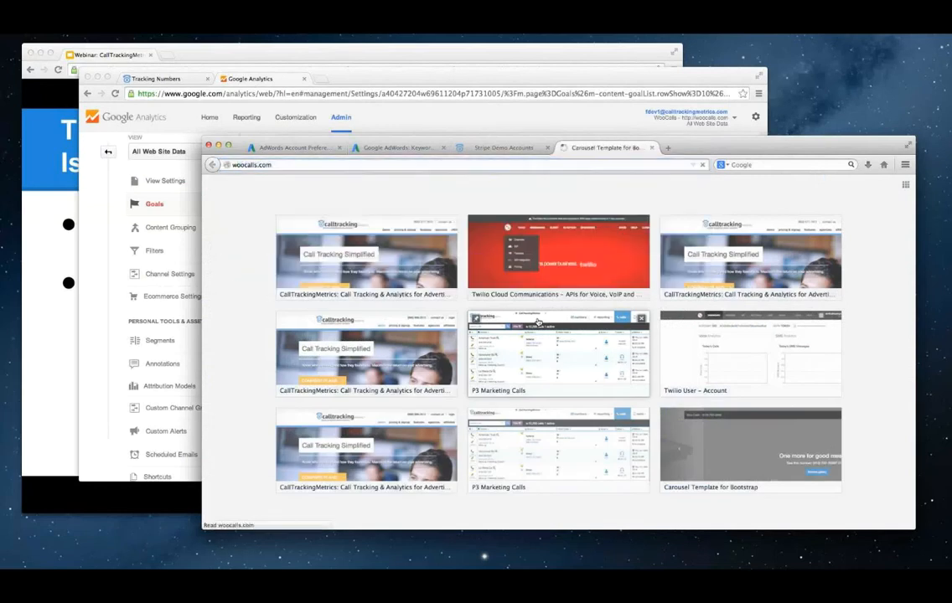
View the page source of woocalls.com and highlight the web property ID in its Google Analytics script
{"action": "right_click", "coordinate": [407, 243]}
{"action": "left_click", "coordinate": [432, 259]}
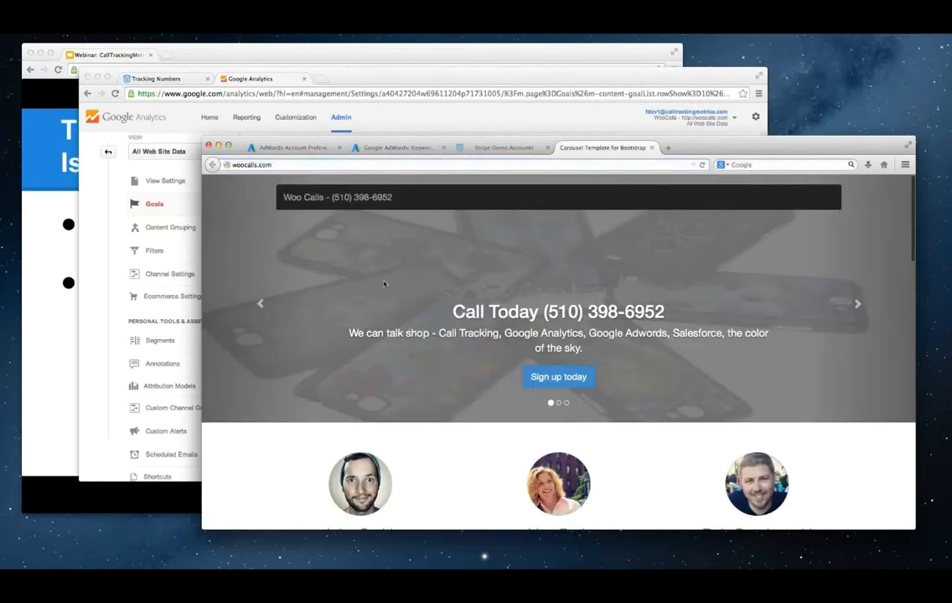
{"action": "right_click", "coordinate": [464, 250]}
{"action": "left_click", "coordinate": [449, 258]}
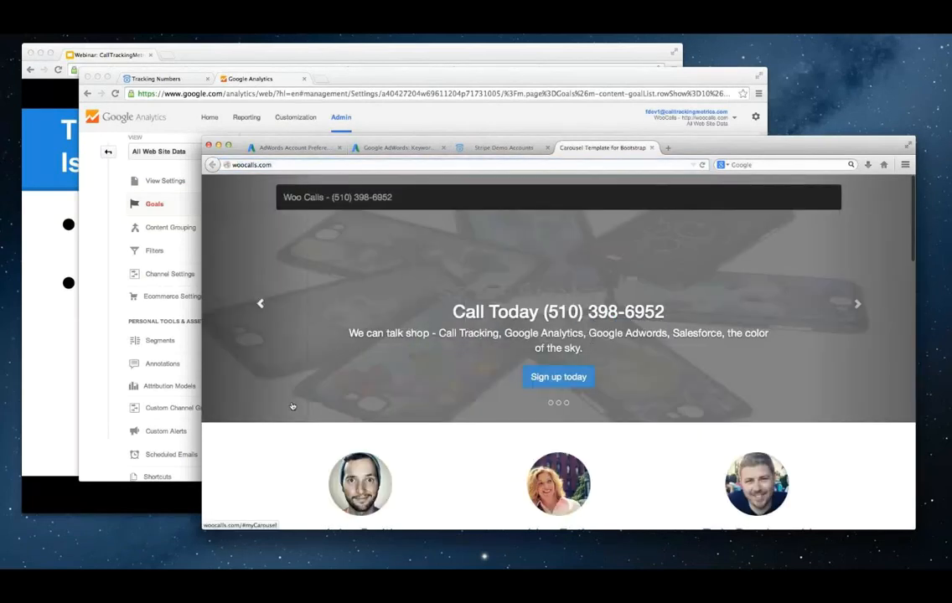
{"action": "left_click", "coordinate": [294, 417]}
{"action": "right_click", "coordinate": [280, 445]}
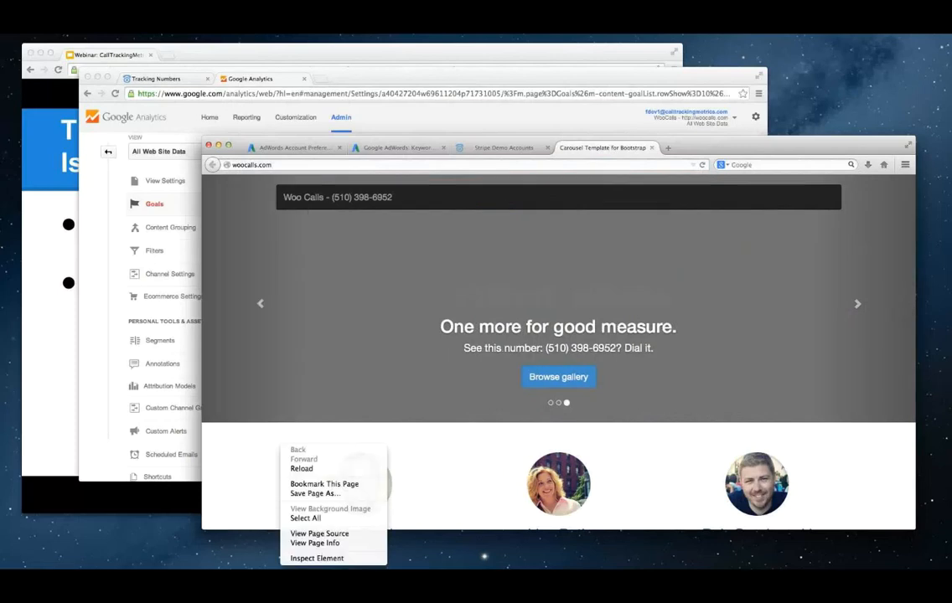
{"action": "left_click", "coordinate": [316, 534]}
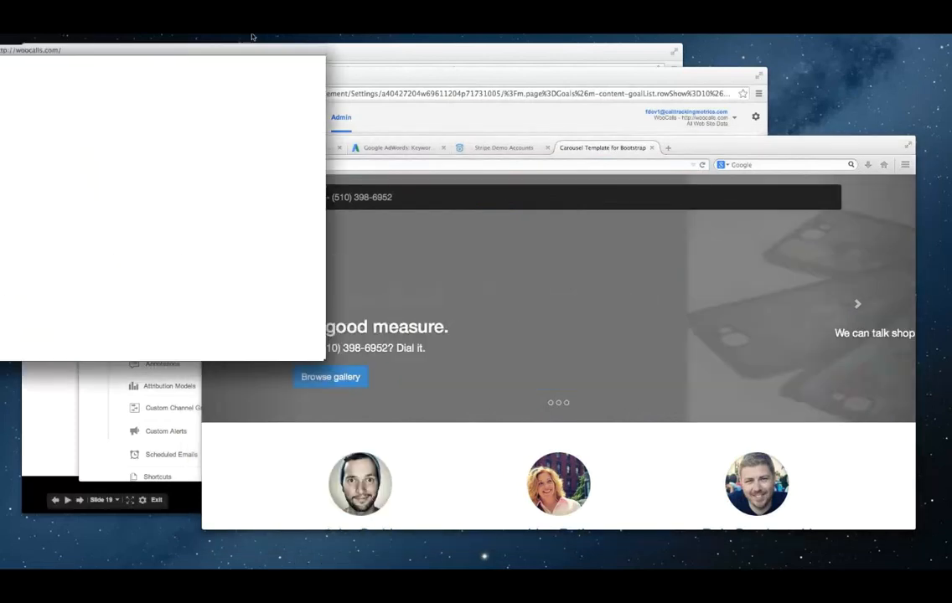
{"action": "scroll", "coordinate": [510, 255], "scroll_direction": "down", "scroll_amount": 4}
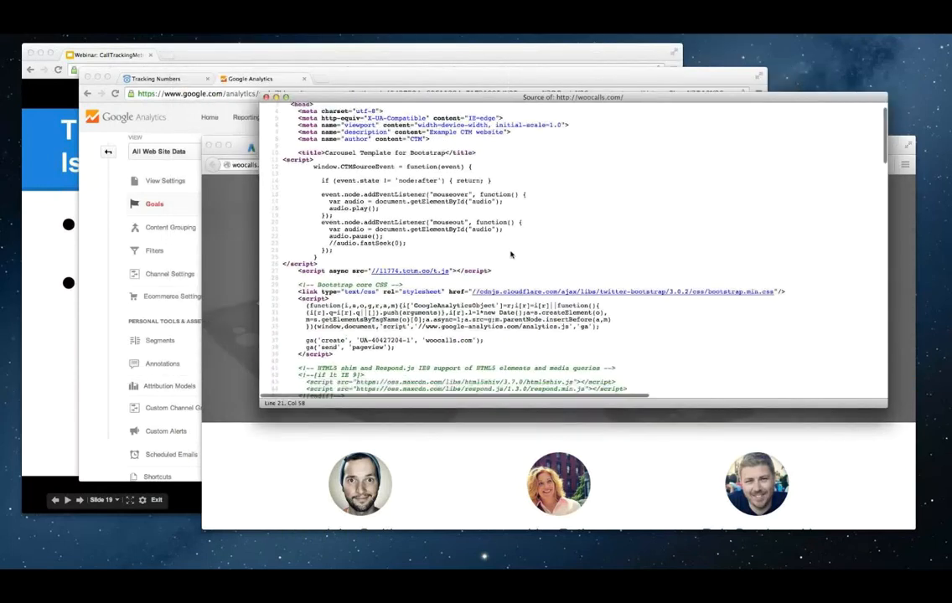
{"action": "left_click_drag", "start_coordinate": [359, 283], "coordinate": [411, 284]}
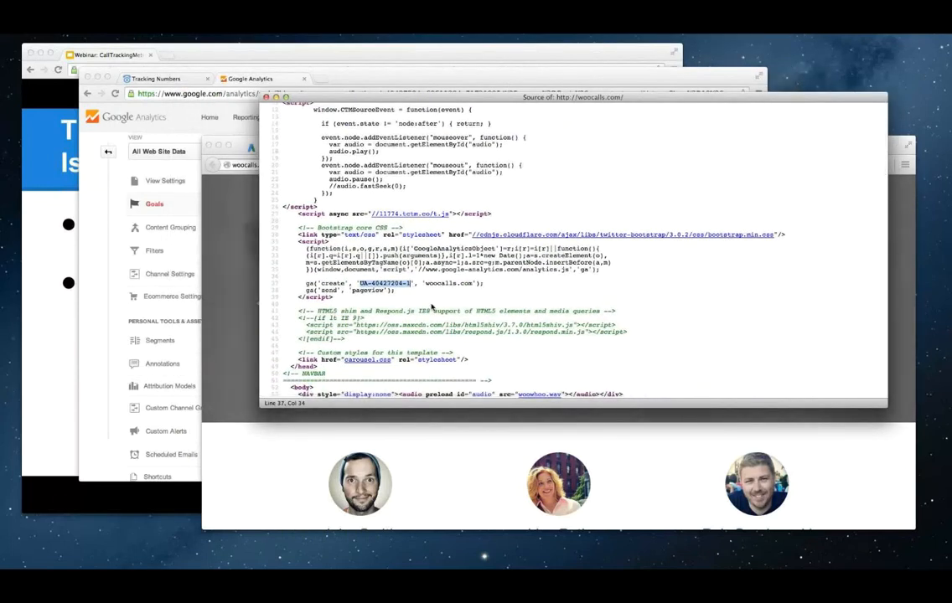
Place the page source beside the CallTrackingMetrics Google Analytics Settings, compare the two web property IDs and close the source window
{"action": "left_click_drag", "start_coordinate": [399, 102], "coordinate": [498, 101]}
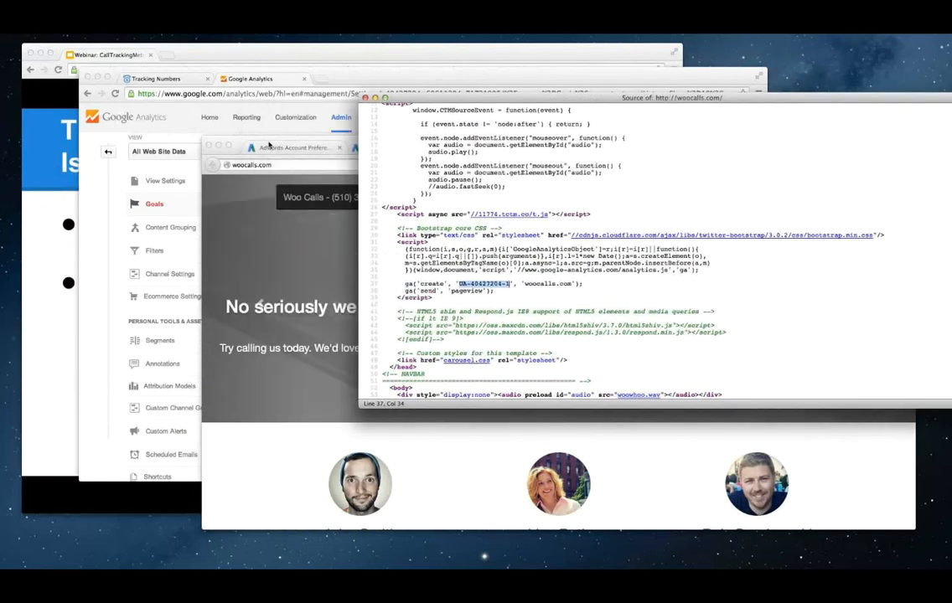
{"action": "left_click", "coordinate": [268, 147]}
{"action": "left_click", "coordinate": [507, 149]}
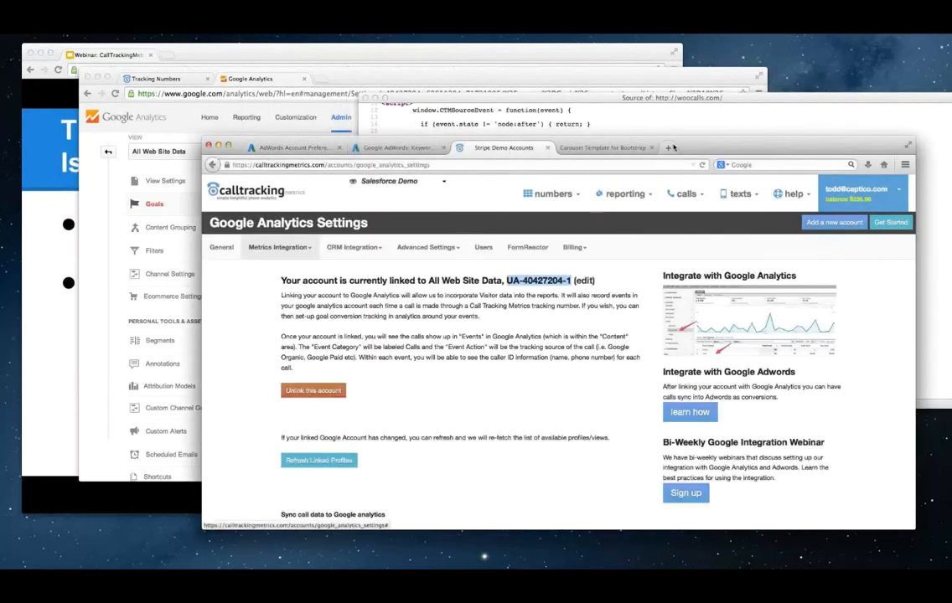
{"action": "left_click_drag", "start_coordinate": [673, 148], "coordinate": [537, 192]}
{"action": "left_click", "coordinate": [548, 100]}
{"action": "left_click_drag", "start_coordinate": [430, 104], "coordinate": [530, 103]}
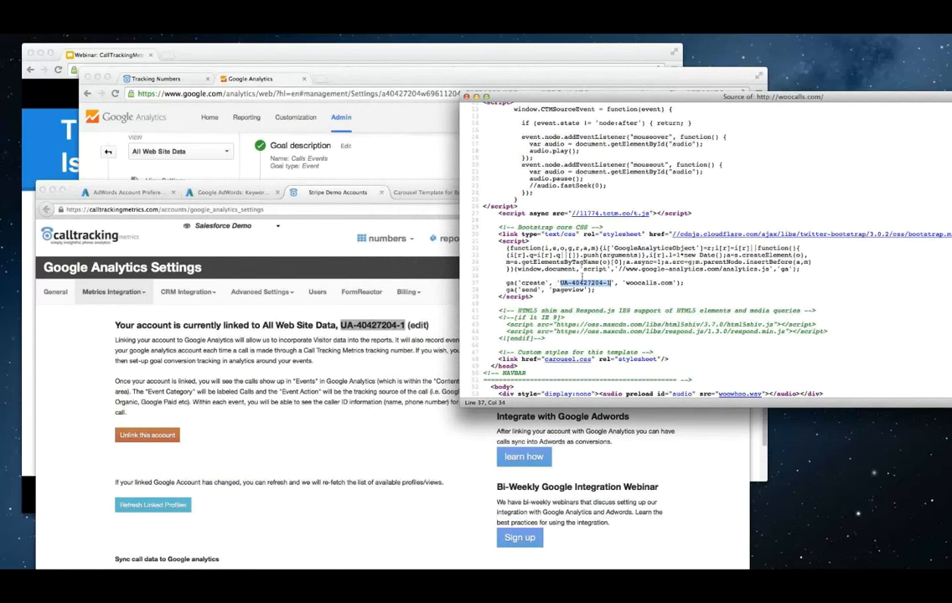
{"action": "left_click", "coordinate": [571, 282]}
{"action": "left_click", "coordinate": [467, 97]}
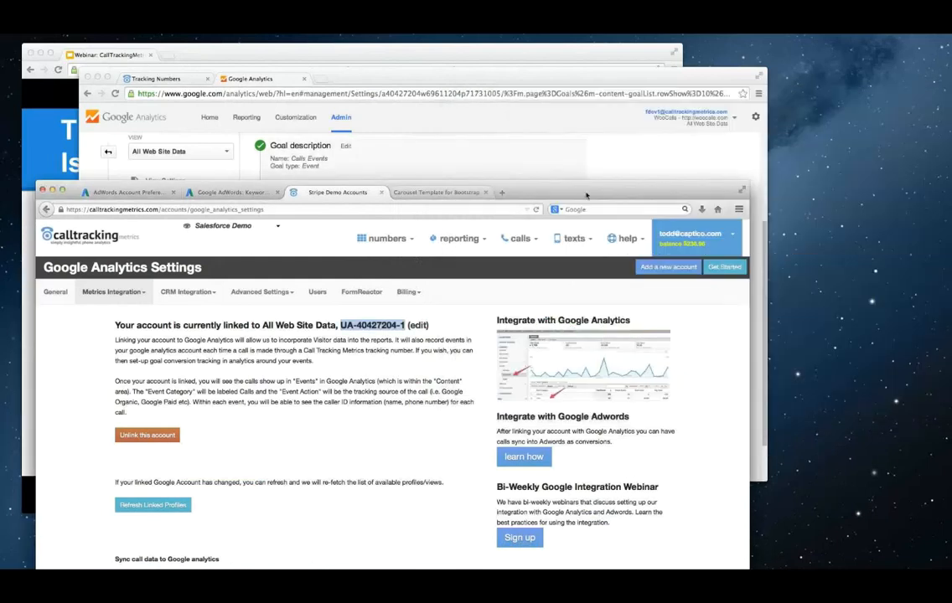
Switch to Google Analytics and return from the Calls Events goal to the goal list, discarding the unsaved changes
{"action": "left_click_drag", "start_coordinate": [625, 186], "coordinate": [705, 139]}
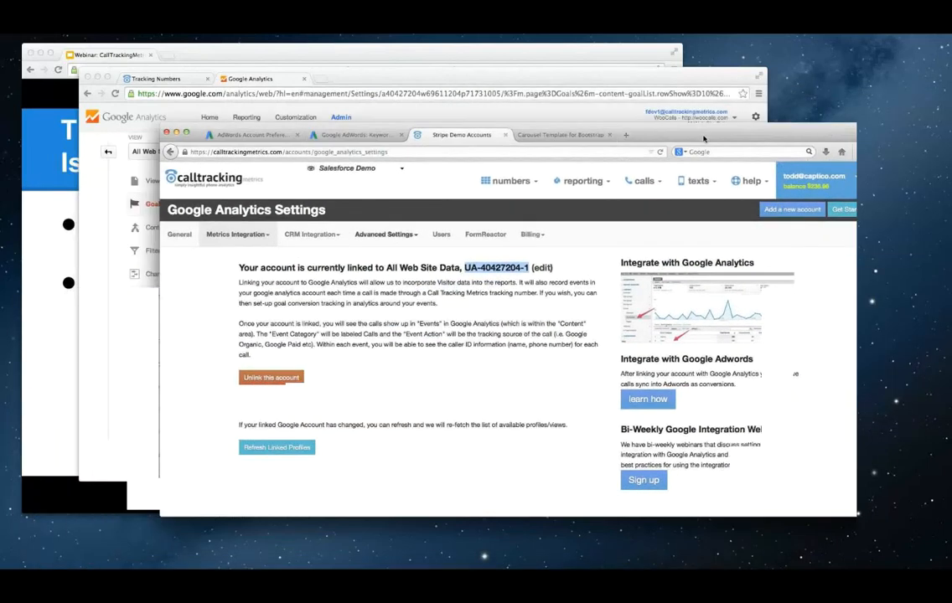
{"action": "left_click", "coordinate": [65, 278]}
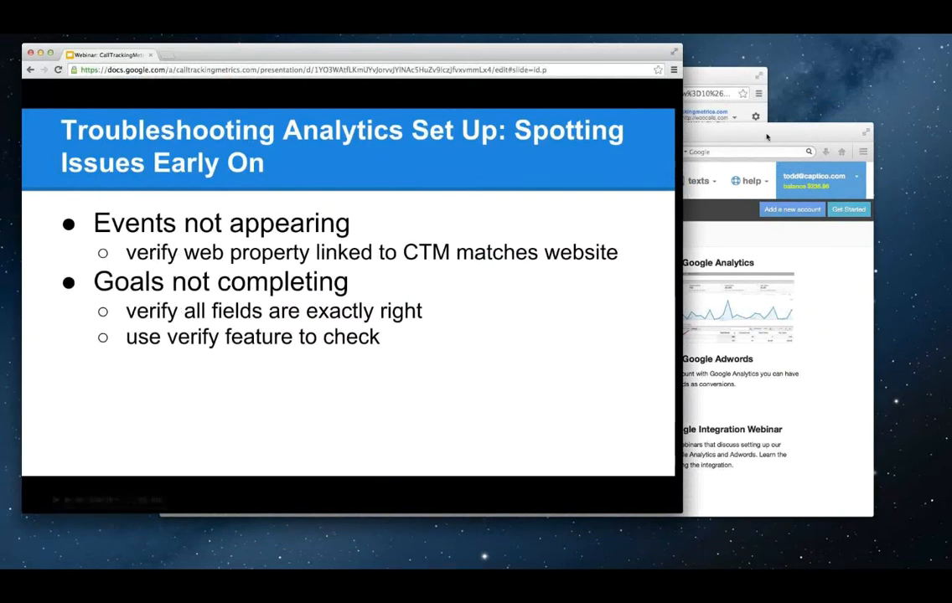
{"action": "left_click", "coordinate": [732, 79]}
{"action": "scroll", "coordinate": [541, 146], "scroll_direction": "up", "scroll_amount": 1}
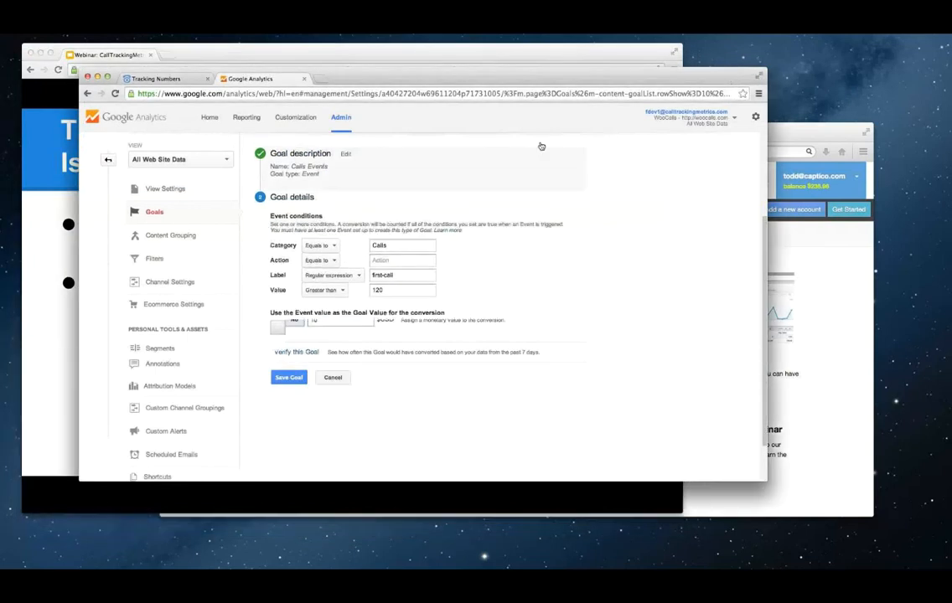
{"action": "scroll", "coordinate": [541, 146], "scroll_direction": "up", "scroll_amount": 3}
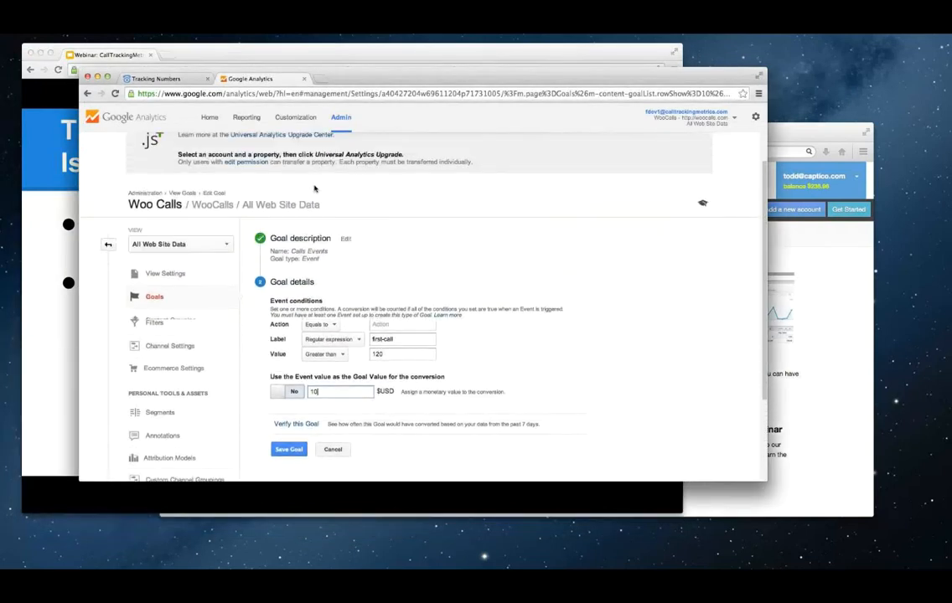
{"action": "left_click", "coordinate": [181, 194]}
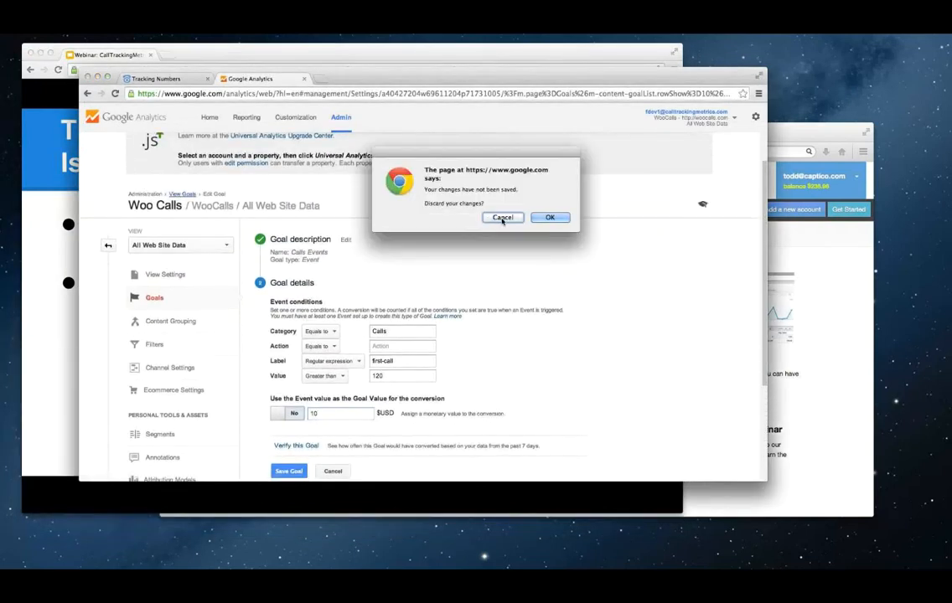
{"action": "left_click", "coordinate": [549, 218]}
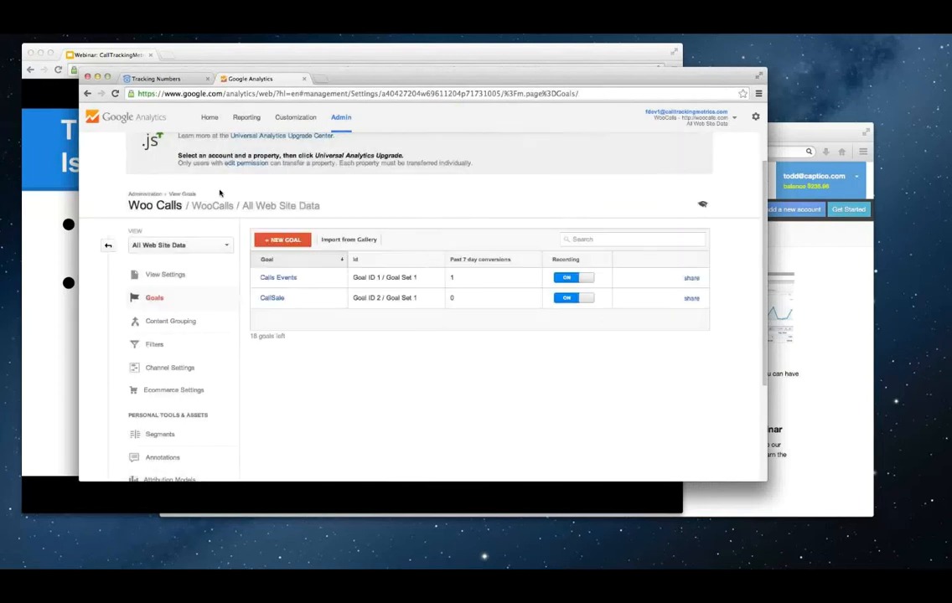
Check the filters of the All Web Site Data view and return to the troubleshooting slide
{"action": "left_click", "coordinate": [155, 194]}
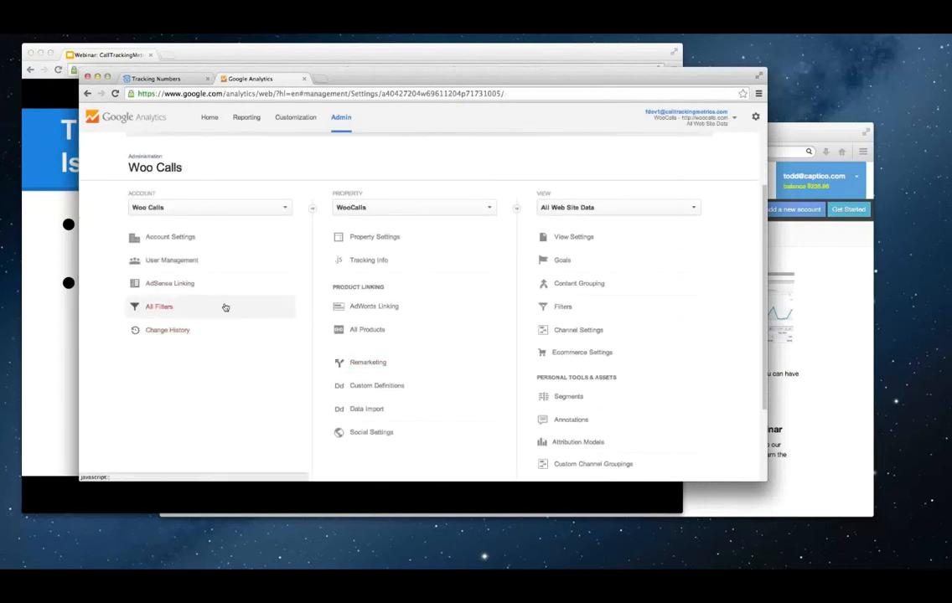
{"action": "left_click", "coordinate": [560, 308]}
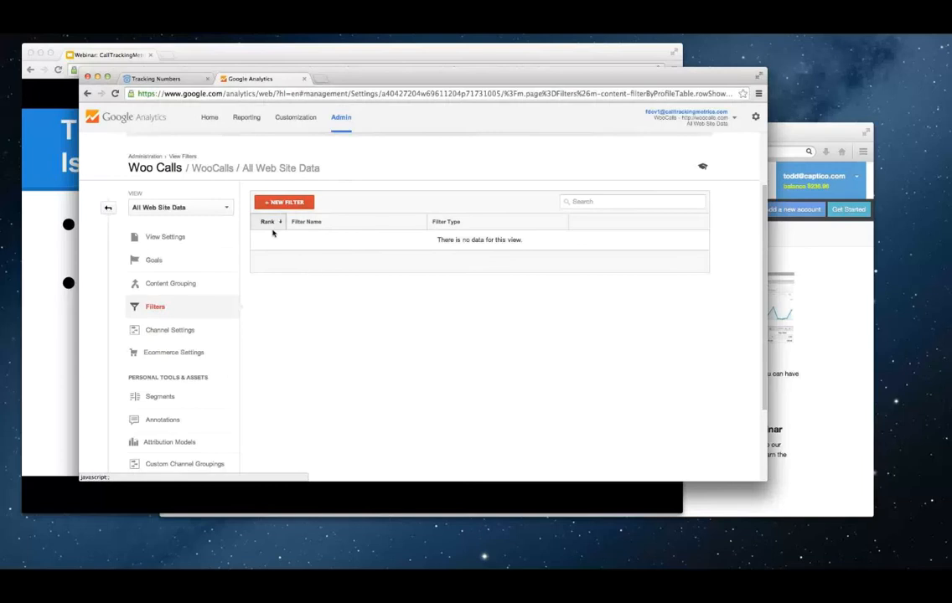
{"action": "left_click", "coordinate": [155, 306]}
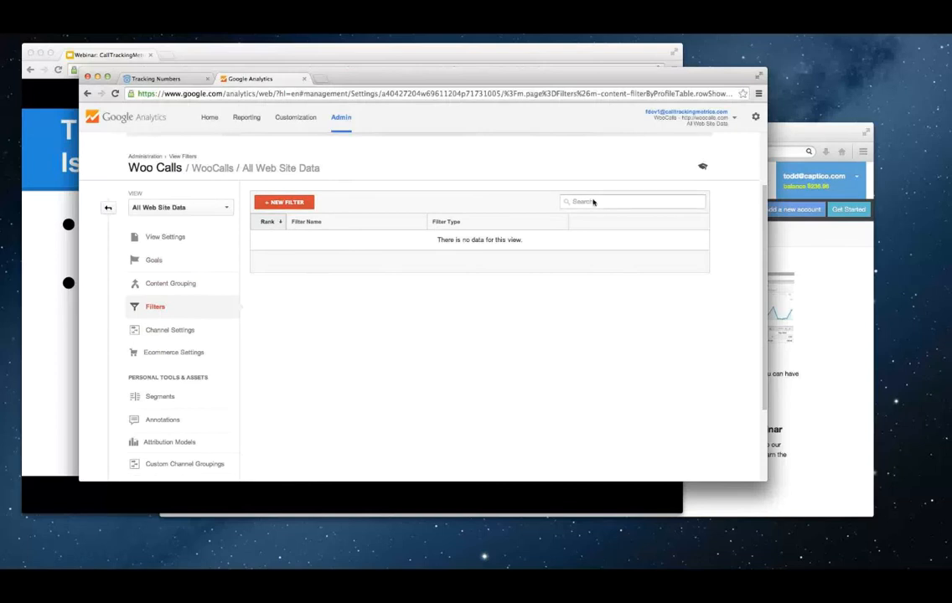
{"action": "left_click", "coordinate": [62, 327]}
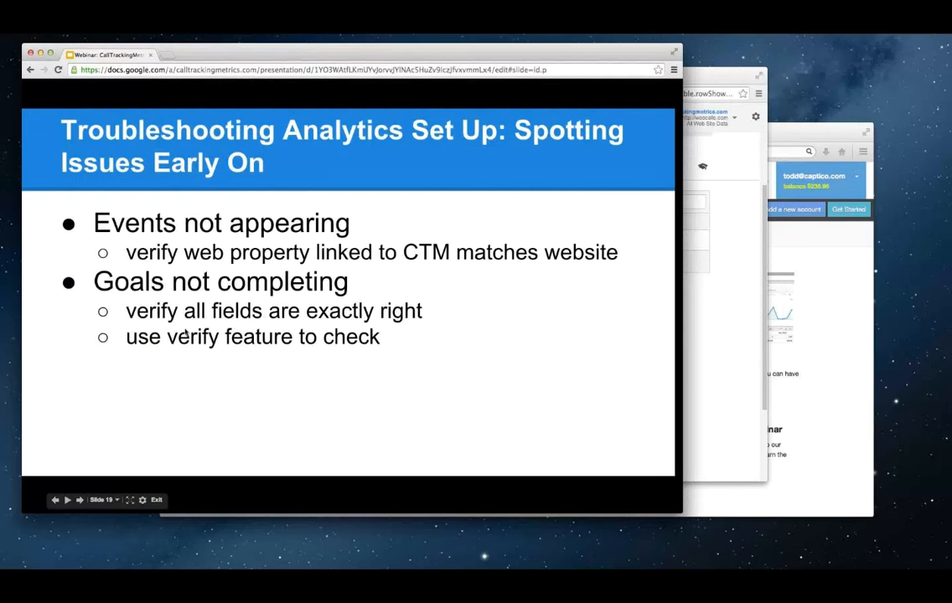
Reopen the Calls Events goal in Google Analytics and re-enter the capital C of its category condition, Calls
{"action": "left_click", "coordinate": [735, 249]}
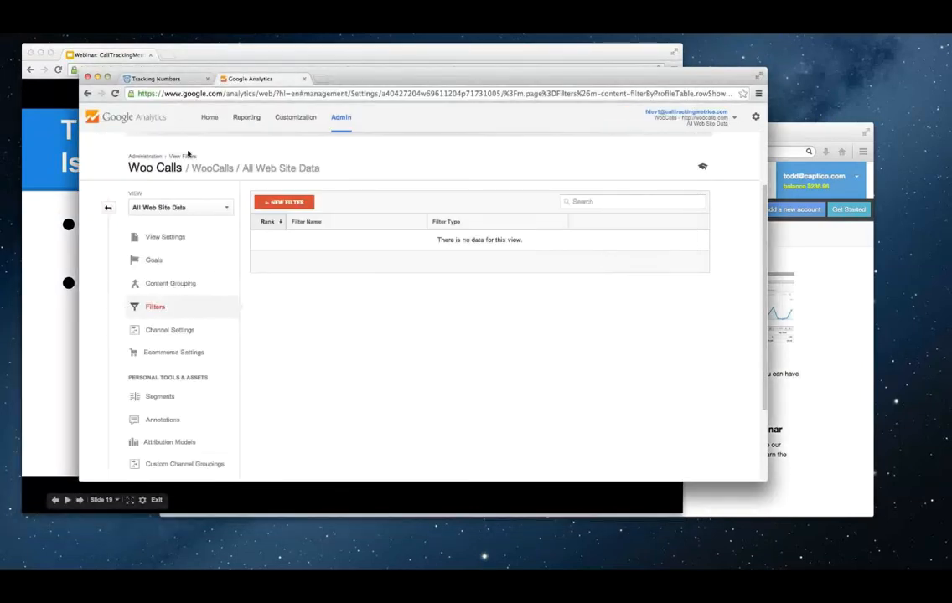
{"action": "left_click", "coordinate": [154, 261]}
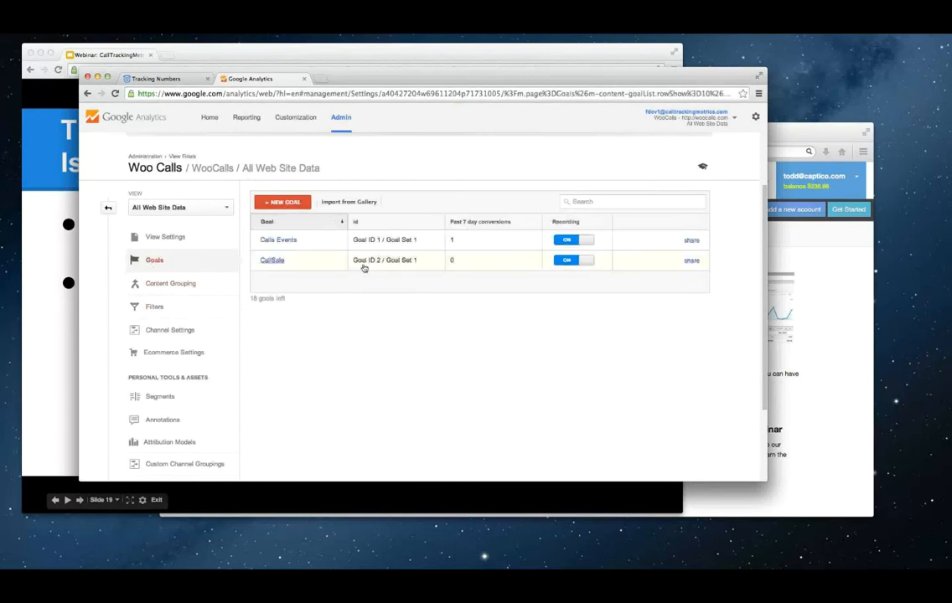
{"action": "left_click", "coordinate": [284, 240]}
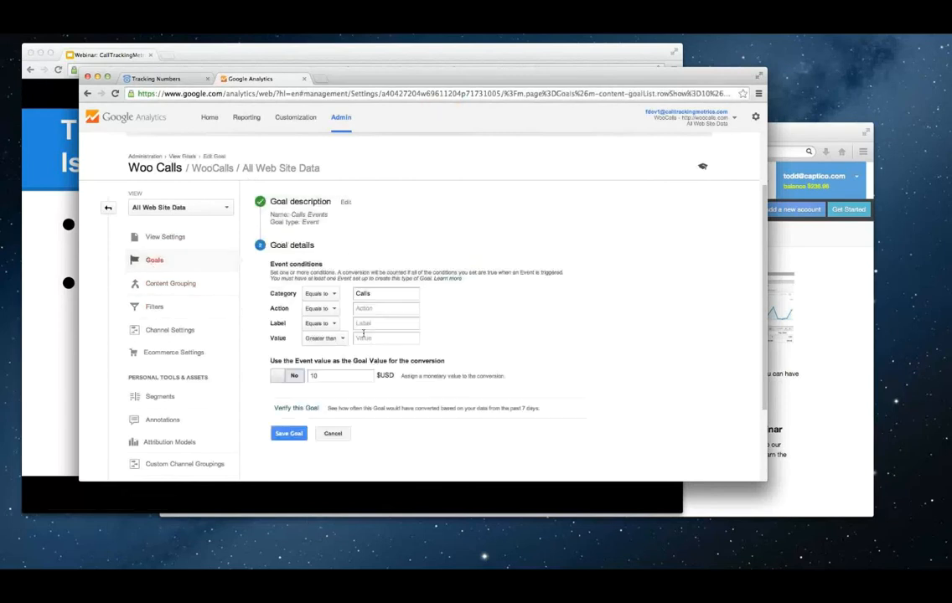
{"action": "left_click", "coordinate": [371, 295]}
{"action": "left_click", "coordinate": [384, 256]}
{"action": "left_click", "coordinate": [355, 294]}
{"action": "key", "text": "Delete"}
{"action": "type", "text": "C"}
Set the goal's label condition to match the regular expression first-call
{"action": "left_click", "coordinate": [386, 323]}
{"action": "type", "text": "first-call"}
{"action": "left_click", "coordinate": [320, 324]}
{"action": "left_click", "coordinate": [339, 366]}
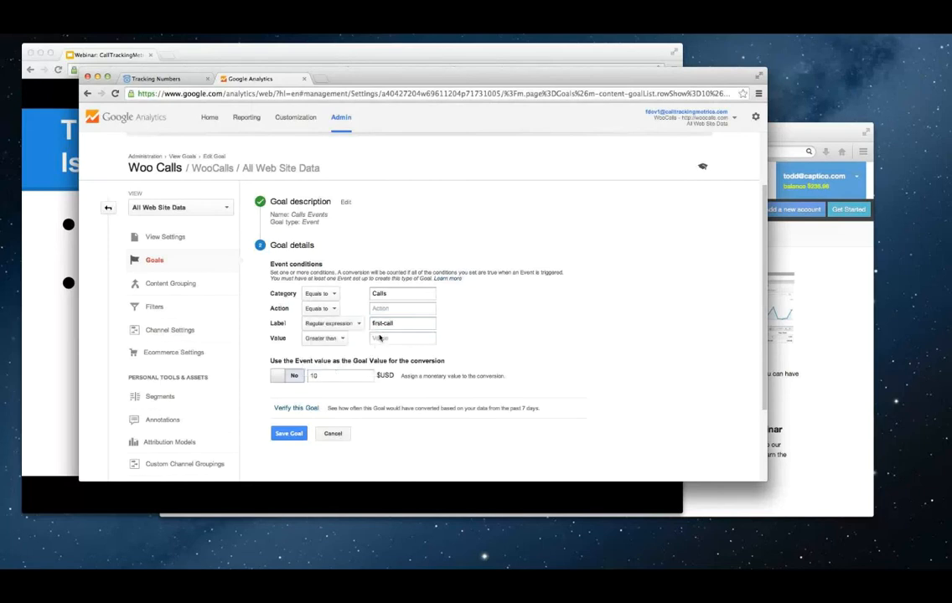
{"action": "left_click", "coordinate": [405, 323]}
{"action": "left_click", "coordinate": [351, 323]}
{"action": "left_click", "coordinate": [354, 326]}
Verify the Calls Events goal against the past 7 days of data and highlight its conversion rate
{"action": "left_click", "coordinate": [285, 411]}
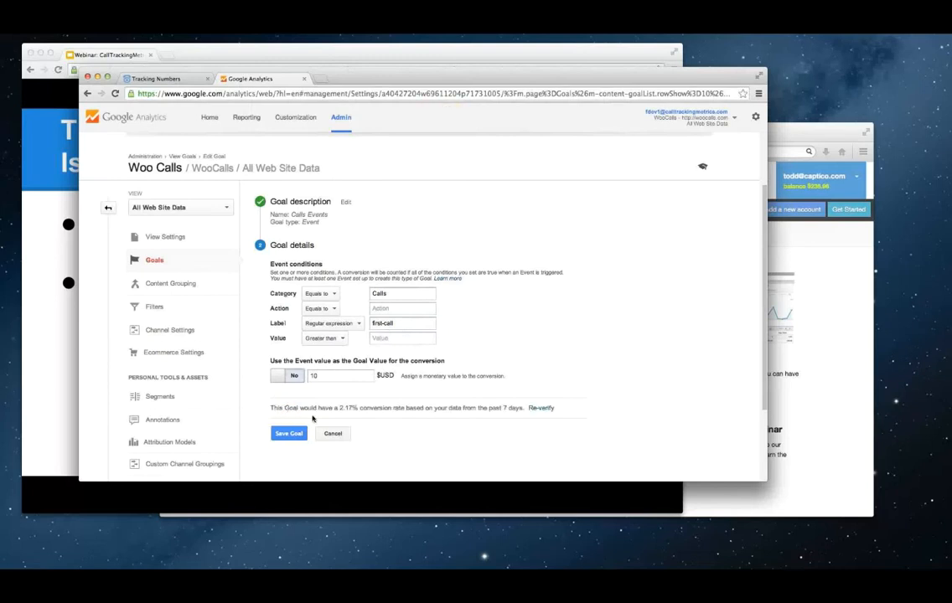
{"action": "left_click_drag", "start_coordinate": [340, 408], "coordinate": [375, 408]}
{"action": "left_click", "coordinate": [408, 410]}
Clear the first-call label condition and verify the goal again
{"action": "left_click_drag", "start_coordinate": [406, 325], "coordinate": [372, 323]}
{"action": "key", "text": "BackSpace"}
{"action": "left_click", "coordinate": [537, 409]}
{"action": "left_click", "coordinate": [543, 408]}
Switch to the webinar presentation and advance past the Part III title to the Checklist to Start slide
{"action": "left_click", "coordinate": [47, 290]}
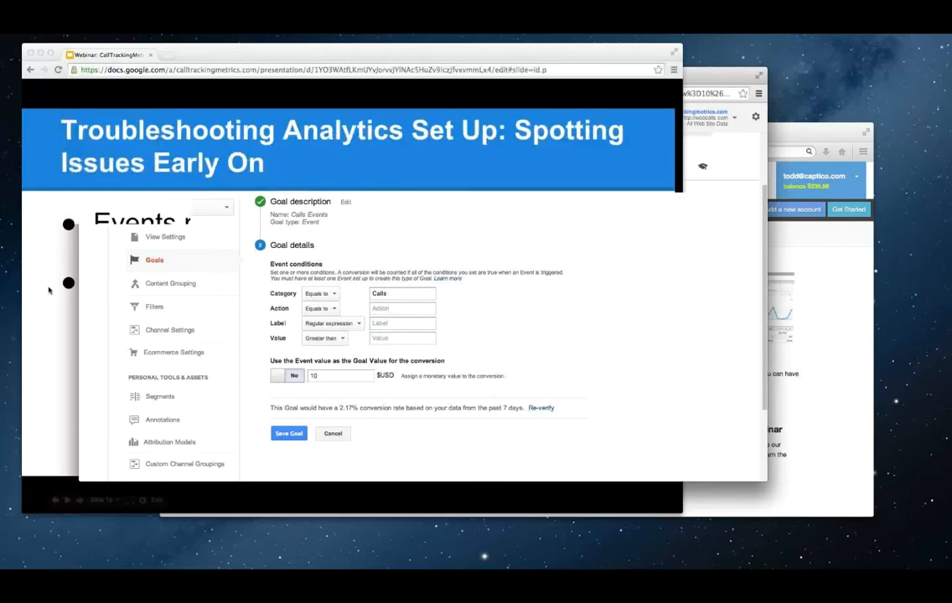
{"action": "left_click", "coordinate": [49, 290]}
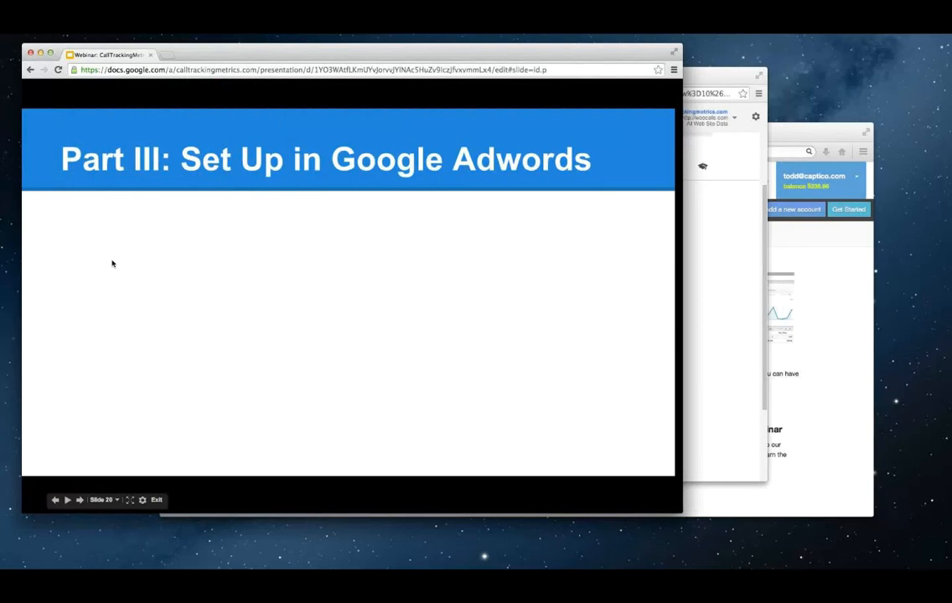
{"action": "left_click", "coordinate": [163, 267]}
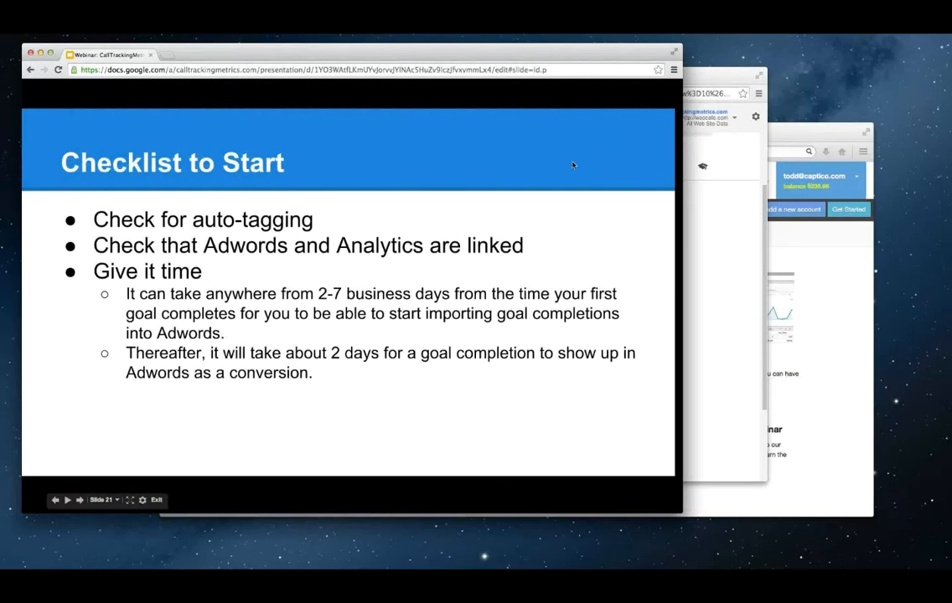
Check the auto-tagging setting in the AdWords account preferences, reaching them from the Campaigns page, and return to the checklist slide
{"action": "key", "text": "super+Tab"}
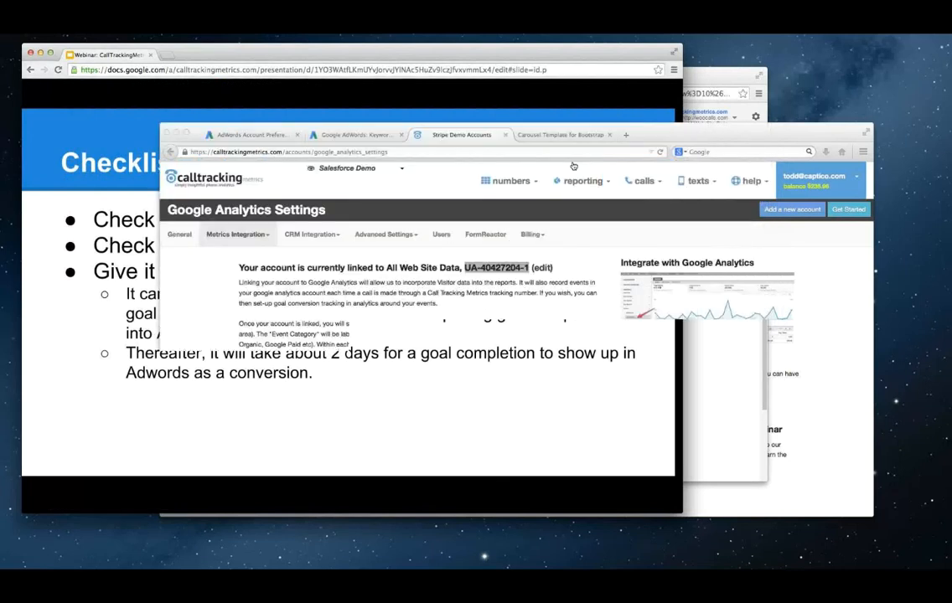
{"action": "left_click", "coordinate": [266, 136]}
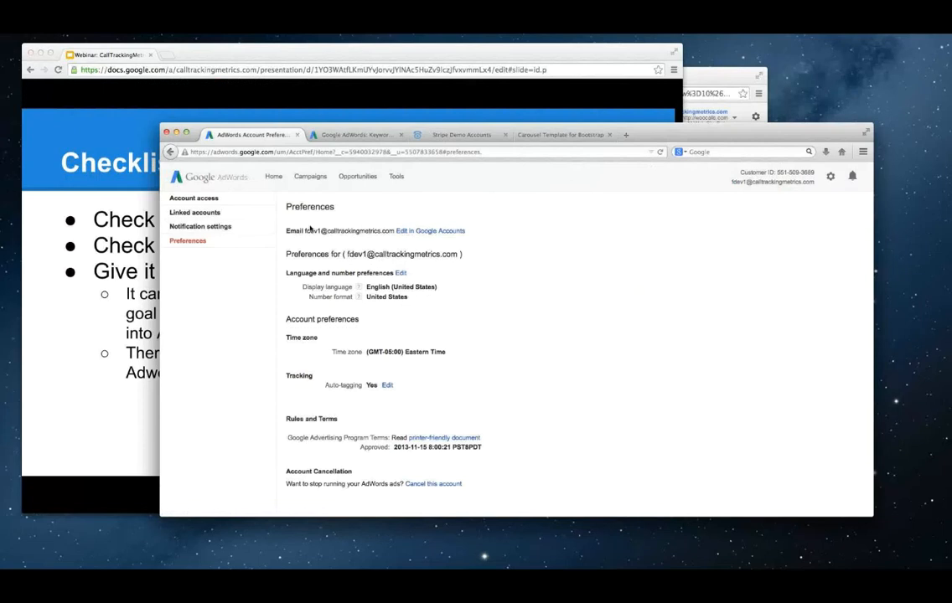
{"action": "left_click", "coordinate": [306, 186]}
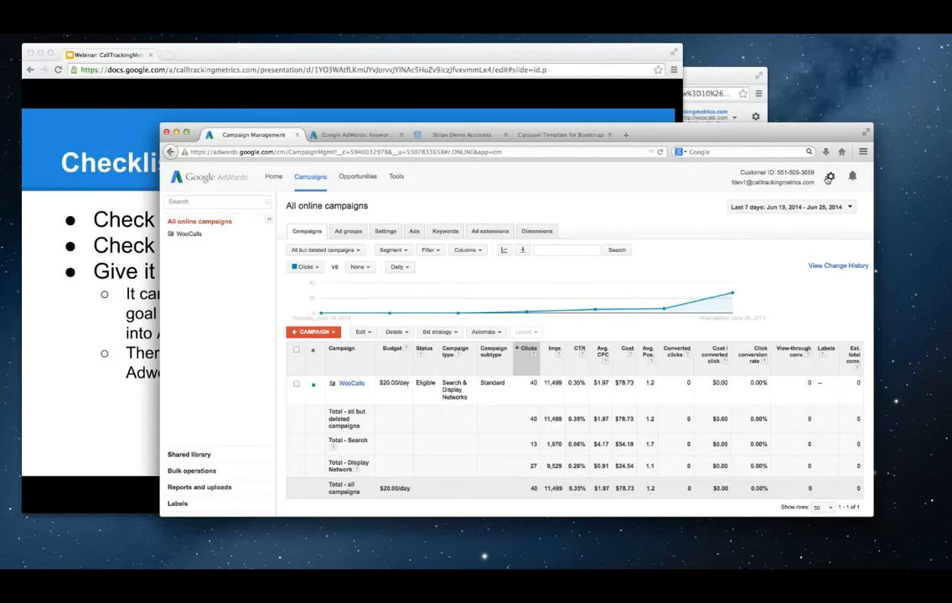
{"action": "left_click", "coordinate": [830, 176]}
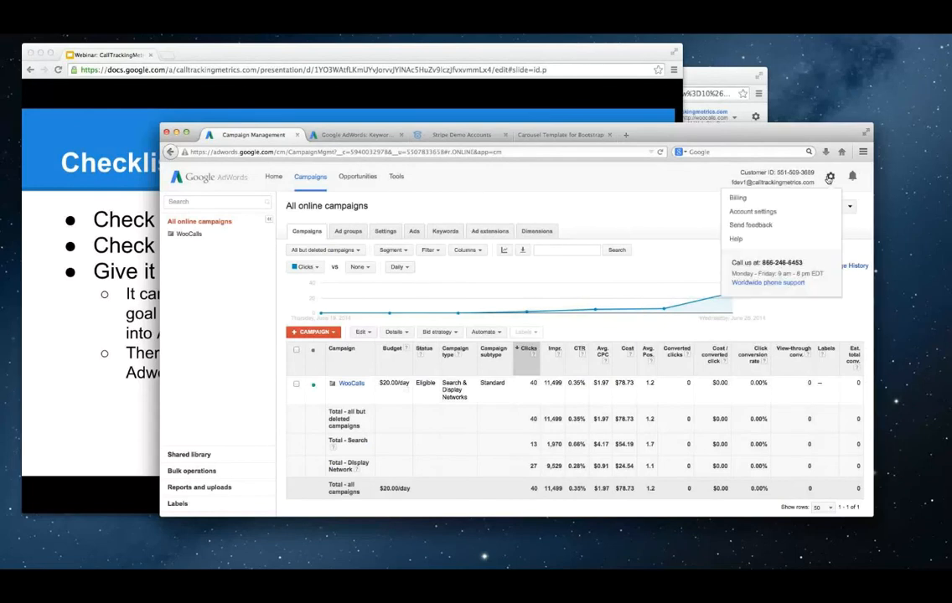
{"action": "left_click", "coordinate": [753, 211]}
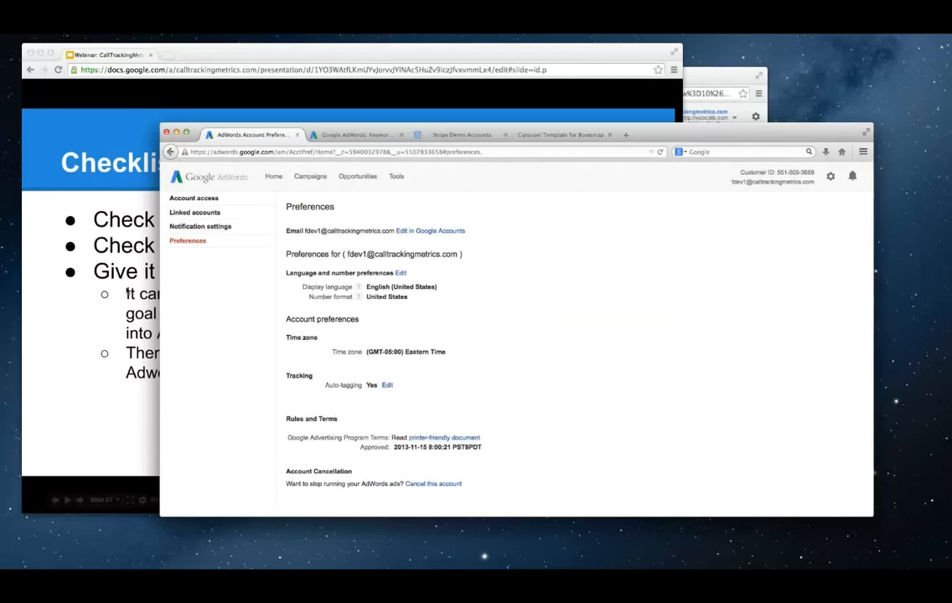
{"action": "left_click", "coordinate": [94, 290]}
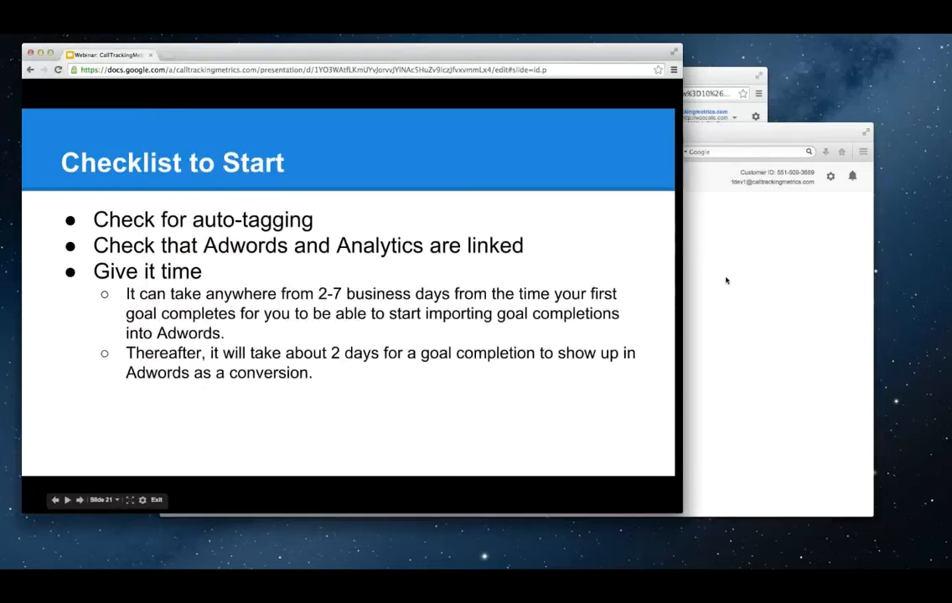
Open Google Analytics from within AdWords, highlight the WooCalls web property ID, close the page and return to the checklist slide
{"action": "left_click", "coordinate": [801, 246]}
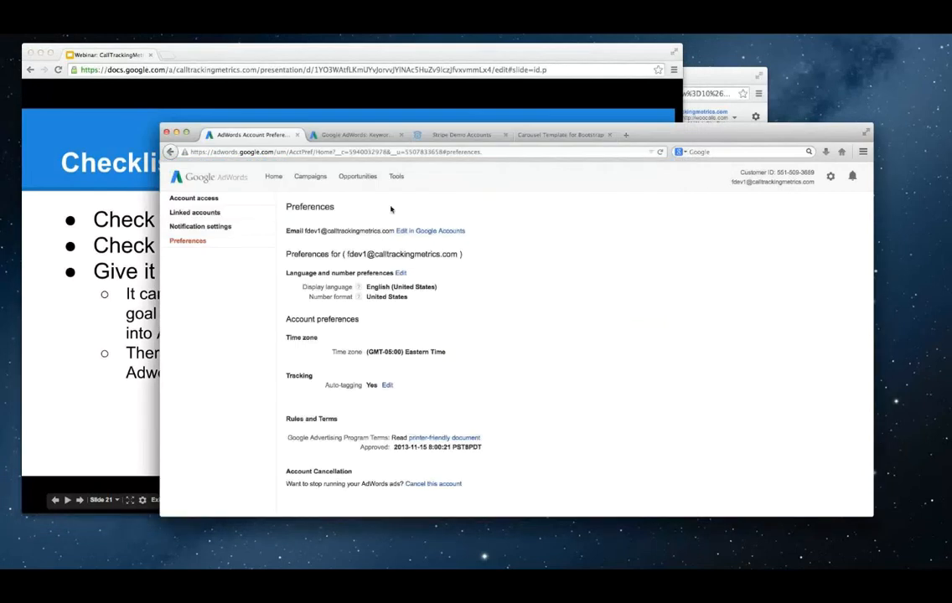
{"action": "left_click", "coordinate": [396, 177]}
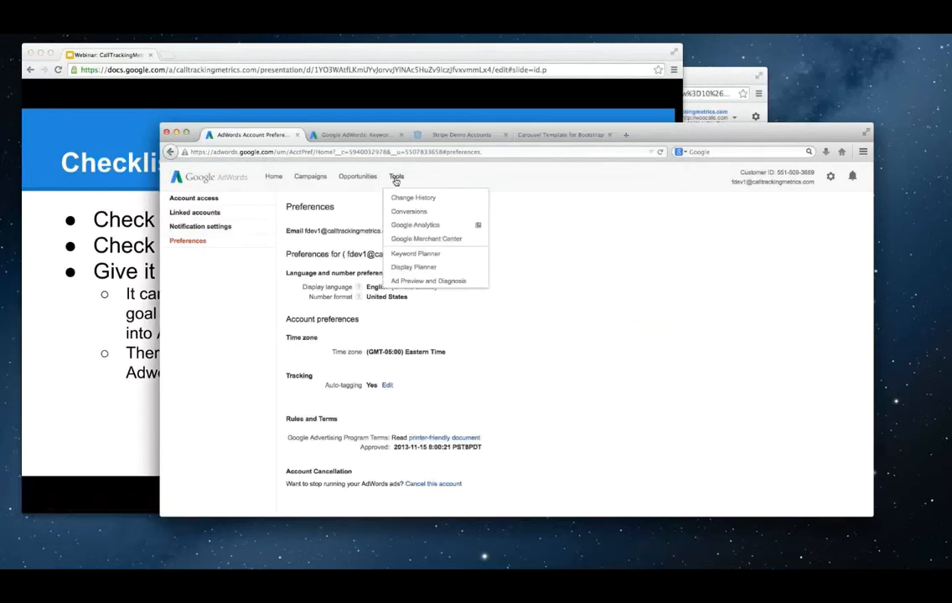
{"action": "left_click", "coordinate": [398, 226]}
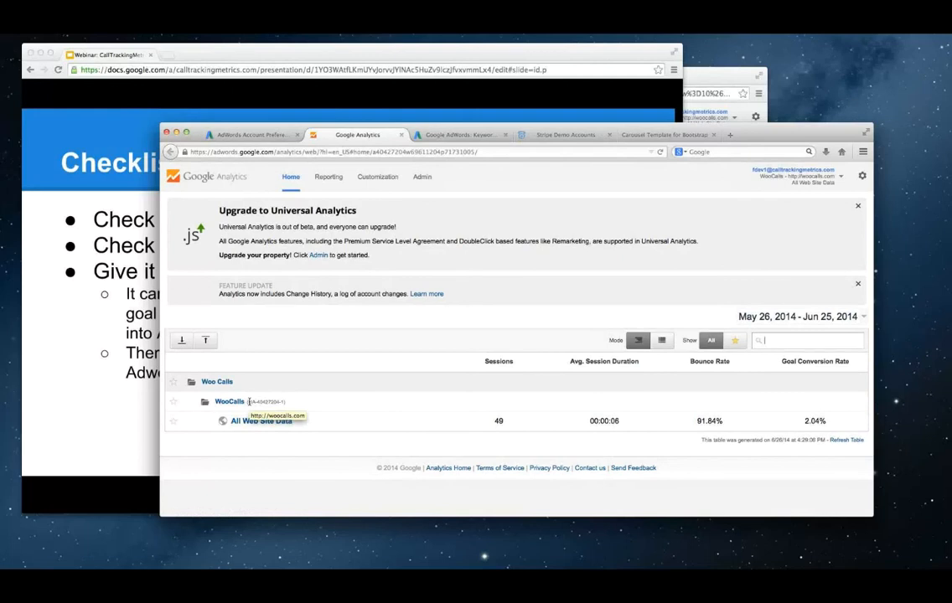
{"action": "left_click_drag", "start_coordinate": [249, 402], "coordinate": [283, 401]}
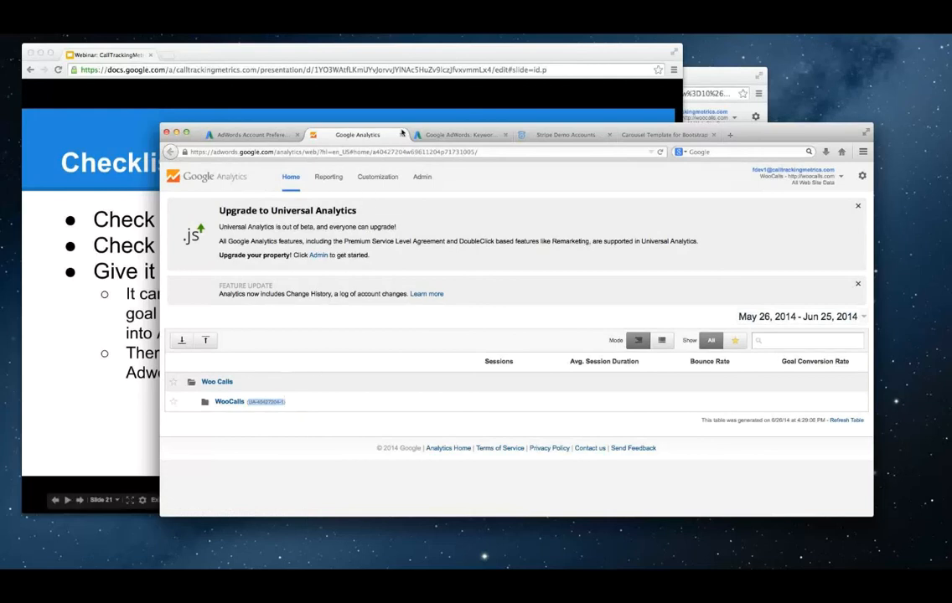
{"action": "left_click", "coordinate": [400, 135]}
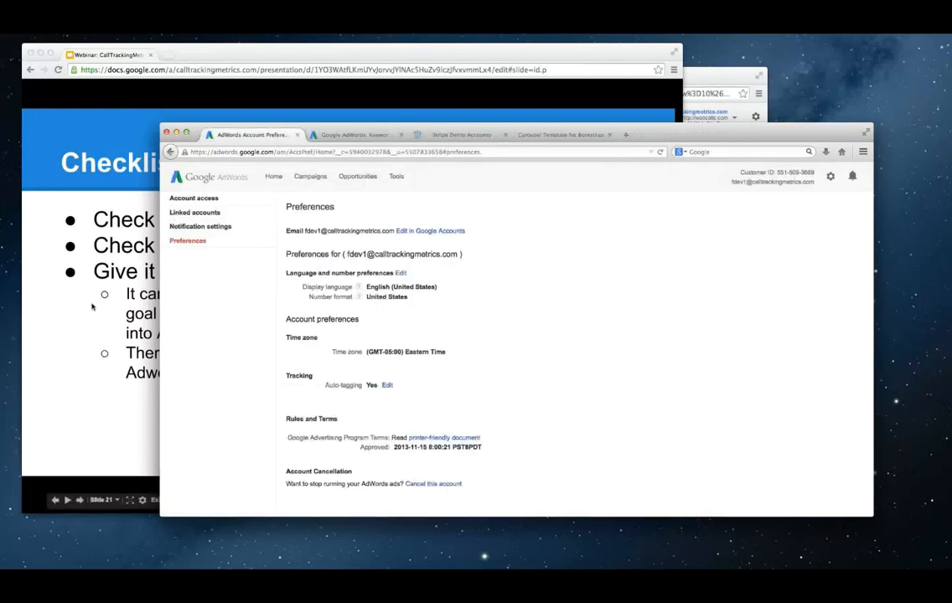
{"action": "left_click", "coordinate": [94, 303]}
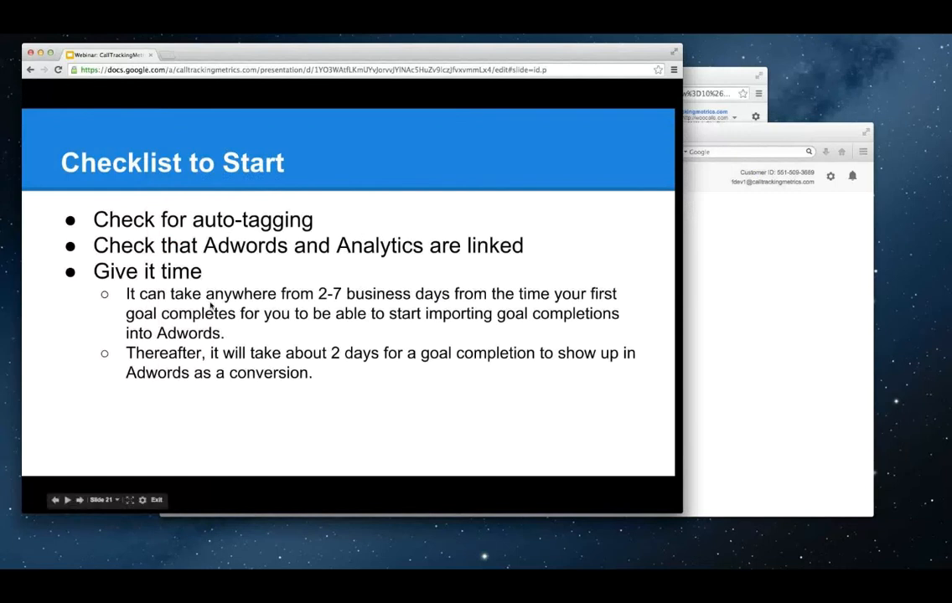
Open AdWords conversion tracking and examine the tracking status of the imported Calls Events conversion
{"action": "left_click", "coordinate": [730, 237]}
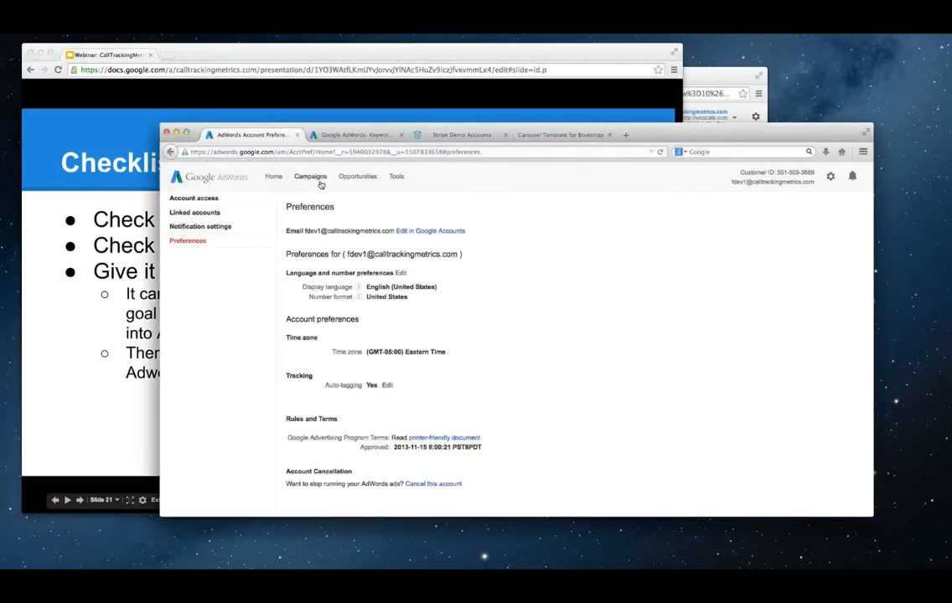
{"action": "left_click", "coordinate": [397, 177]}
{"action": "left_click", "coordinate": [400, 214]}
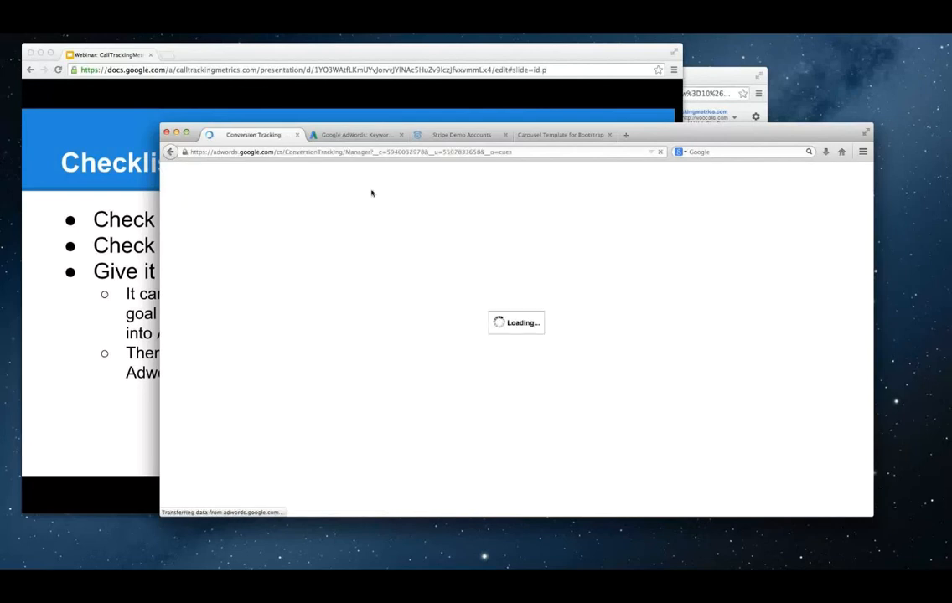
{"action": "left_click", "coordinate": [116, 293]}
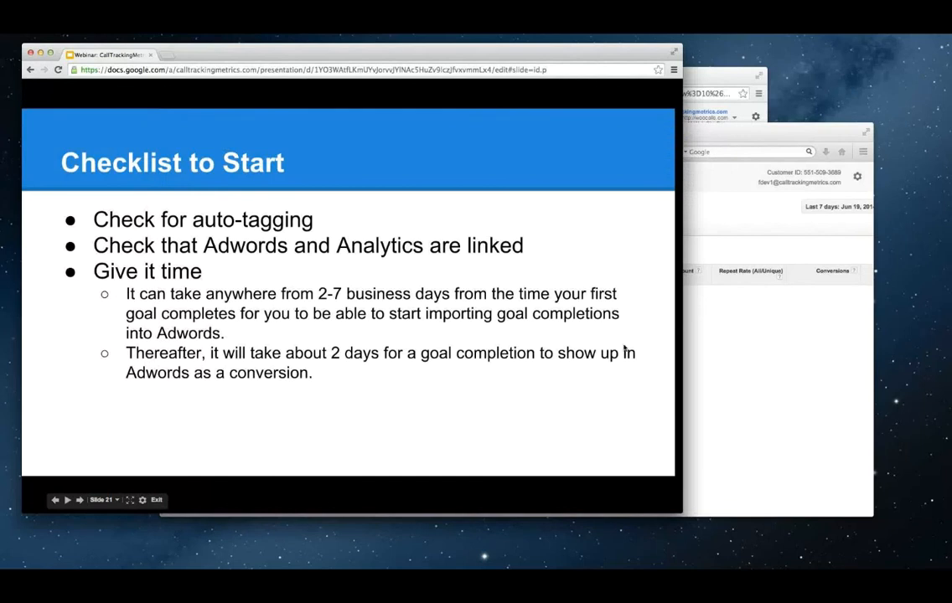
{"action": "left_click", "coordinate": [754, 258]}
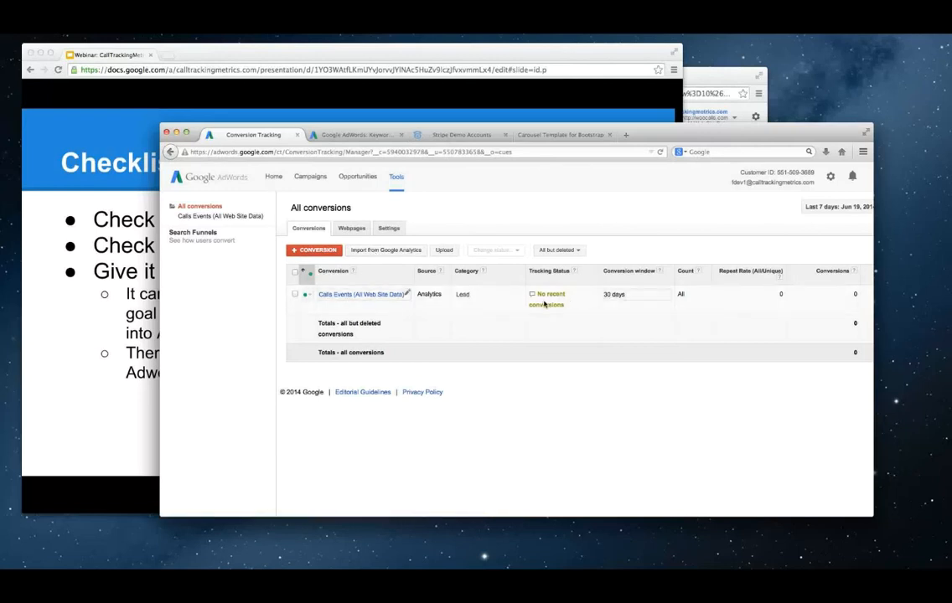
{"action": "mouse_move", "coordinate": [533, 296]}
Switch to Google Analytics and examine the goal completions in the Goals Overview report under Conversions
{"action": "left_click", "coordinate": [718, 78]}
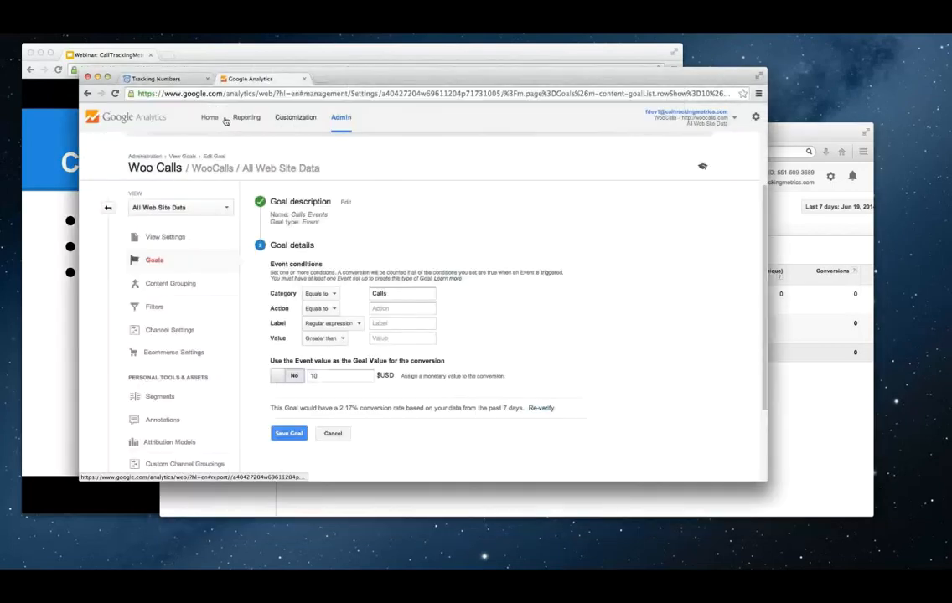
{"action": "left_click", "coordinate": [240, 118]}
{"action": "left_click", "coordinate": [548, 218]}
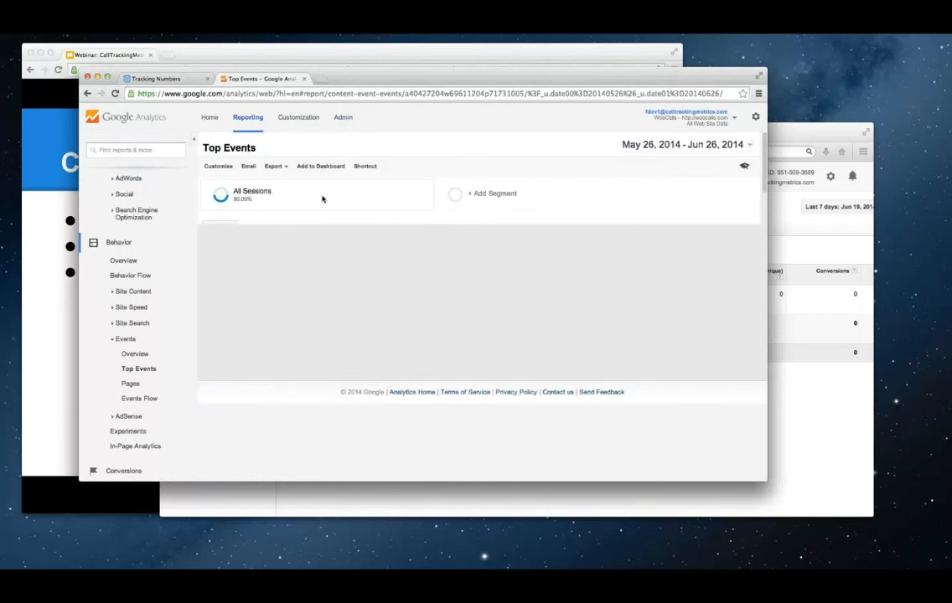
{"action": "scroll", "coordinate": [142, 335], "scroll_direction": "down", "scroll_amount": 5}
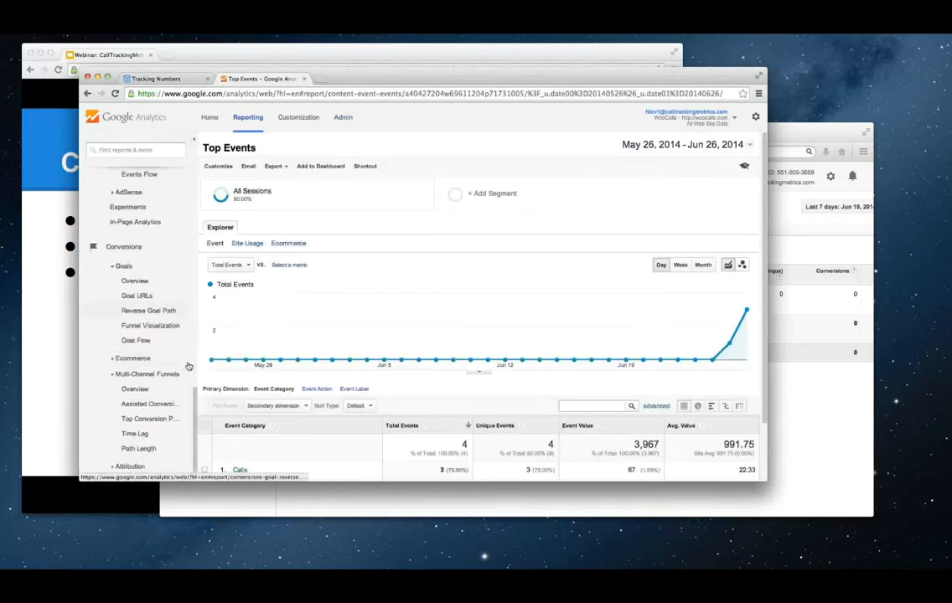
{"action": "left_click", "coordinate": [137, 281]}
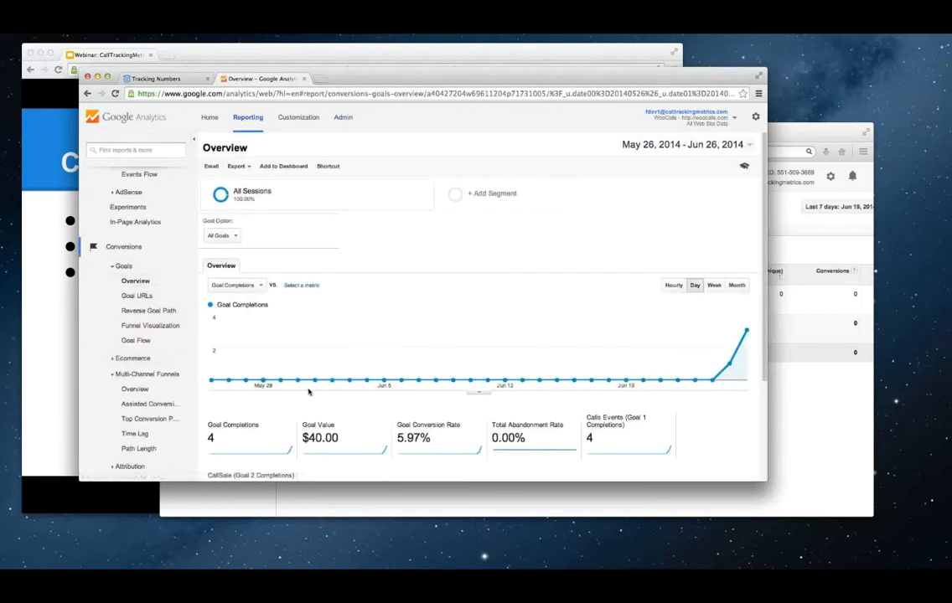
{"action": "scroll", "coordinate": [704, 332], "scroll_direction": "down", "scroll_amount": 2}
{"action": "mouse_move", "coordinate": [740, 289]}
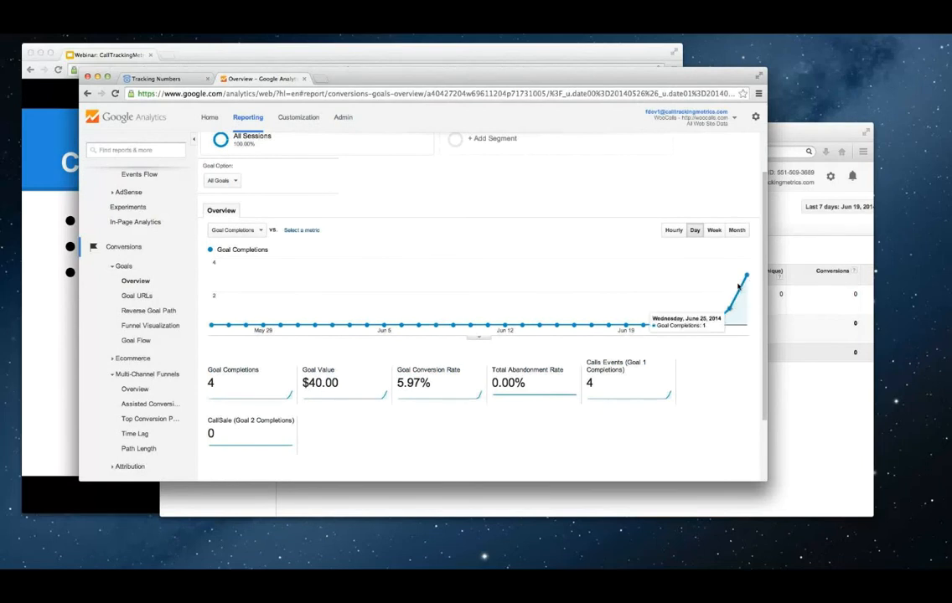
Switch to the AdWords conversions list, select the Calls Events conversion and clear the selection again
{"action": "left_click", "coordinate": [793, 132]}
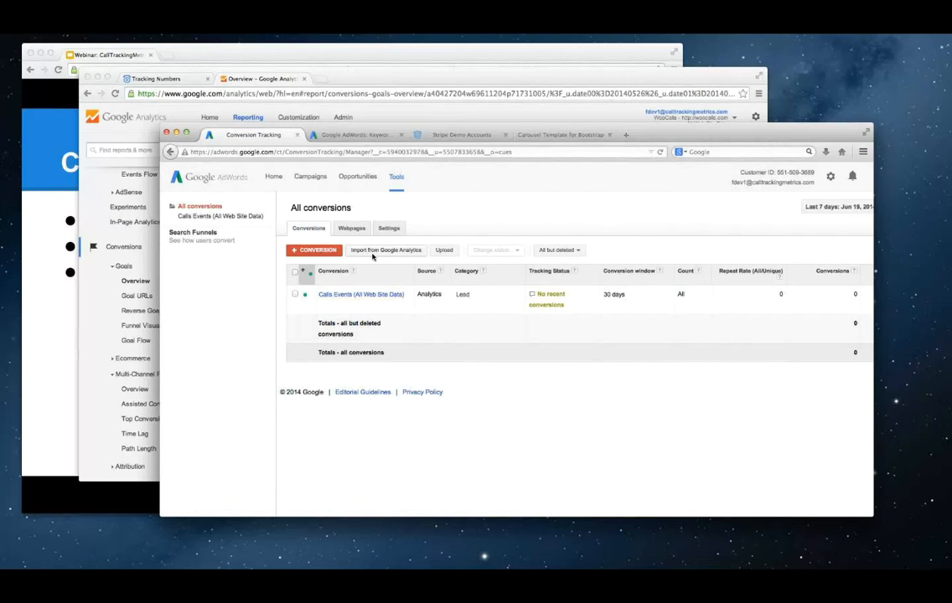
{"action": "left_click", "coordinate": [295, 294]}
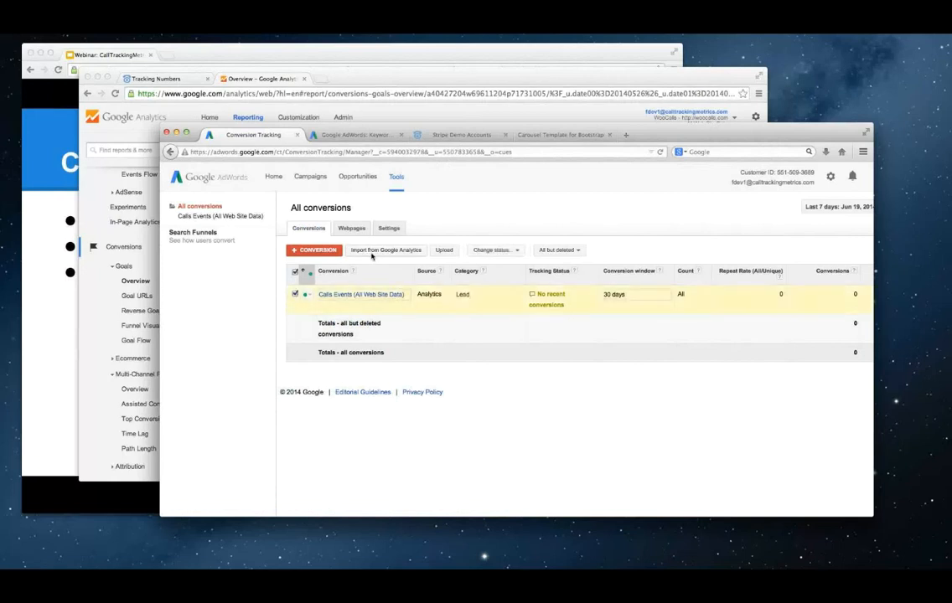
{"action": "left_click", "coordinate": [295, 294]}
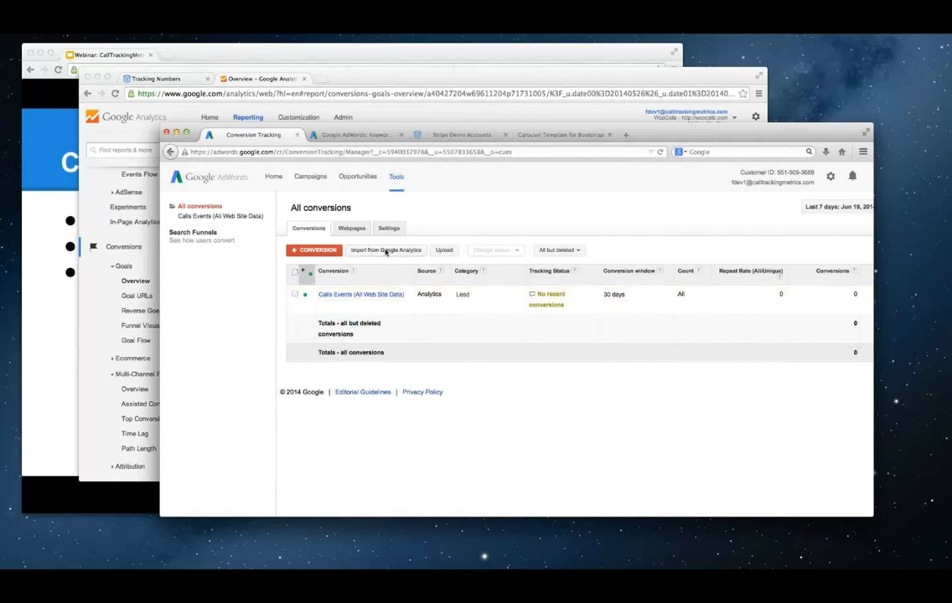
Return to the webinar presentation and advance to the Interpreting Conversions in Adwords slide
{"action": "left_click", "coordinate": [47, 297]}
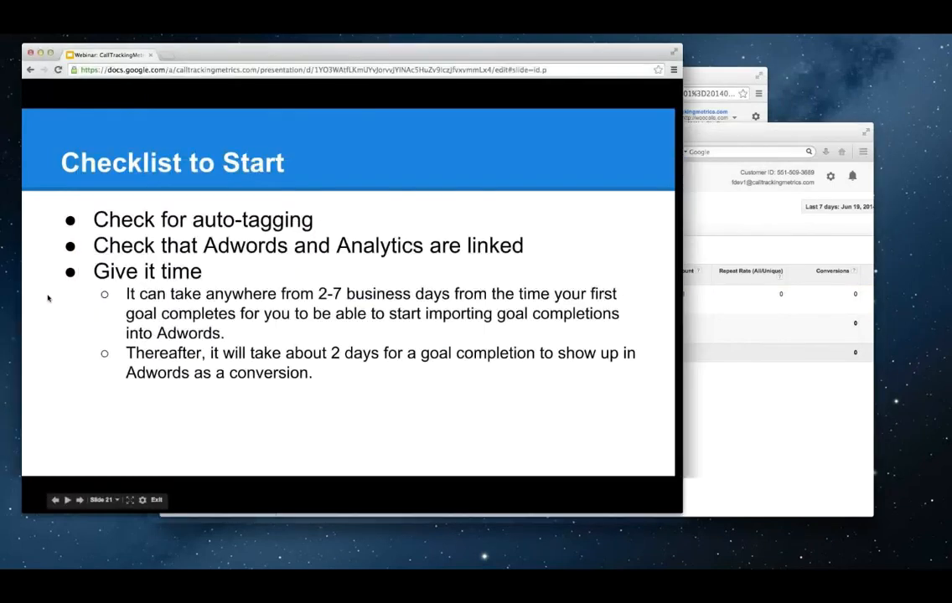
{"action": "left_click", "coordinate": [56, 299]}
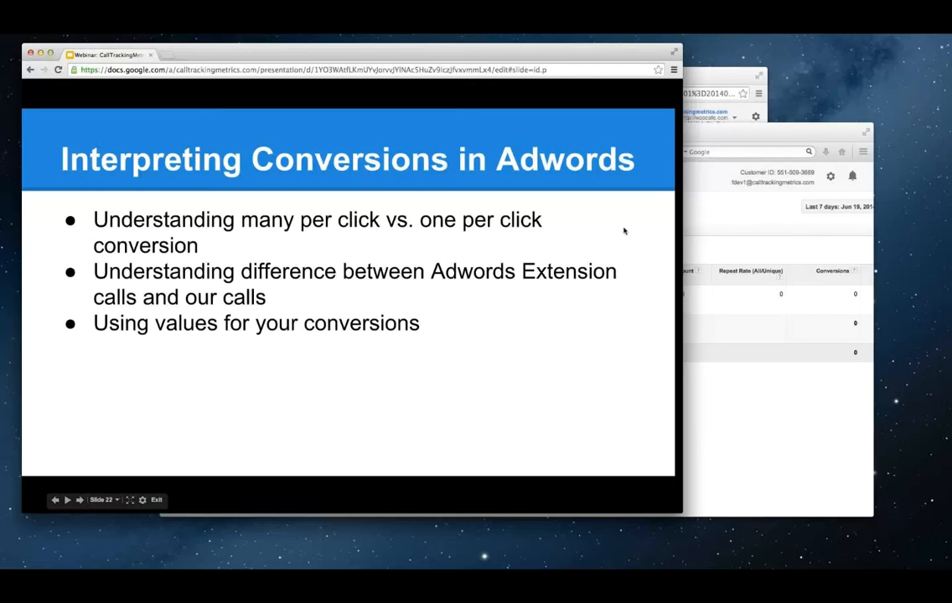
Examine the conversion columns for the WooCalls campaign on the AdWords Campaigns page and return to the webinar slide
{"action": "left_click", "coordinate": [758, 231]}
{"action": "left_click", "coordinate": [314, 184]}
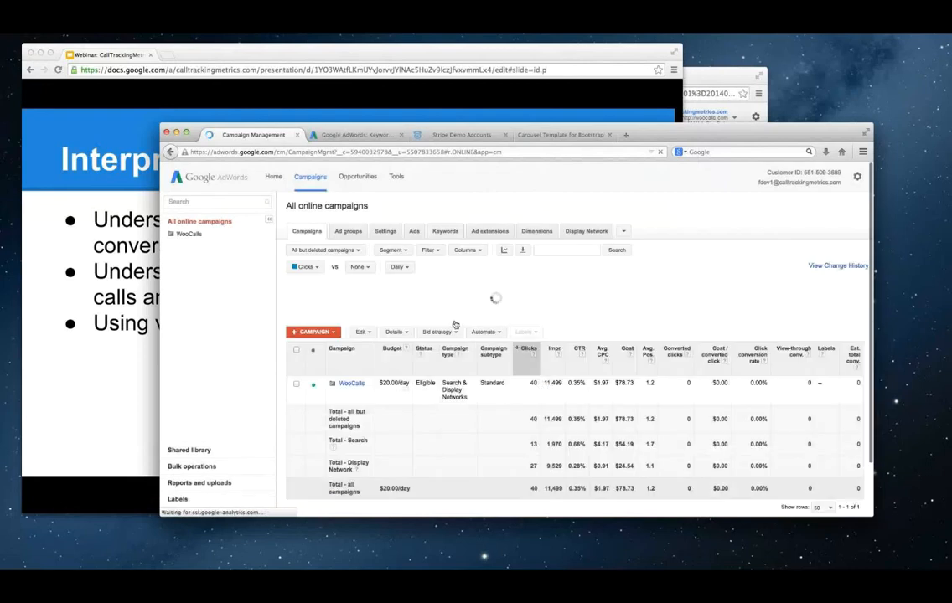
{"action": "scroll", "coordinate": [772, 320], "scroll_direction": "down", "scroll_amount": 2}
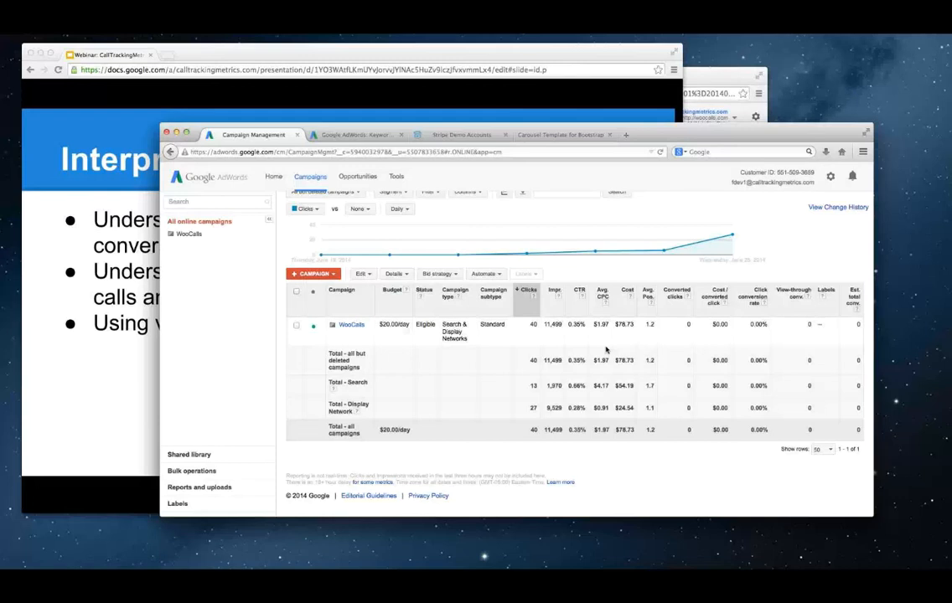
{"action": "left_click", "coordinate": [92, 444]}
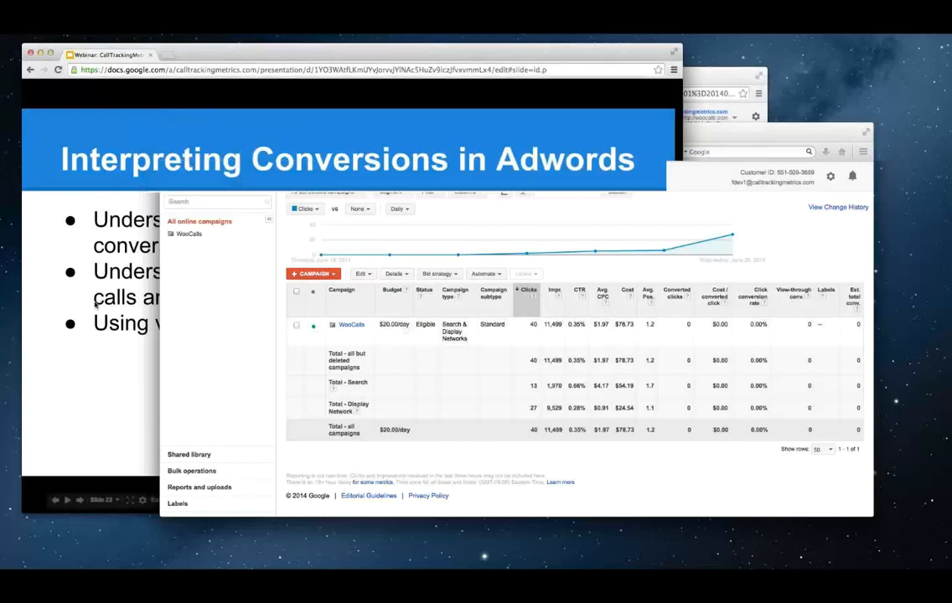
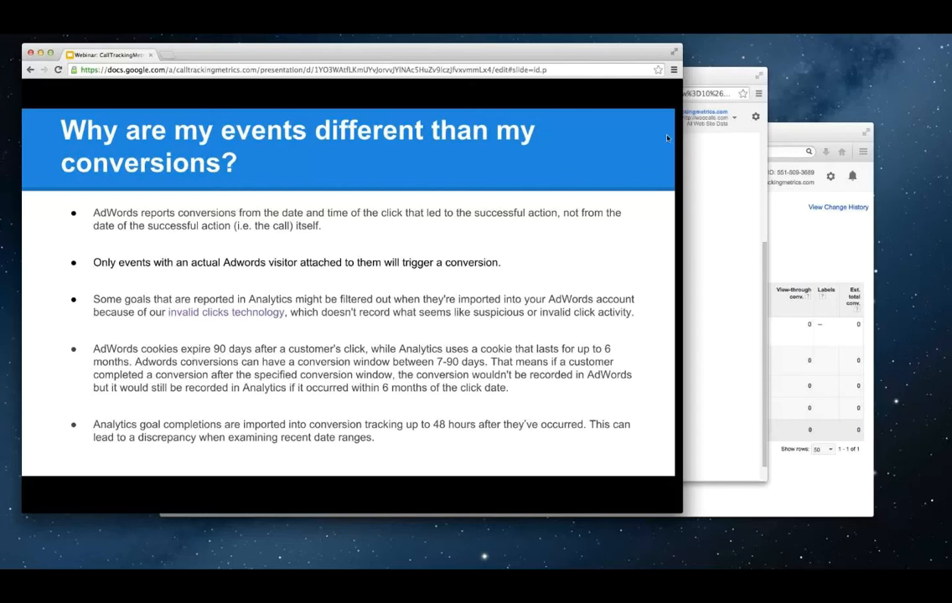
Switch to the CallTrackingMetrics account and open its Tracking Script settings
{"action": "left_click", "coordinate": [714, 88]}
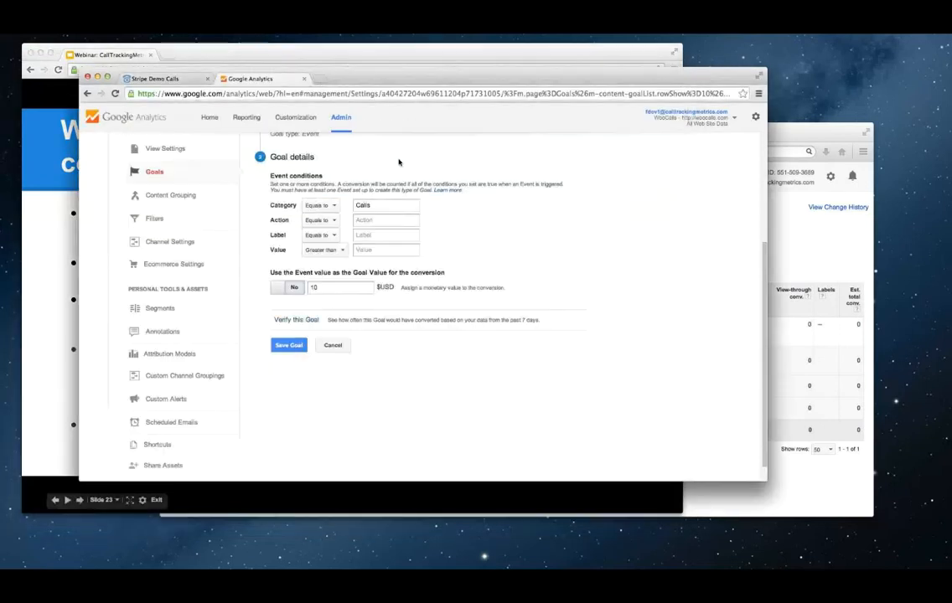
{"action": "left_click", "coordinate": [812, 135]}
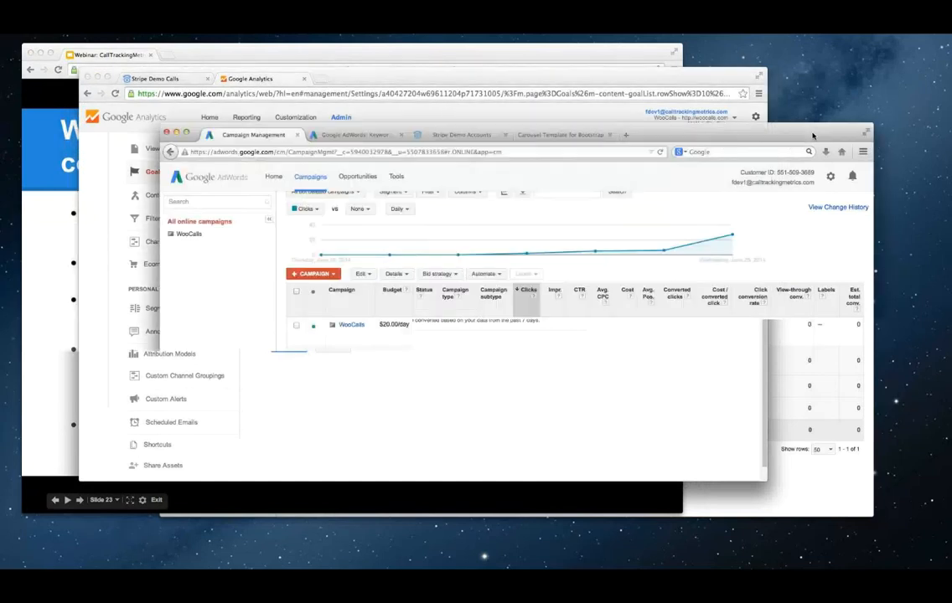
{"action": "left_click", "coordinate": [479, 136]}
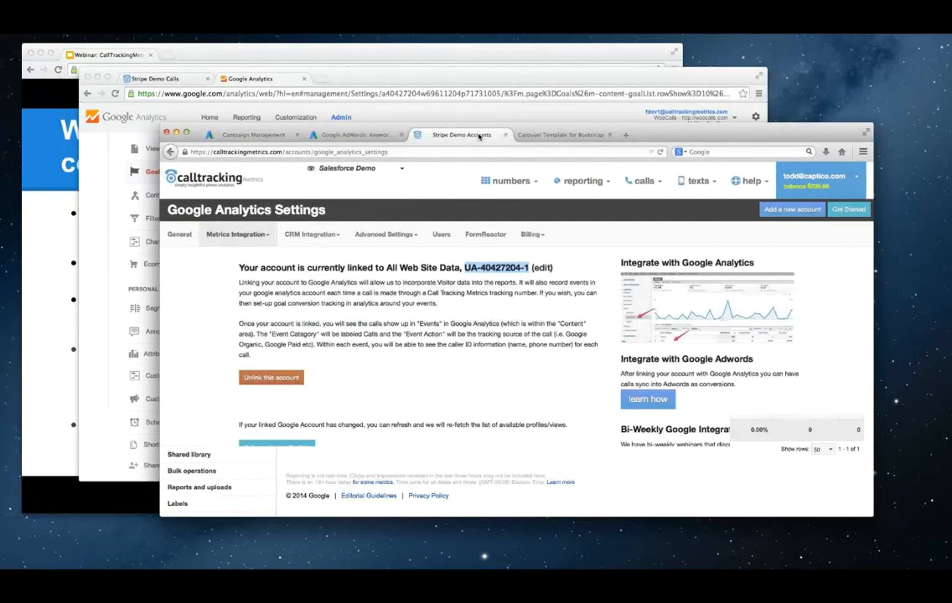
{"action": "left_click", "coordinate": [394, 237]}
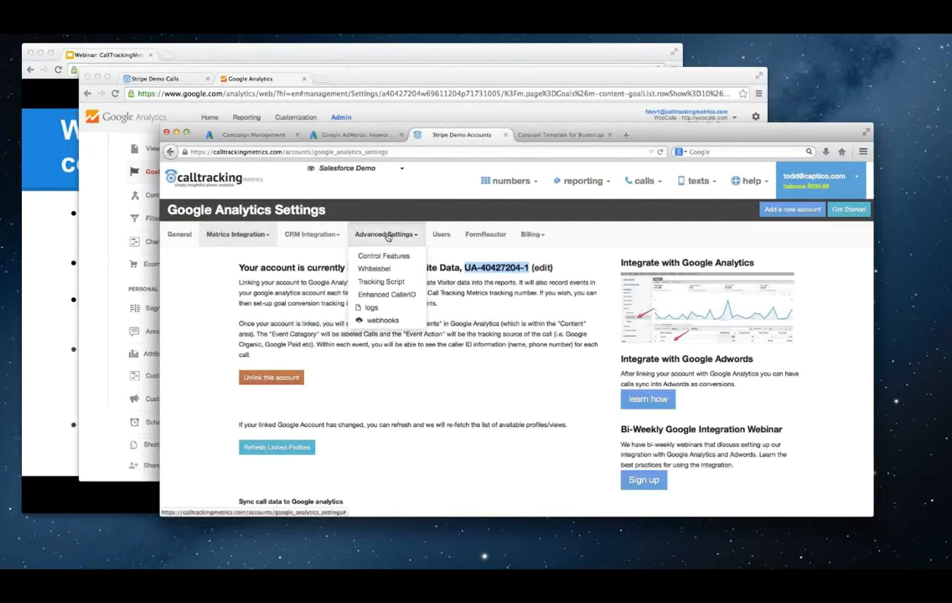
{"action": "left_click", "coordinate": [382, 282]}
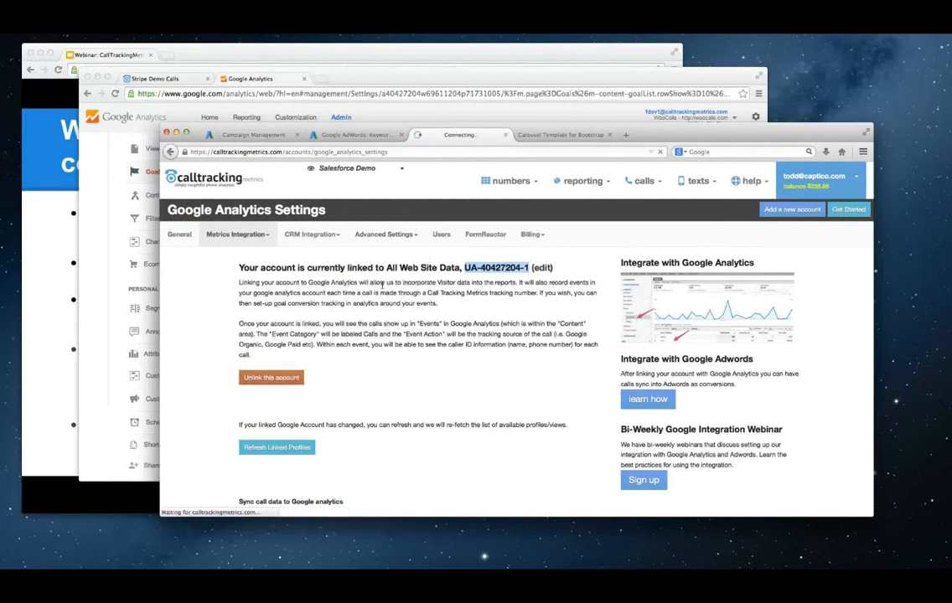
Highlight the cookie duration value and the note about setting it to 0 in the Cookie Settings
{"action": "double_click", "coordinate": [199, 322]}
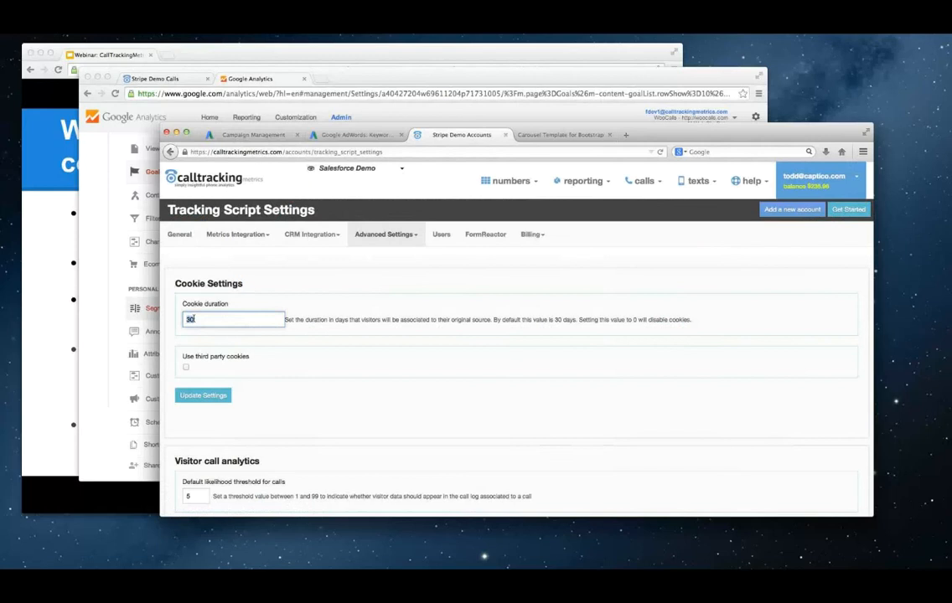
{"action": "left_click", "coordinate": [207, 317]}
{"action": "left_click_drag", "start_coordinate": [599, 319], "coordinate": [656, 320]}
{"action": "left_click", "coordinate": [656, 320]}
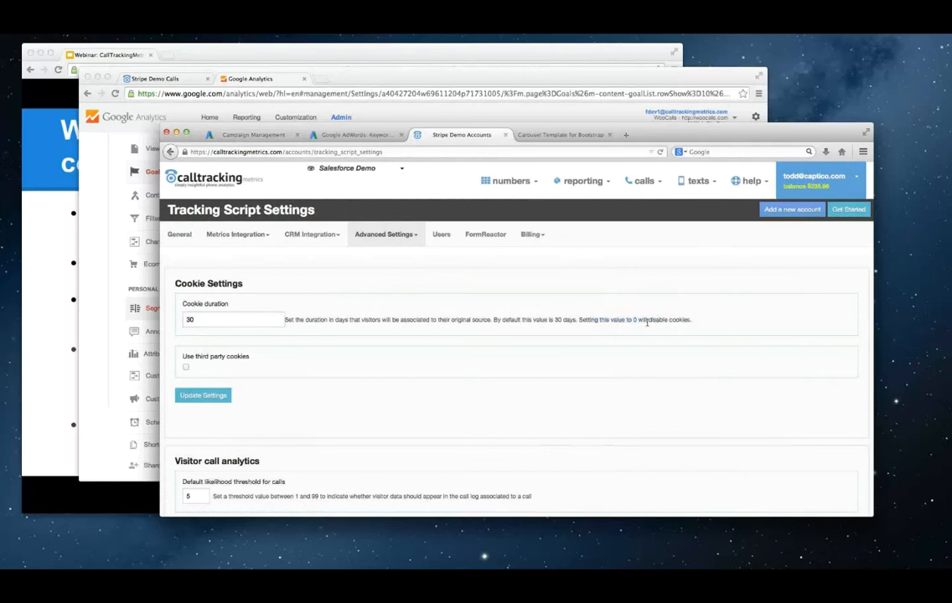
{"action": "left_click_drag", "start_coordinate": [635, 321], "coordinate": [647, 320]}
{"action": "left_click", "coordinate": [647, 320]}
Return to the webinar presentation and advance to the Questions? slide
{"action": "left_click", "coordinate": [47, 285]}
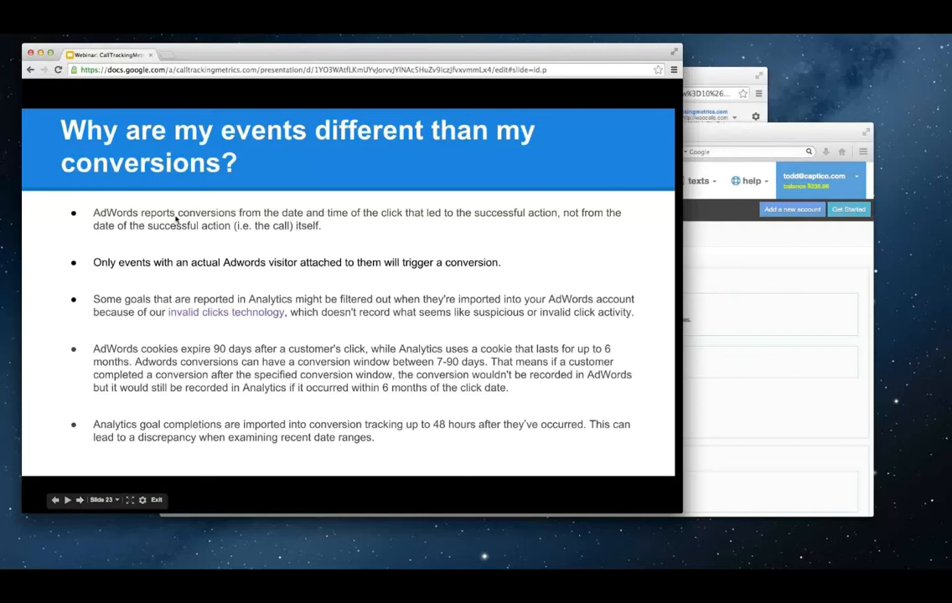
{"action": "left_click", "coordinate": [83, 499]}
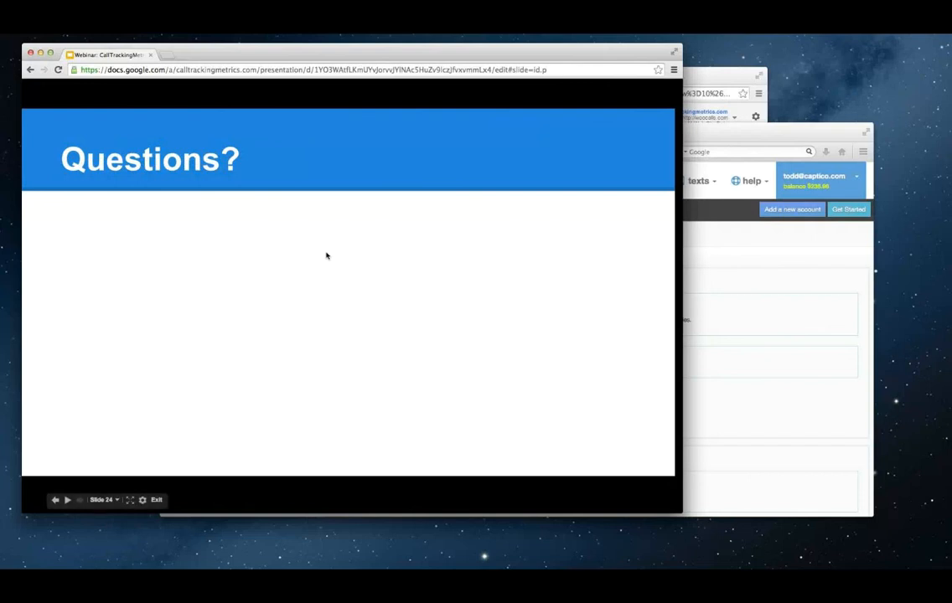
{"action": "left_click", "coordinate": [833, 64]}
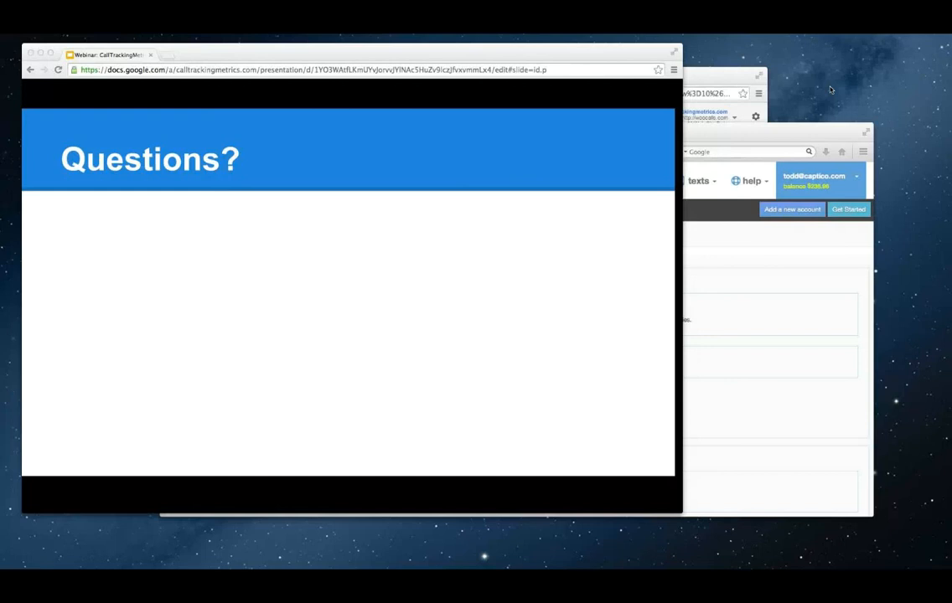
Bring up the CallTrackingMetrics call log in the other browser window
{"action": "left_click", "coordinate": [710, 139]}
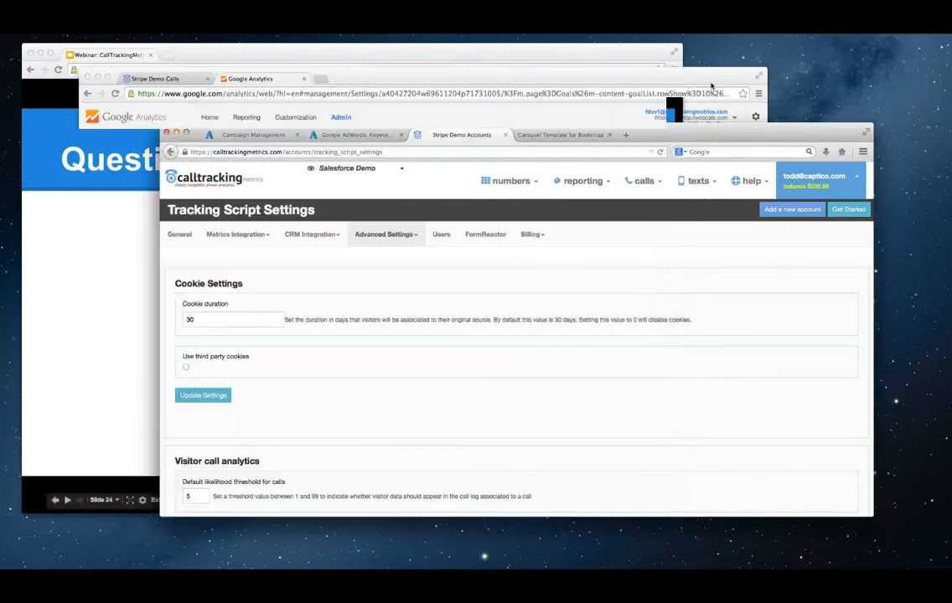
{"action": "left_click", "coordinate": [711, 85]}
{"action": "left_click", "coordinate": [155, 79]}
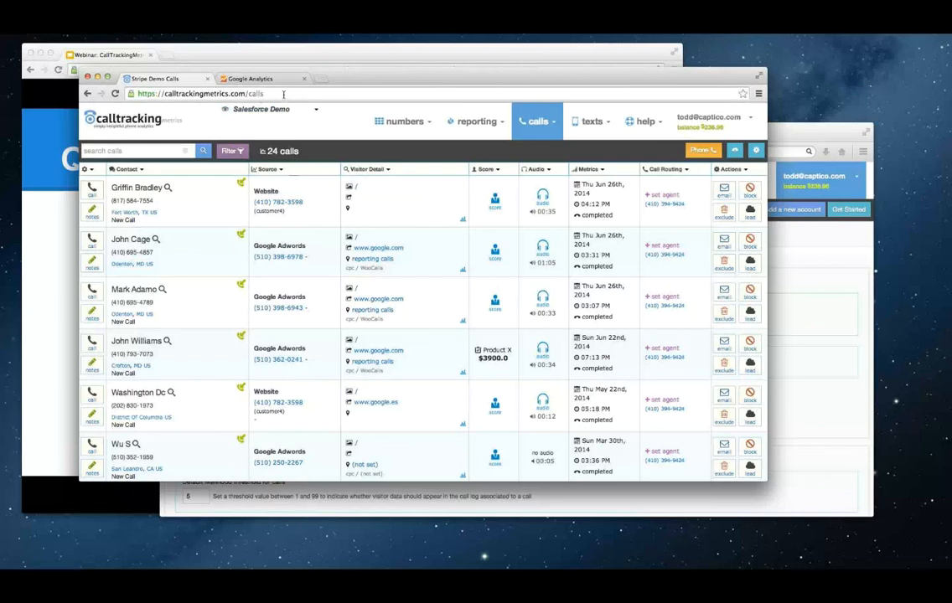
Search for "google url builder" in a new tab and open the form on the Analytics Help URL builder page
{"action": "key", "text": "ctrl+t"}
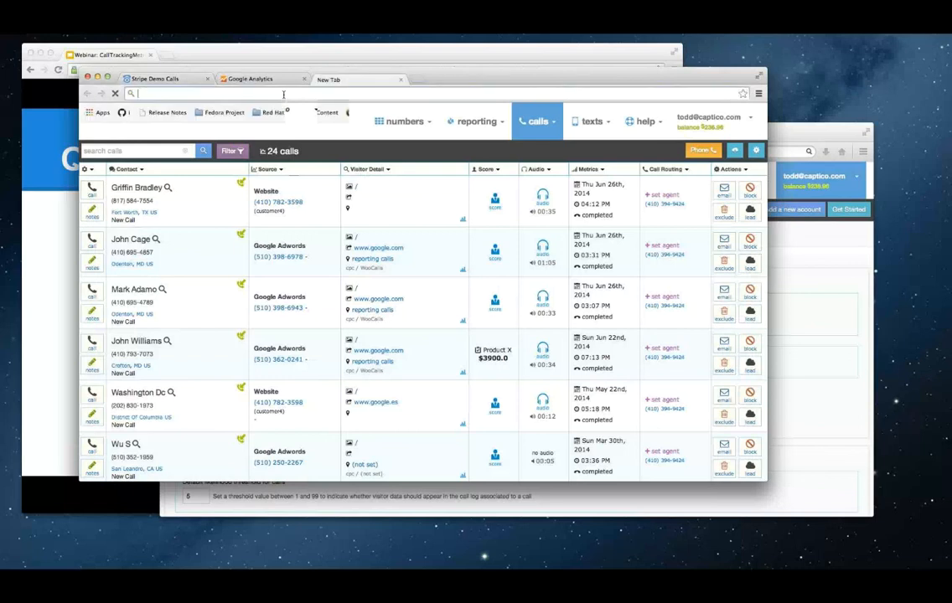
{"action": "type", "text": "google url builder"}
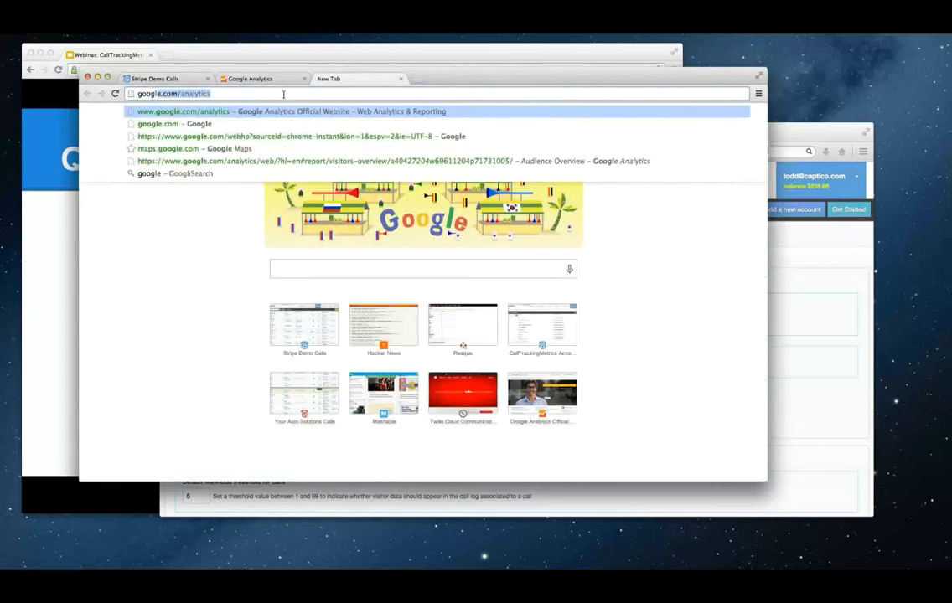
{"action": "key", "text": "Return"}
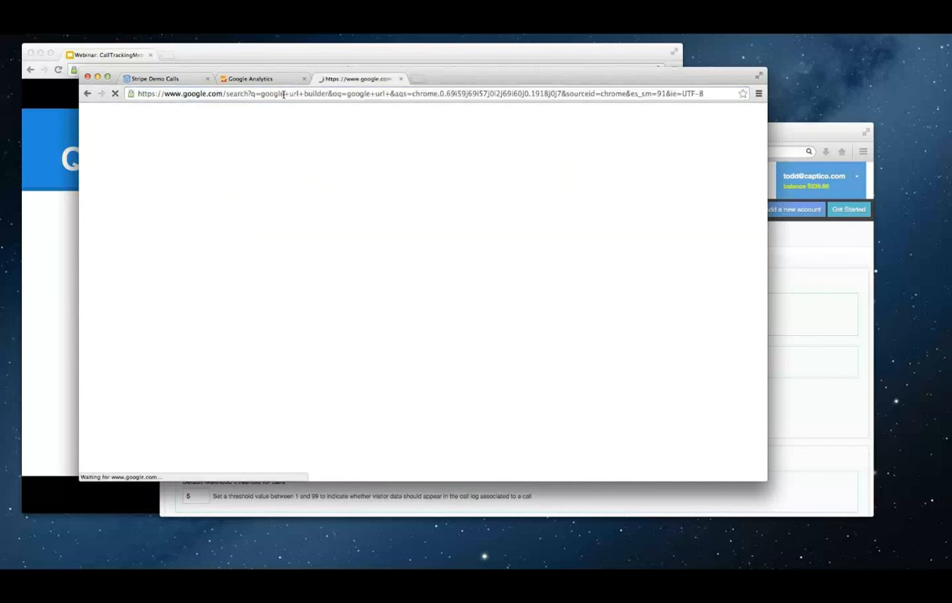
{"action": "left_click", "coordinate": [203, 193]}
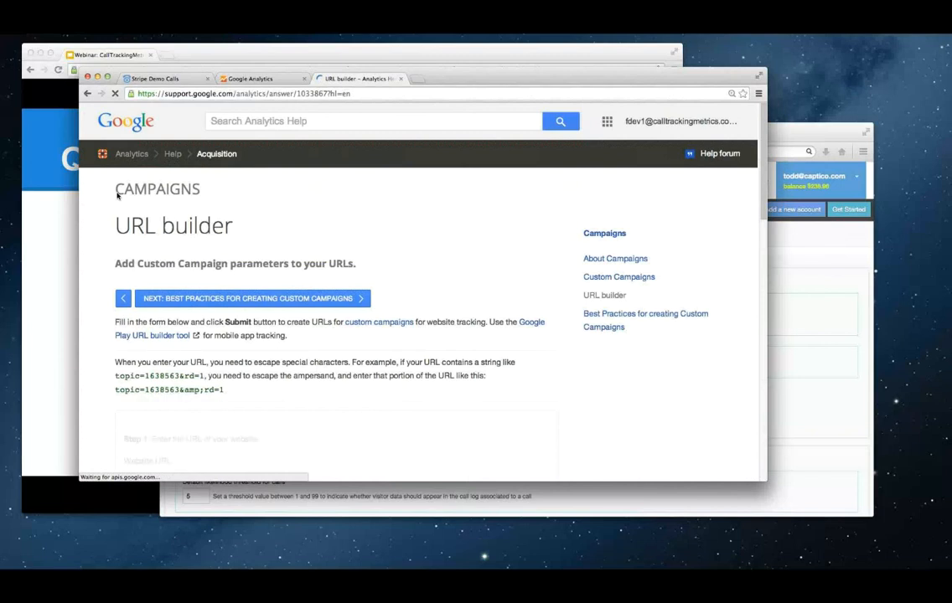
{"action": "scroll", "coordinate": [199, 348], "scroll_direction": "down", "scroll_amount": 1}
{"action": "scroll", "coordinate": [198, 346], "scroll_direction": "down", "scroll_amount": 10}
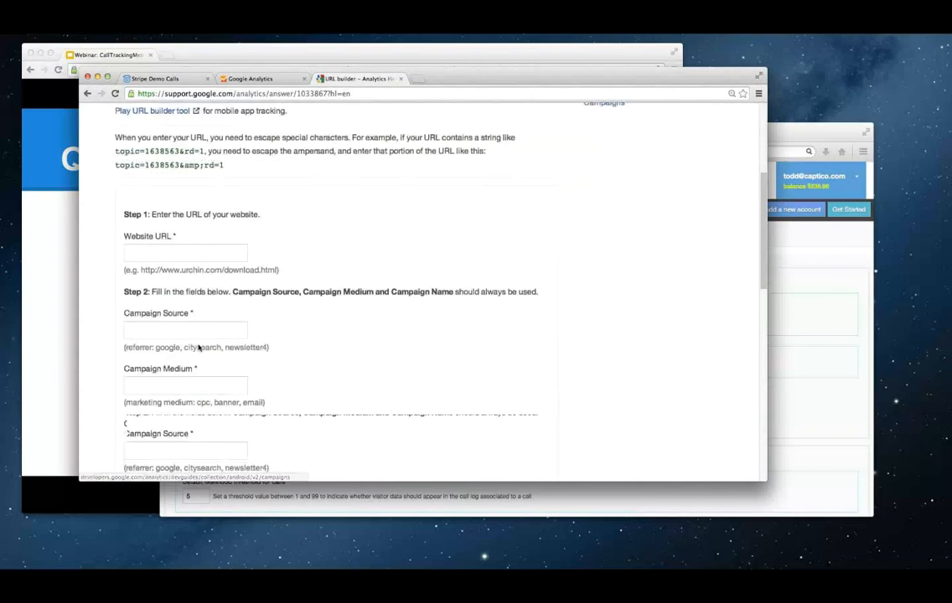
Highlight the Campaign Term label and its paid keywords hint, and place the cursor in the Campaign Term field
{"action": "left_click_drag", "start_coordinate": [124, 285], "coordinate": [191, 284]}
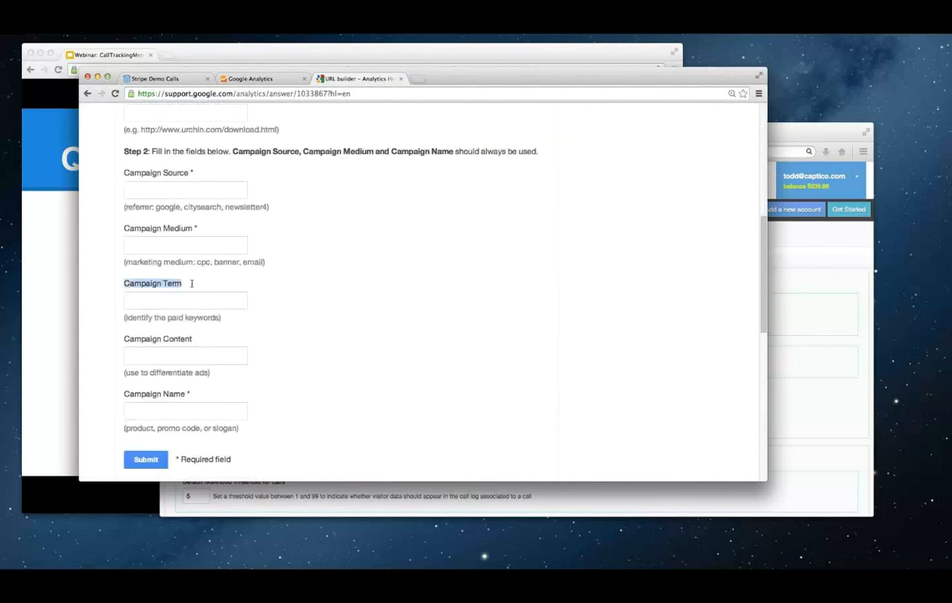
{"action": "left_click", "coordinate": [170, 299]}
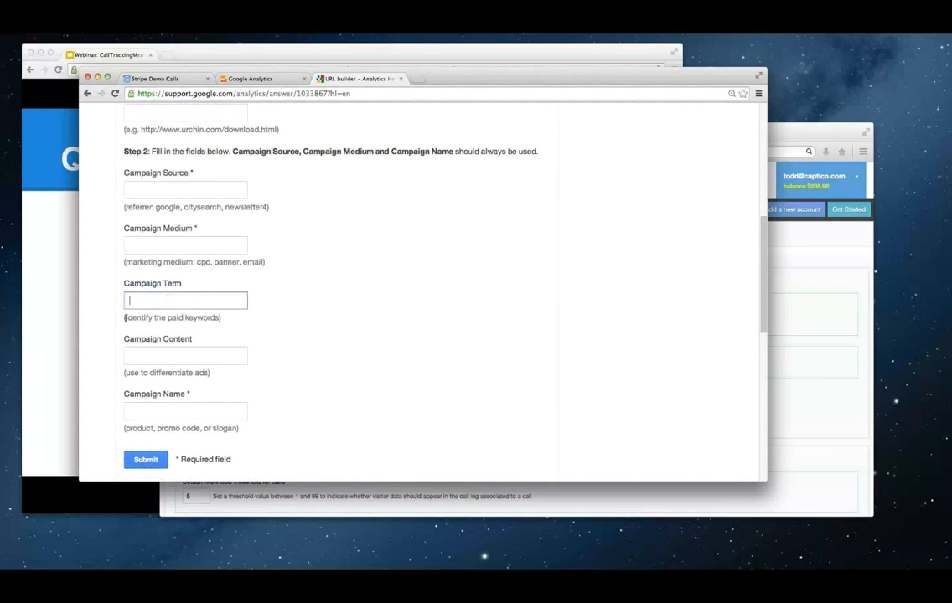
{"action": "left_click_drag", "start_coordinate": [168, 319], "coordinate": [220, 319]}
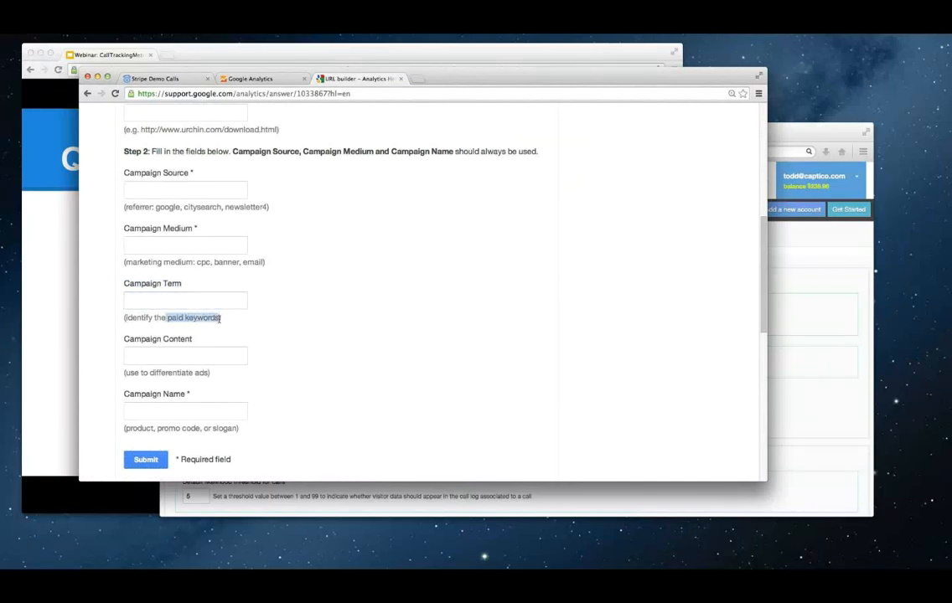
{"action": "left_click", "coordinate": [175, 302]}
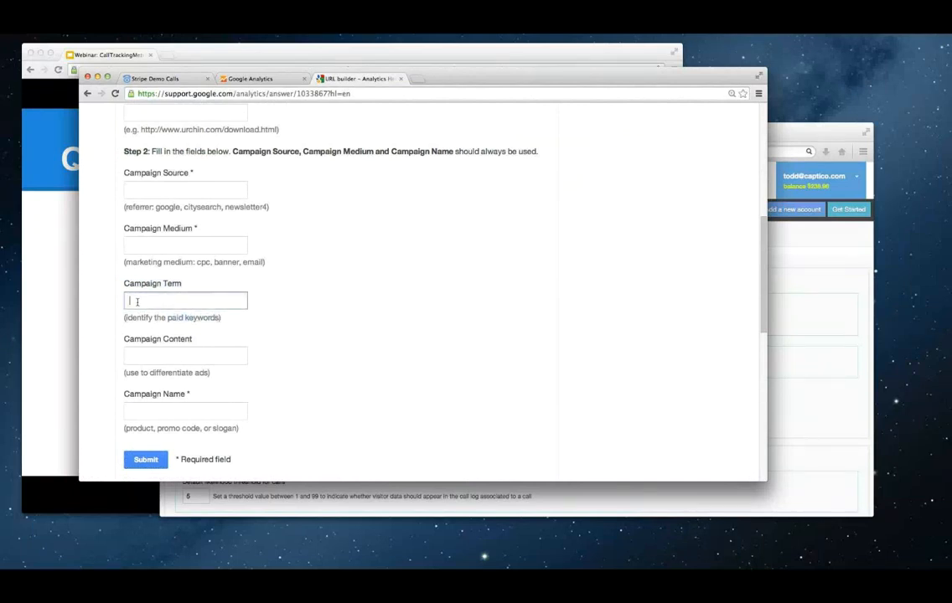
Return to the call log and open the source detail of the second call, the one from Google Adwords
{"action": "left_click", "coordinate": [161, 79]}
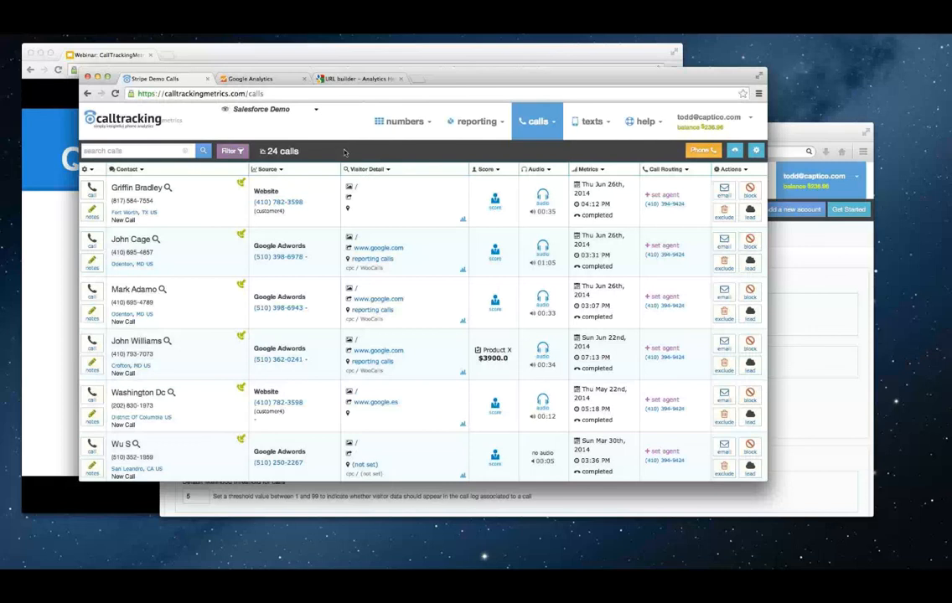
{"action": "left_click", "coordinate": [465, 275]}
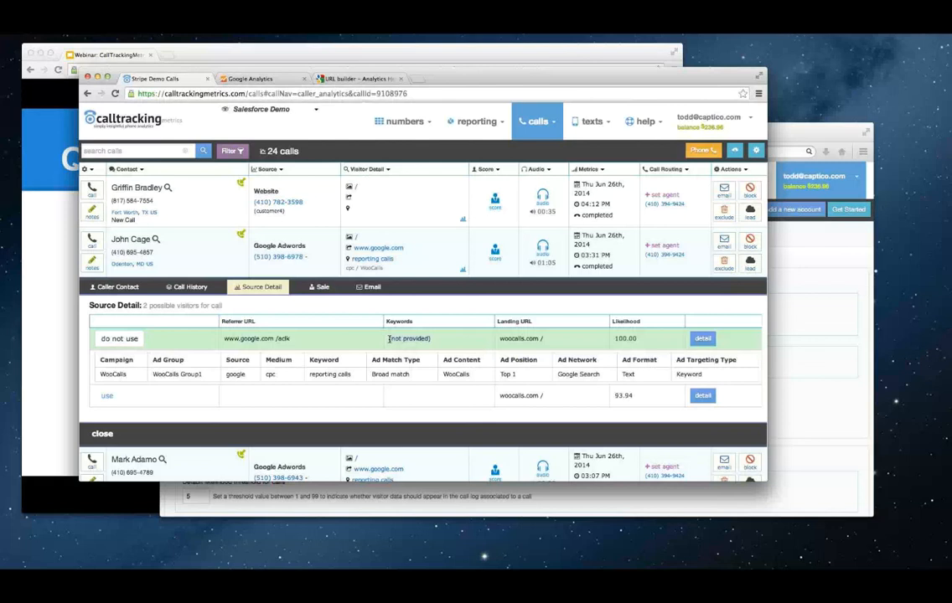
From the tracking numbers list, try to move the first Stripe Demo Account number and its call data to the Test Sample account
{"action": "left_click", "coordinate": [402, 122]}
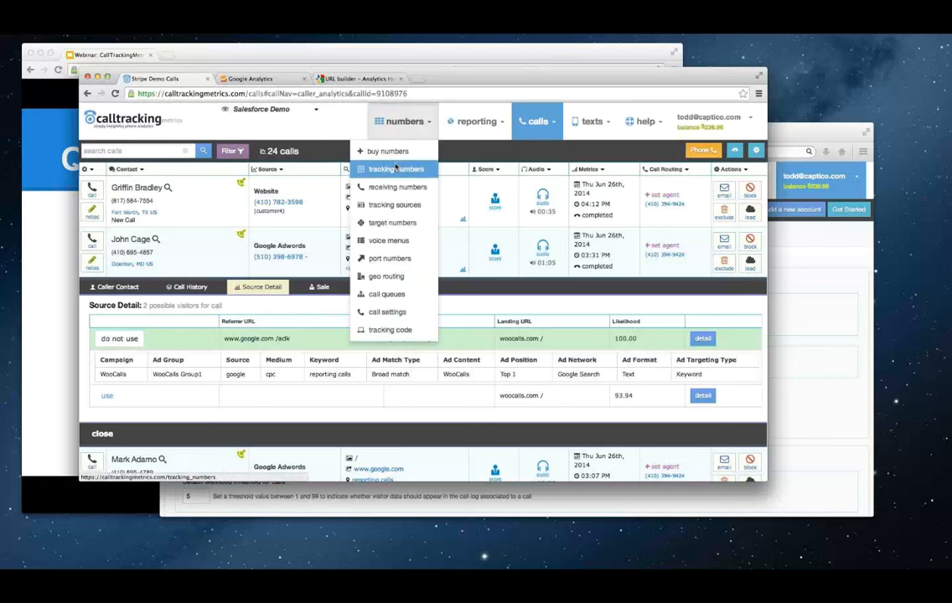
{"action": "left_click", "coordinate": [395, 169]}
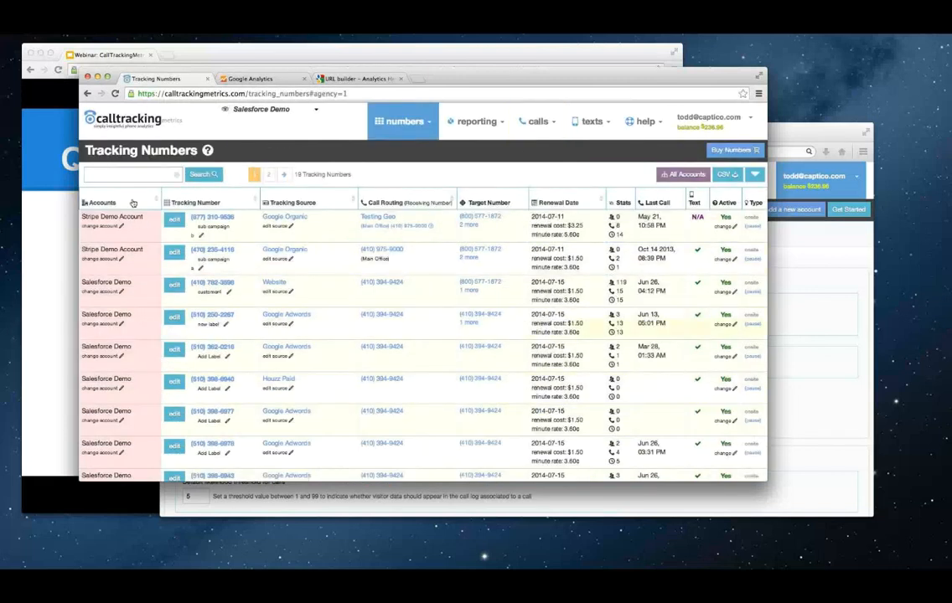
{"action": "left_click", "coordinate": [99, 225]}
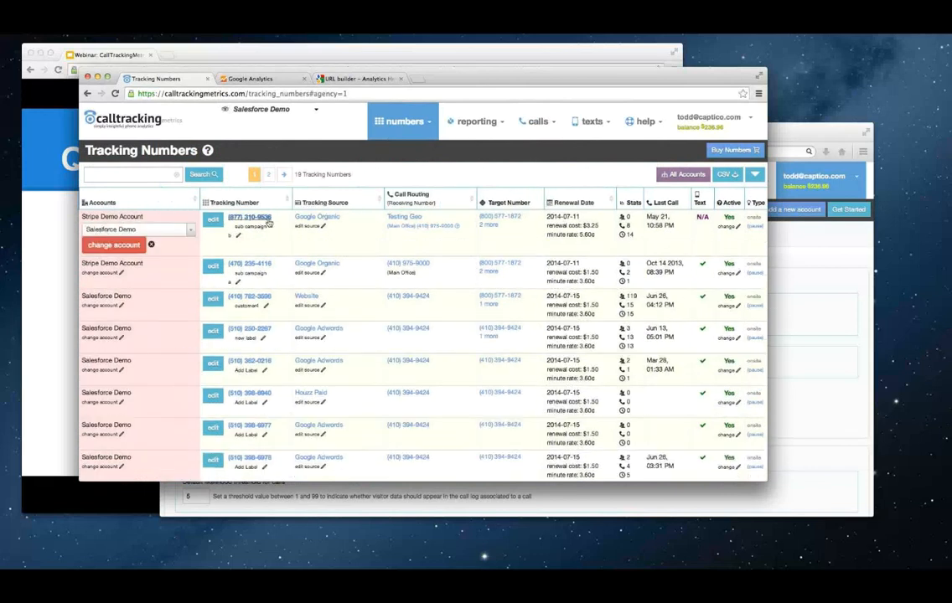
{"action": "left_click", "coordinate": [138, 230]}
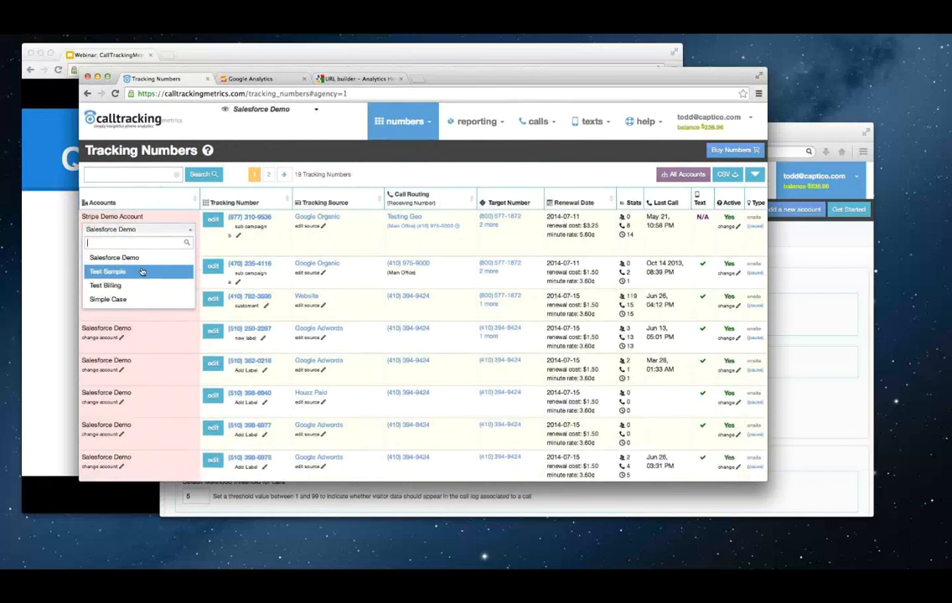
{"action": "left_click", "coordinate": [142, 272]}
{"action": "left_click", "coordinate": [126, 243]}
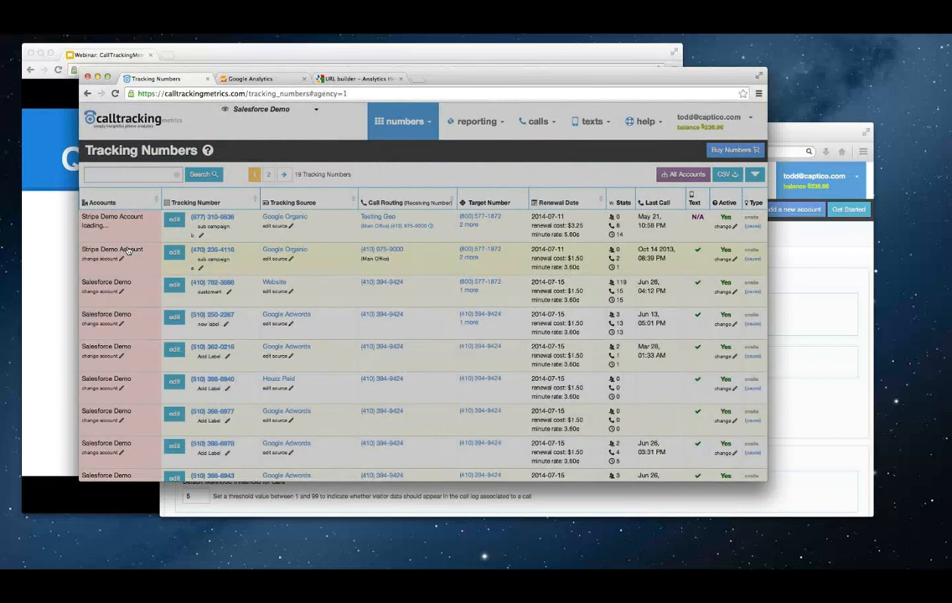
{"action": "left_click", "coordinate": [277, 297]}
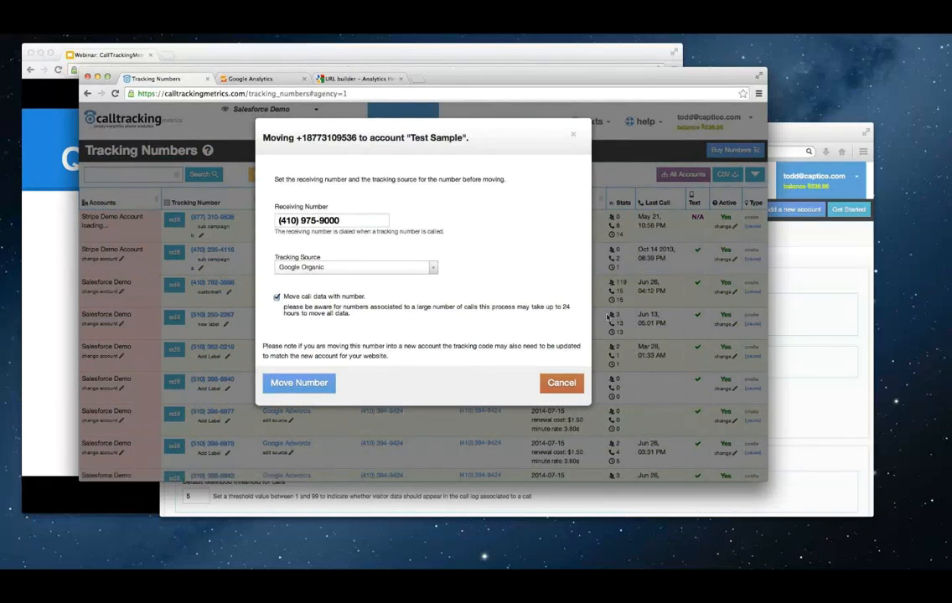
{"action": "left_click", "coordinate": [574, 137]}
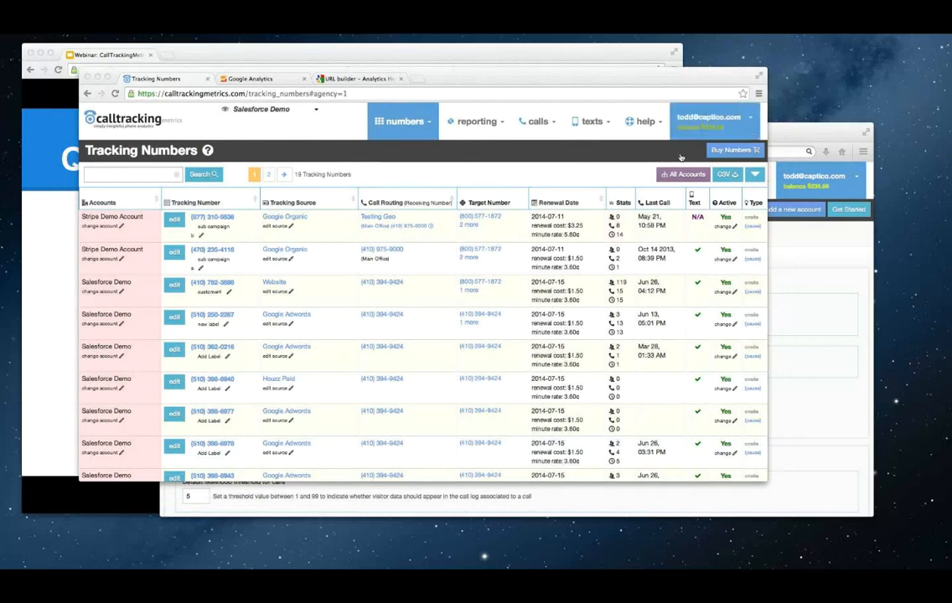
Open the account settings and bring up the FormReactor page with its introductory description
{"action": "left_click", "coordinate": [709, 117]}
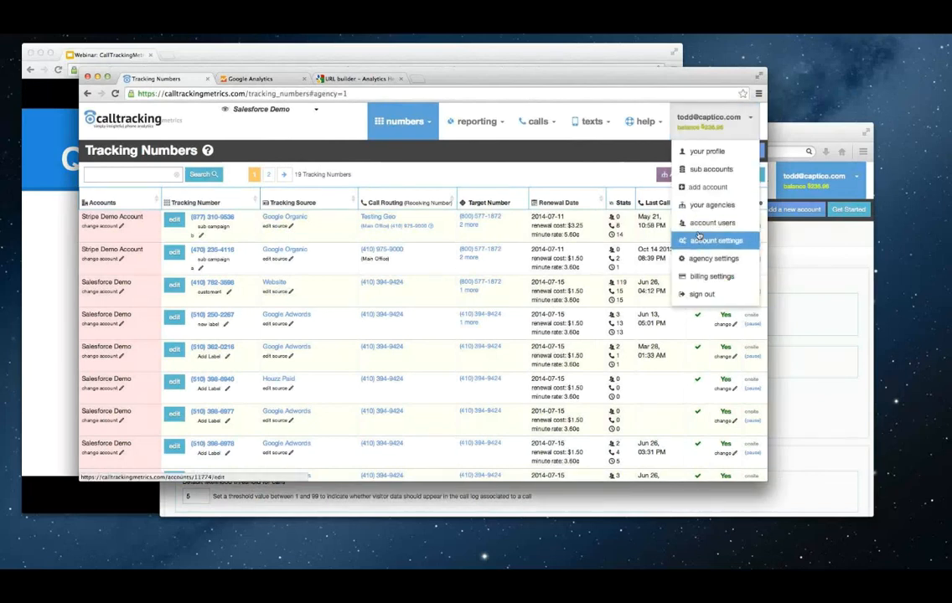
{"action": "left_click", "coordinate": [699, 240]}
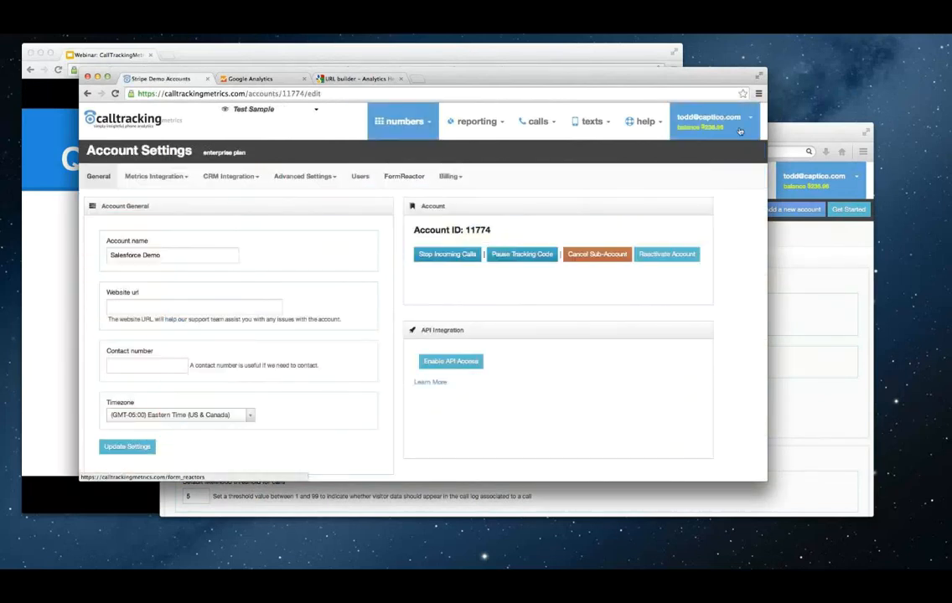
{"action": "left_click", "coordinate": [709, 117]}
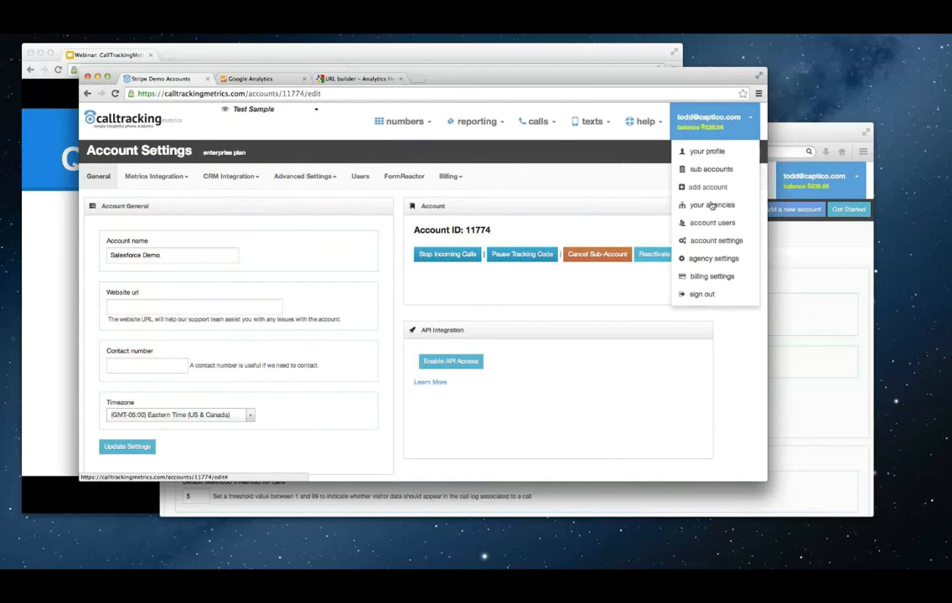
{"action": "left_click", "coordinate": [513, 183]}
{"action": "left_click", "coordinate": [405, 177]}
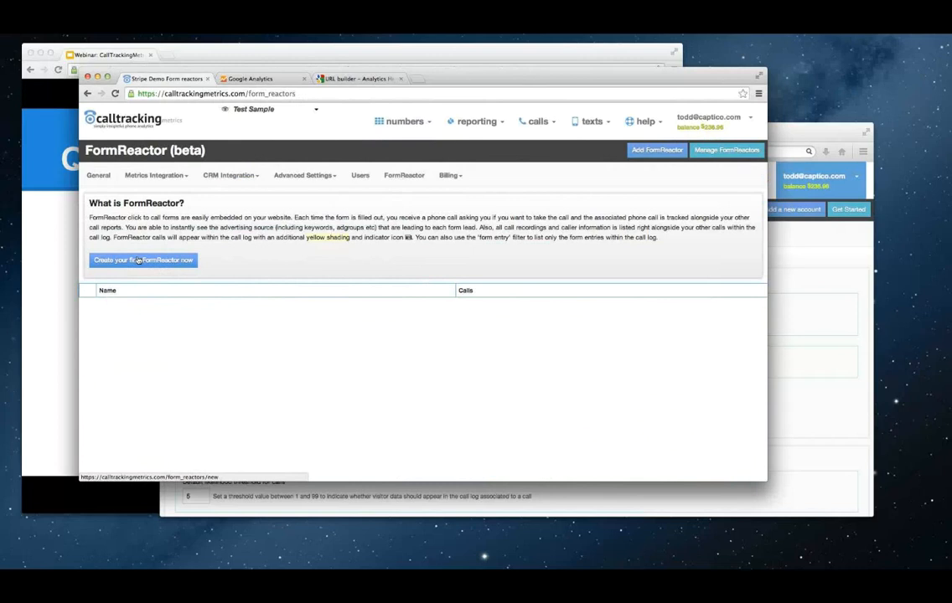
{"action": "left_click_drag", "start_coordinate": [89, 219], "coordinate": [354, 244]}
{"action": "left_click", "coordinate": [354, 244]}
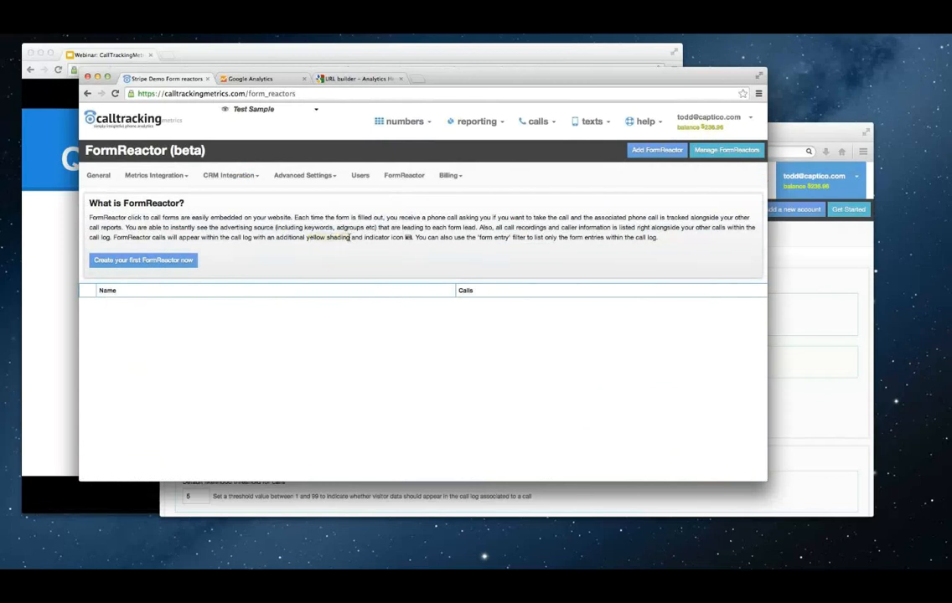
Start a first FormReactor named "New Form" and try to save it
{"action": "left_click", "coordinate": [186, 260]}
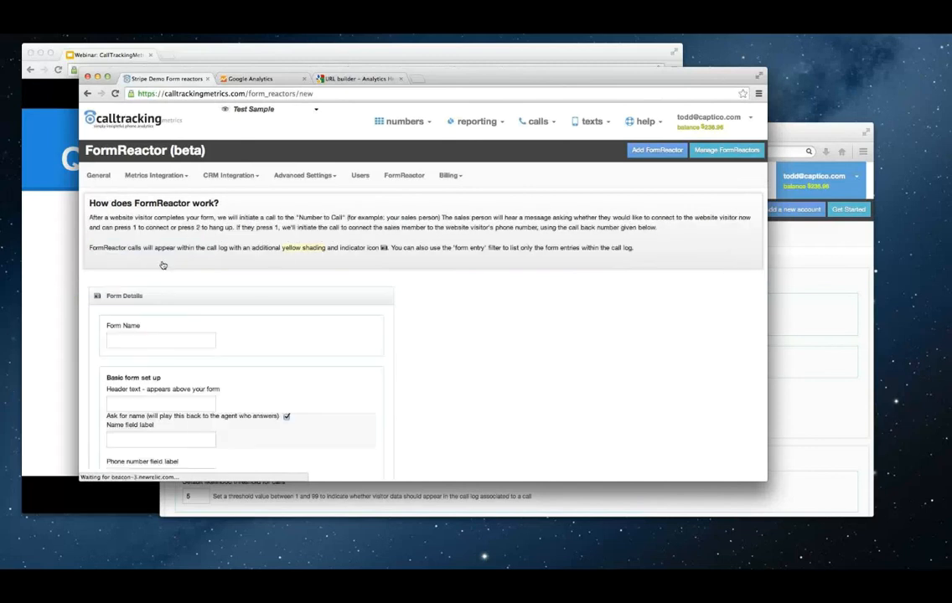
{"action": "scroll", "coordinate": [277, 327], "scroll_direction": "down", "scroll_amount": 10}
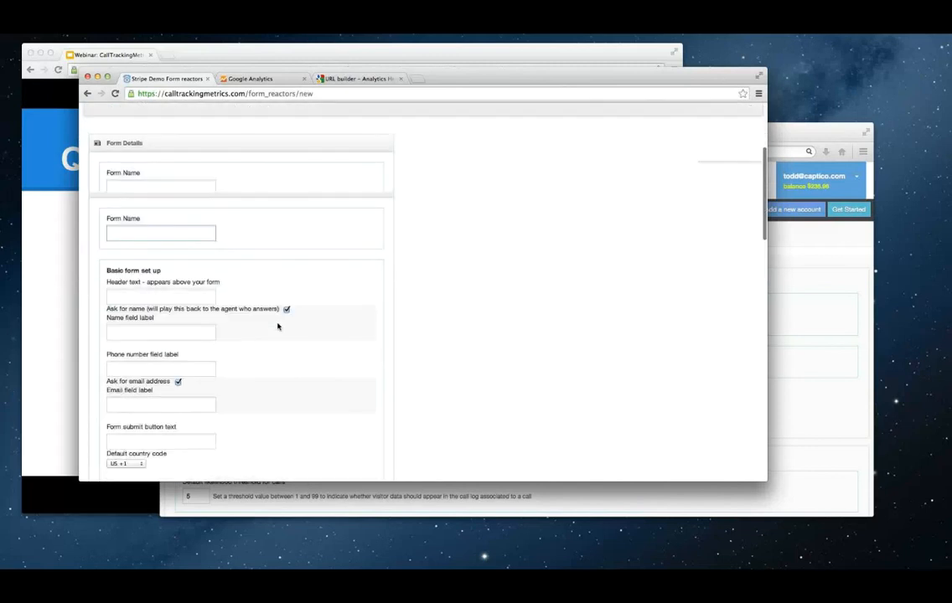
{"action": "scroll", "coordinate": [249, 267], "scroll_direction": "up", "scroll_amount": 10}
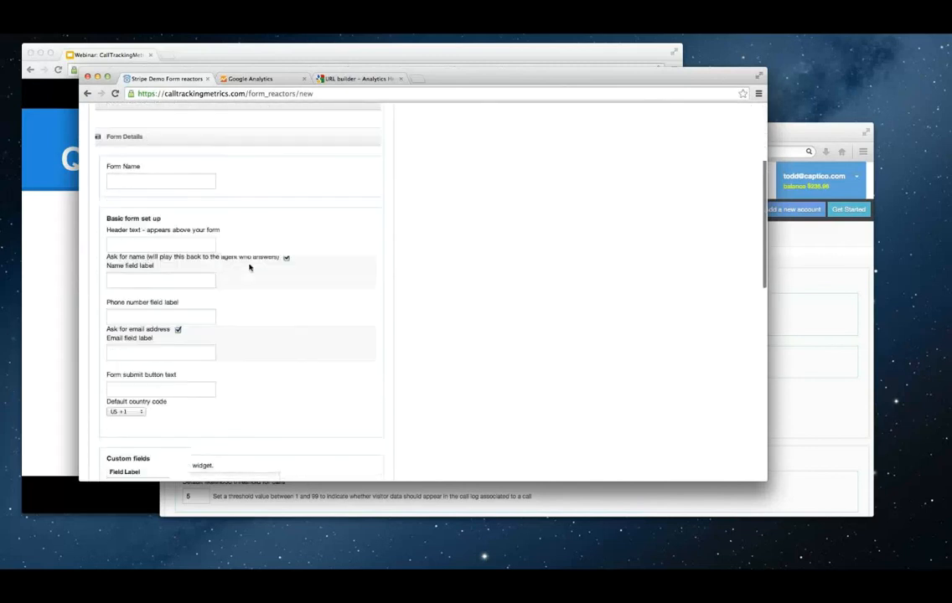
{"action": "scroll", "coordinate": [249, 267], "scroll_direction": "down", "scroll_amount": 2}
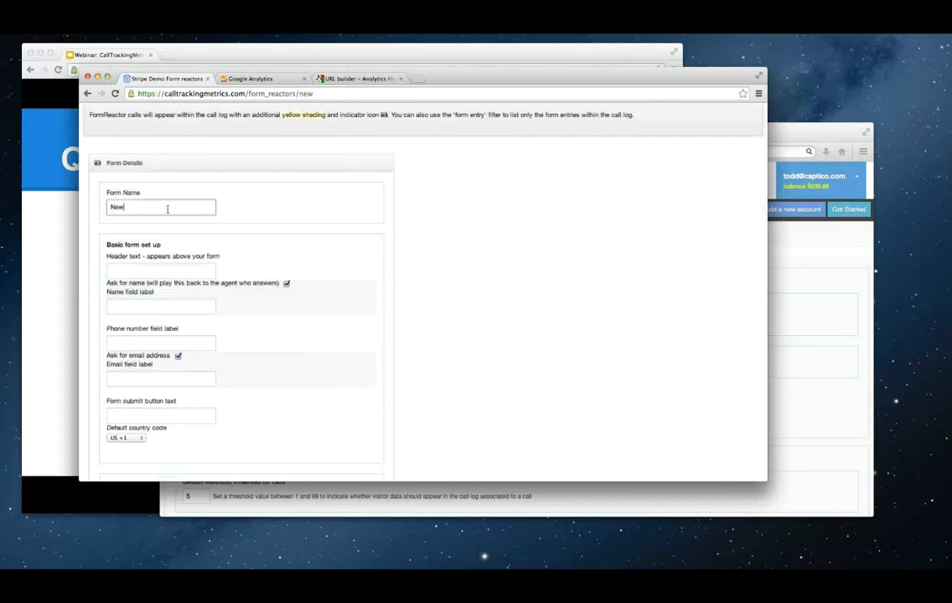
{"action": "scroll", "coordinate": [223, 268], "scroll_direction": "down", "scroll_amount": 12}
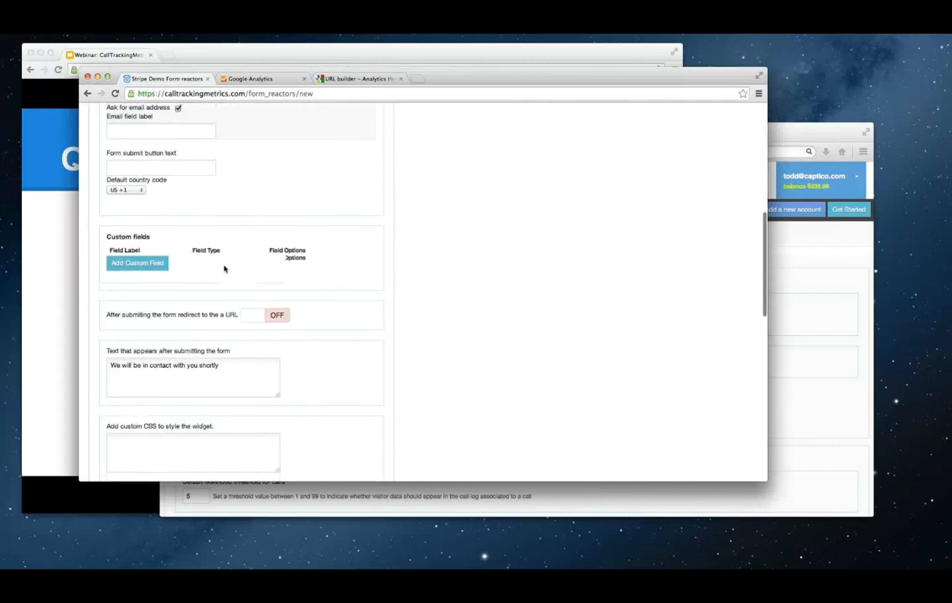
{"action": "scroll", "coordinate": [223, 267], "scroll_direction": "down", "scroll_amount": 12}
{"action": "left_click", "coordinate": [116, 375]}
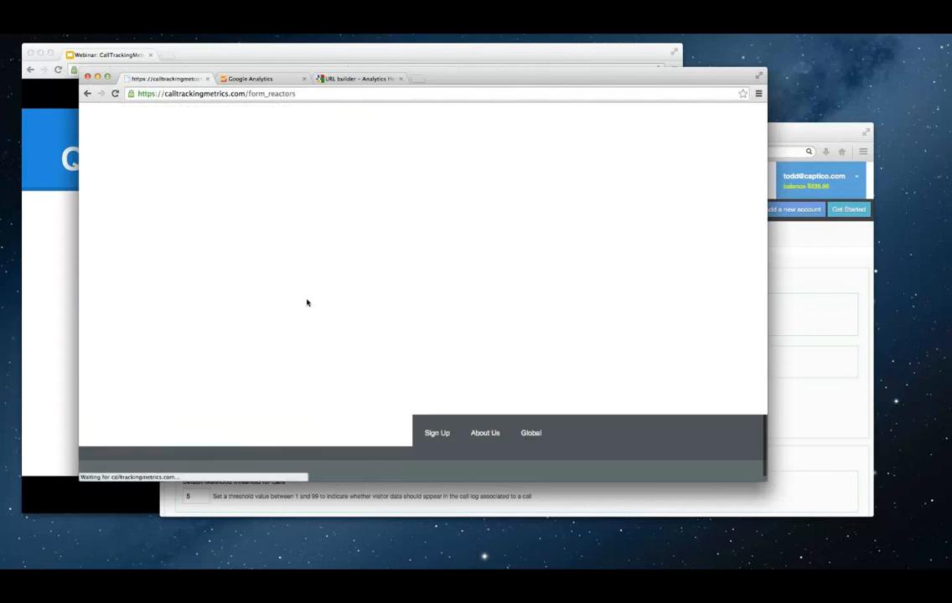
Go back to the unsaved FormReactor form and check which caller ID numbers can be chosen under Call Routing
{"action": "left_click", "coordinate": [87, 93]}
{"action": "scroll", "coordinate": [213, 195], "scroll_direction": "up", "scroll_amount": 8}
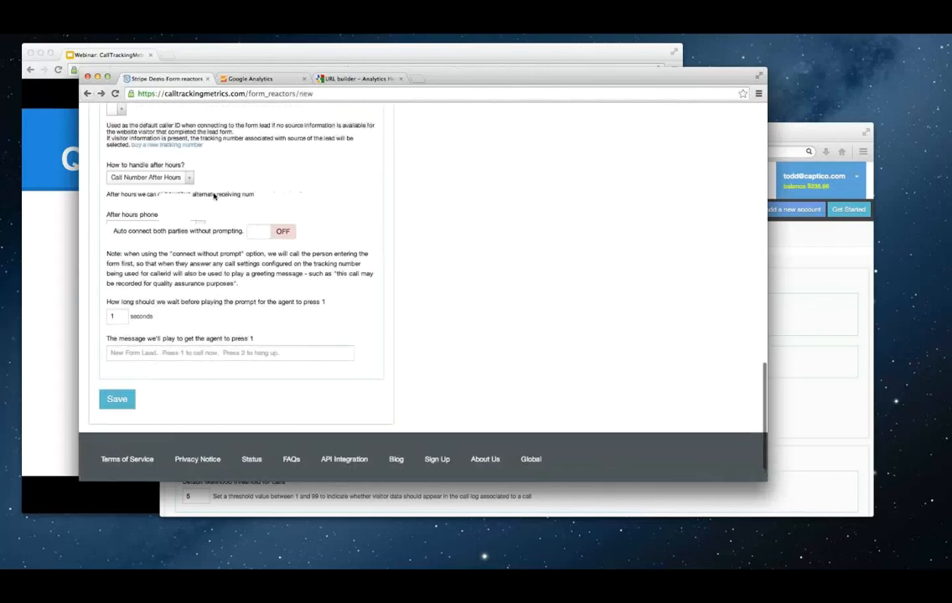
{"action": "scroll", "coordinate": [214, 197], "scroll_direction": "up", "scroll_amount": 1}
{"action": "left_click", "coordinate": [120, 402]}
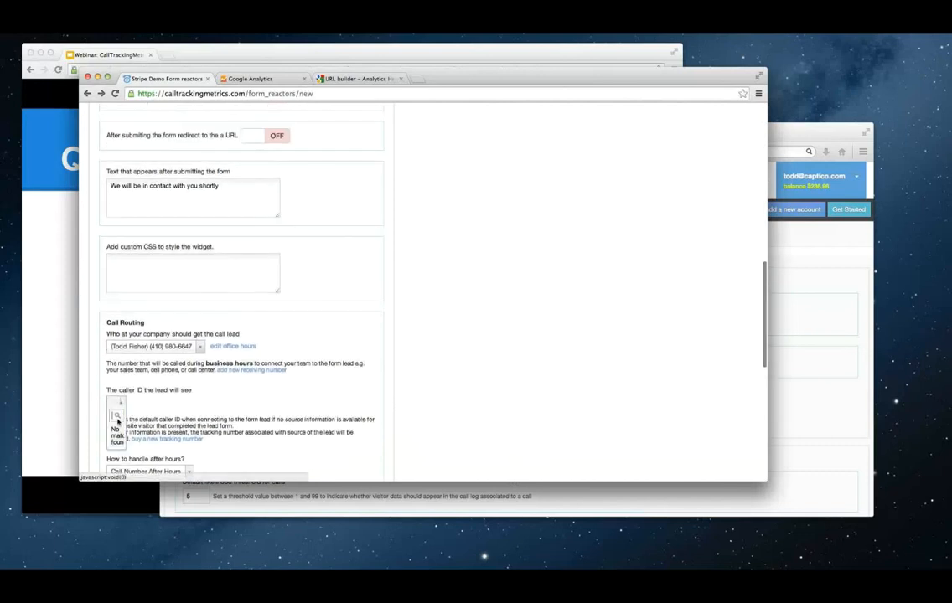
{"action": "left_click", "coordinate": [154, 387]}
{"action": "scroll", "coordinate": [188, 362], "scroll_direction": "up", "scroll_amount": 10}
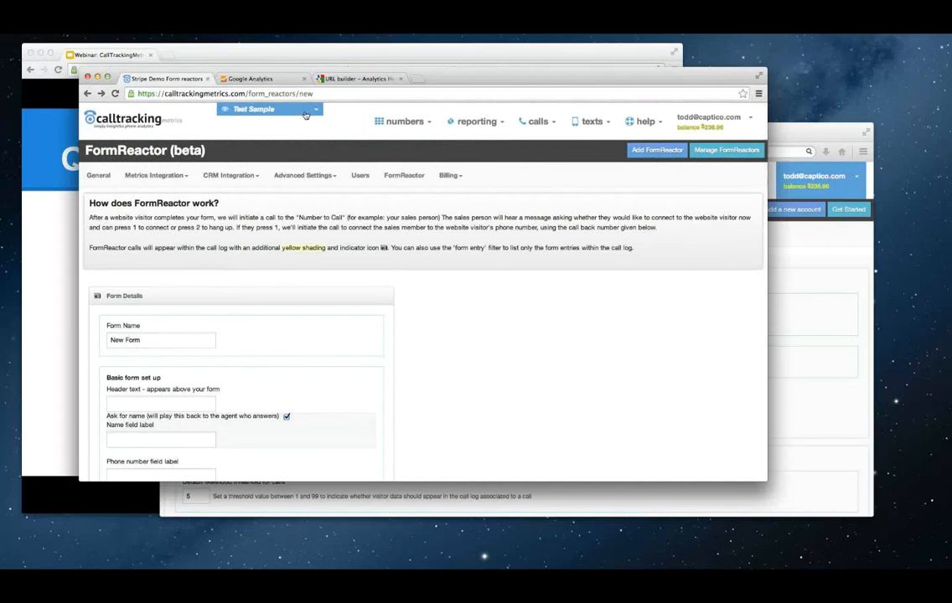
Switch to the Salesforce Demo account and open its existing Click 2 Call FormReactor for editing
{"action": "left_click", "coordinate": [304, 115]}
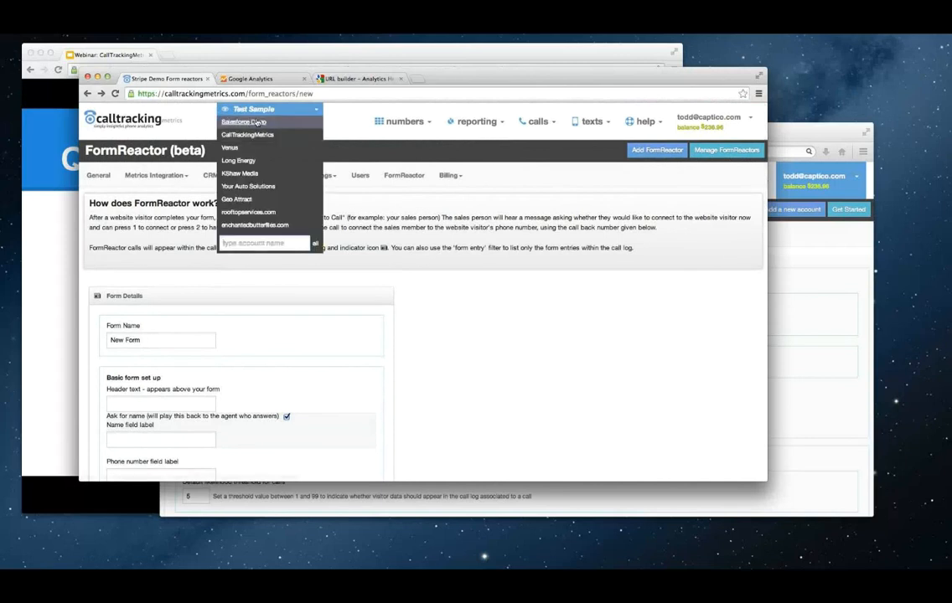
{"action": "left_click", "coordinate": [245, 122]}
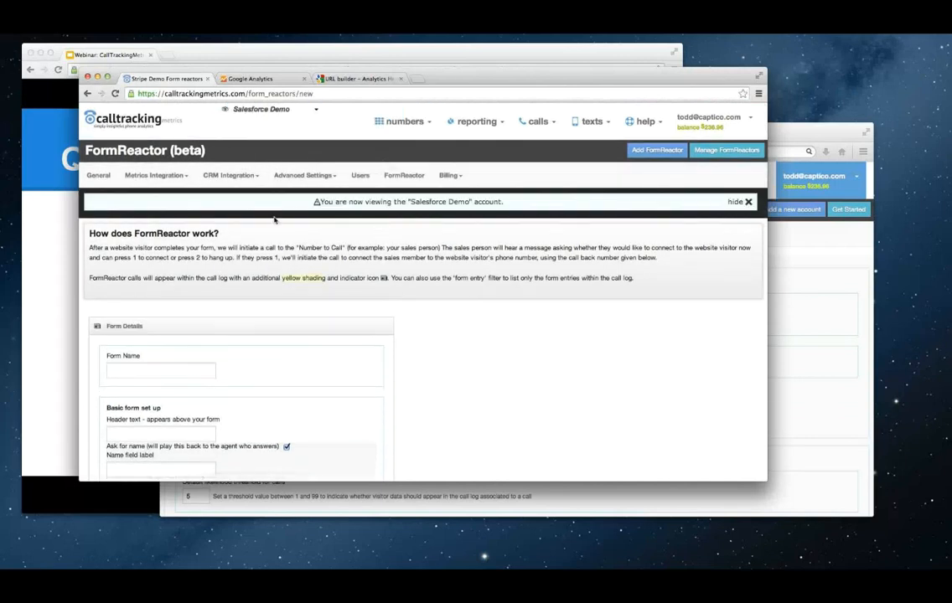
{"action": "scroll", "coordinate": [208, 269], "scroll_direction": "down", "scroll_amount": 1}
{"action": "left_click", "coordinate": [404, 160]}
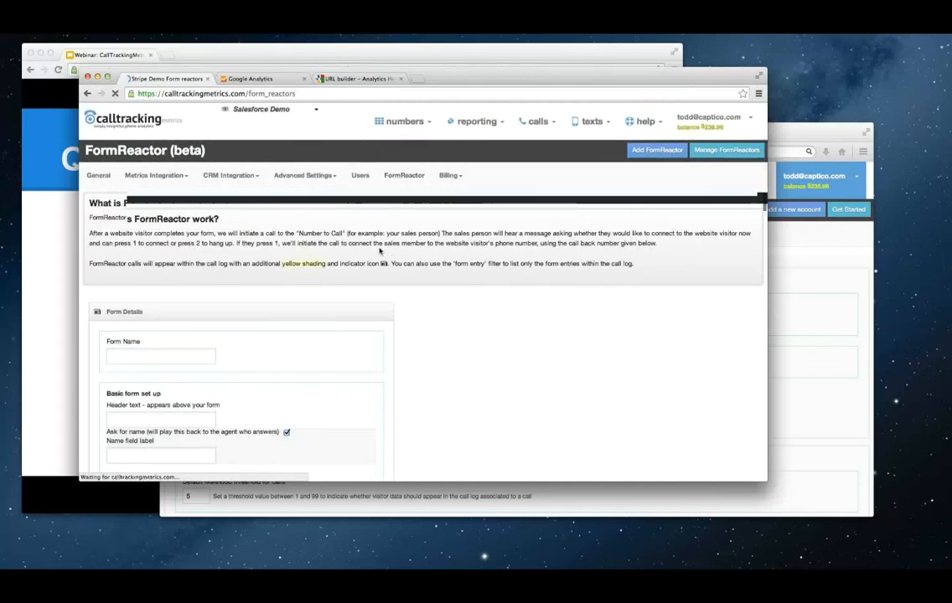
{"action": "left_click", "coordinate": [88, 287]}
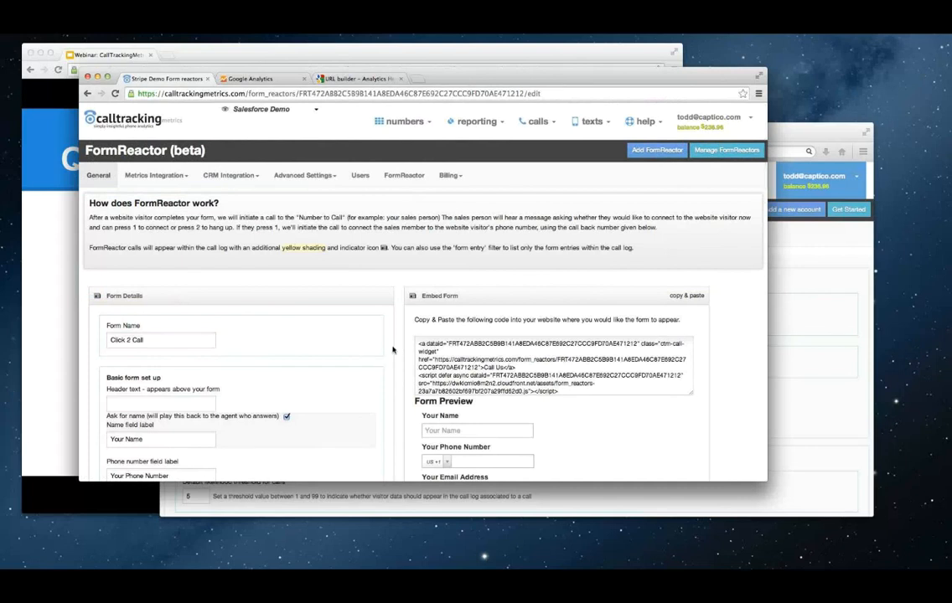
Examine the Click 2 Call form details and form preview, and highlight the embed code for the website
{"action": "scroll", "coordinate": [393, 377], "scroll_direction": "down", "scroll_amount": 2}
{"action": "scroll", "coordinate": [394, 377], "scroll_direction": "down", "scroll_amount": 2}
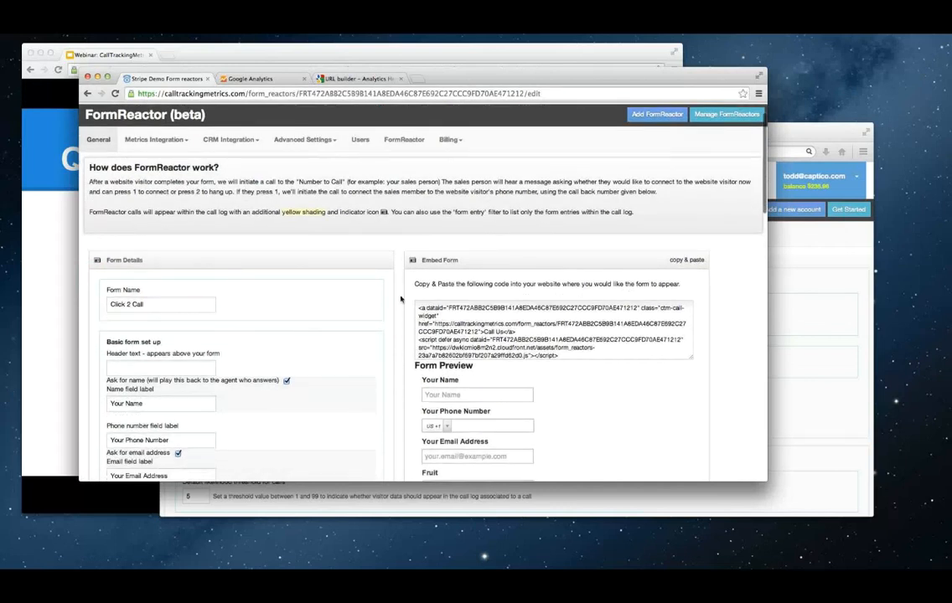
{"action": "scroll", "coordinate": [419, 202], "scroll_direction": "up", "scroll_amount": 3}
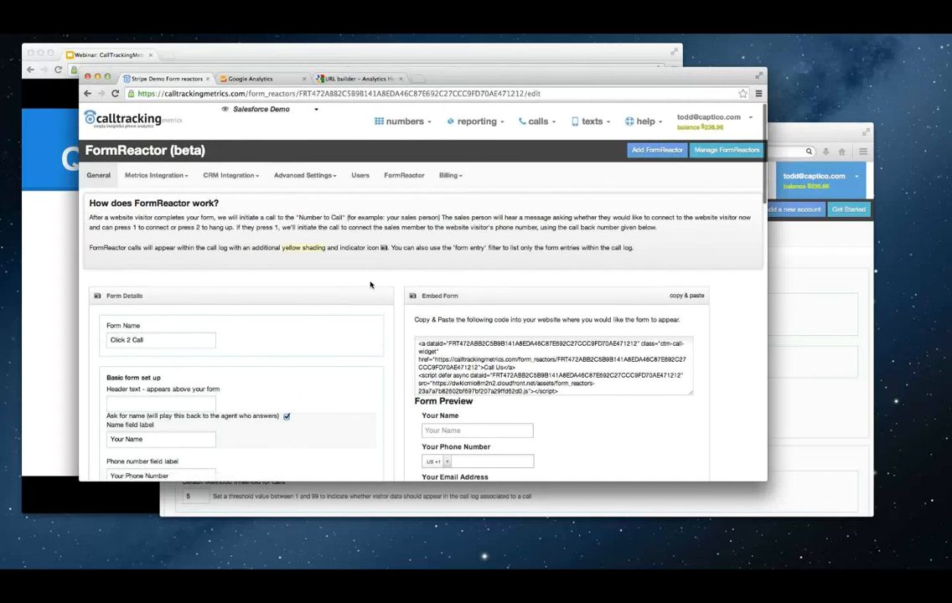
{"action": "scroll", "coordinate": [370, 285], "scroll_direction": "down", "scroll_amount": 5}
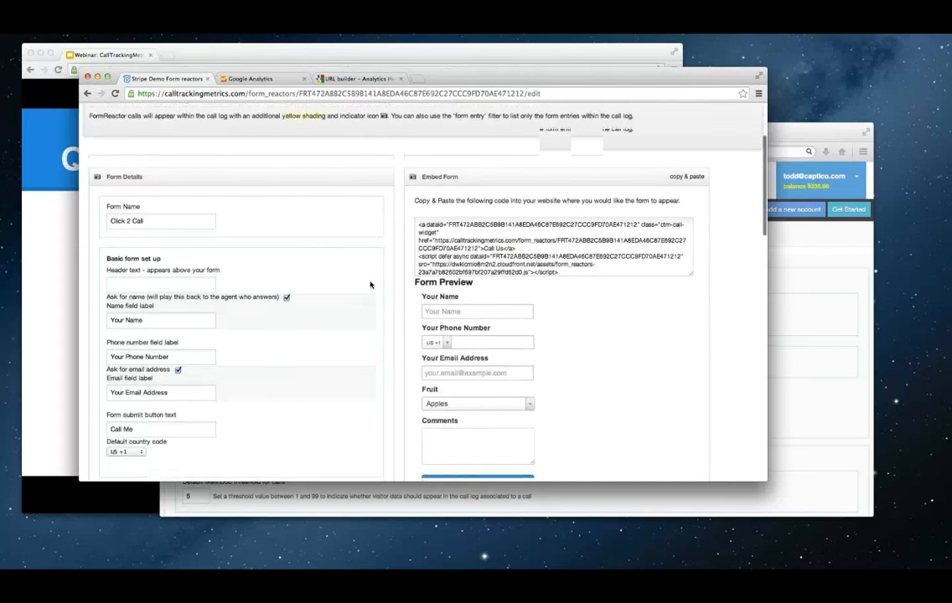
{"action": "left_click", "coordinate": [459, 228]}
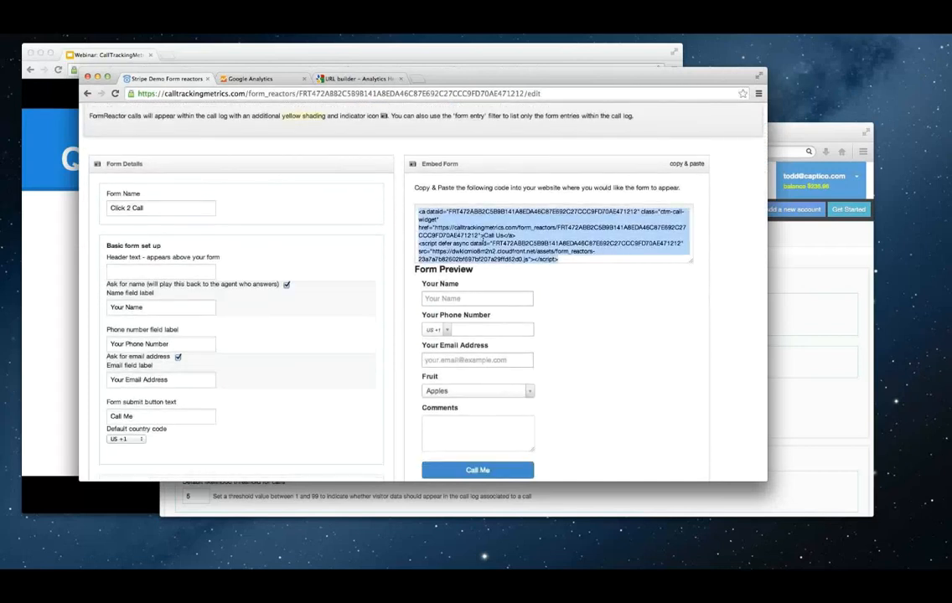
{"action": "scroll", "coordinate": [423, 293], "scroll_direction": "down", "scroll_amount": 1}
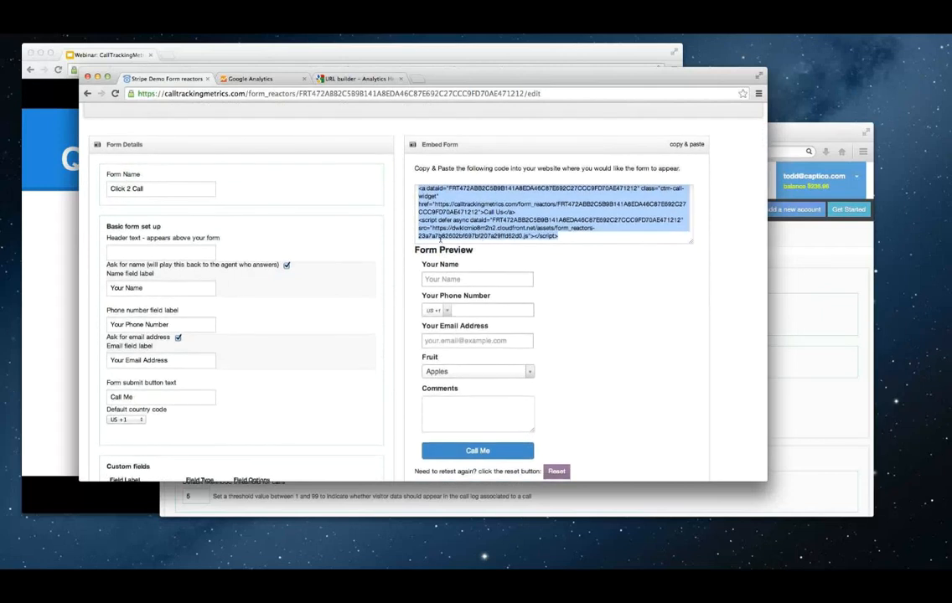
{"action": "left_click", "coordinate": [361, 236]}
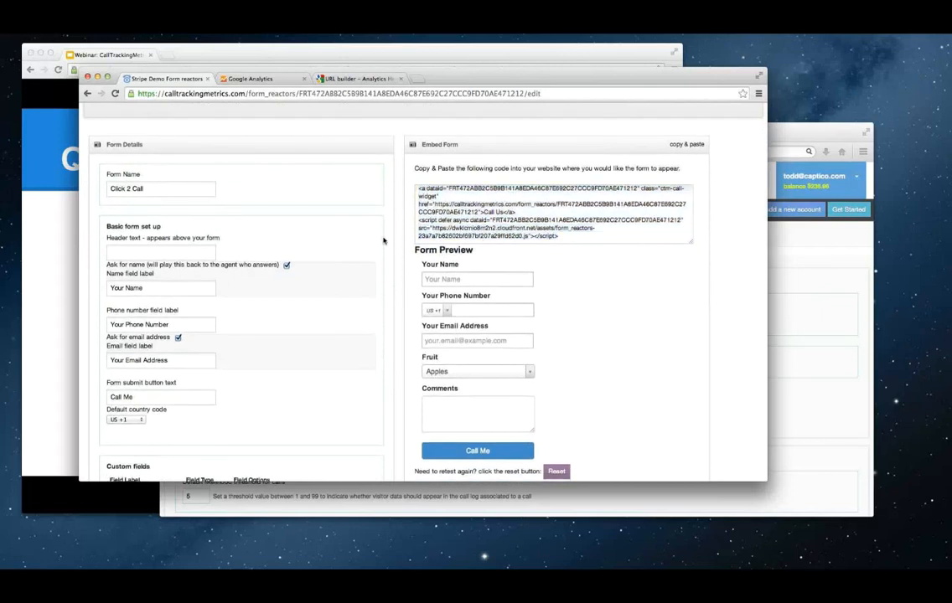
Review the remaining Click 2 Call settings down to the Call Routing and API Integration sections
{"action": "scroll", "coordinate": [386, 243], "scroll_direction": "down", "scroll_amount": 3}
{"action": "scroll", "coordinate": [385, 241], "scroll_direction": "up", "scroll_amount": 3}
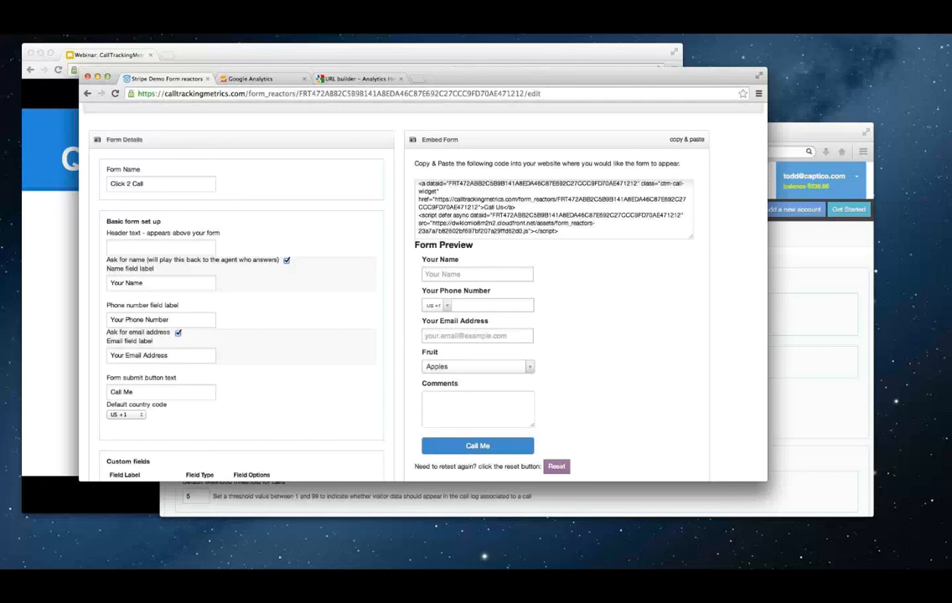
{"action": "scroll", "coordinate": [386, 338], "scroll_direction": "down", "scroll_amount": 5}
{"action": "scroll", "coordinate": [385, 339], "scroll_direction": "down", "scroll_amount": 6}
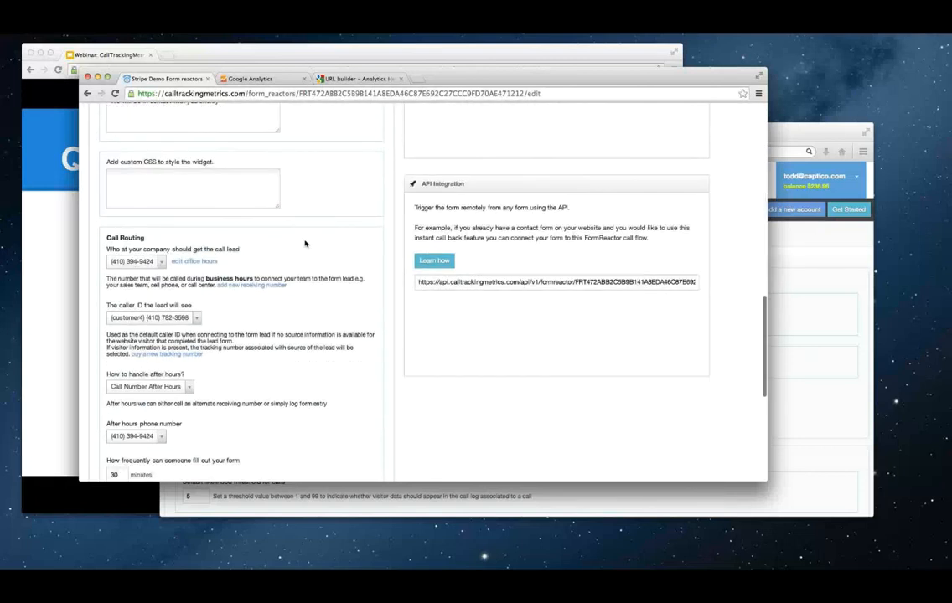
Set the after-hours handling in the Click 2 Call form's Call Routing section to Log Call After Hours
{"action": "scroll", "coordinate": [305, 243], "scroll_direction": "up", "scroll_amount": 3}
{"action": "scroll", "coordinate": [238, 348], "scroll_direction": "down", "scroll_amount": 4}
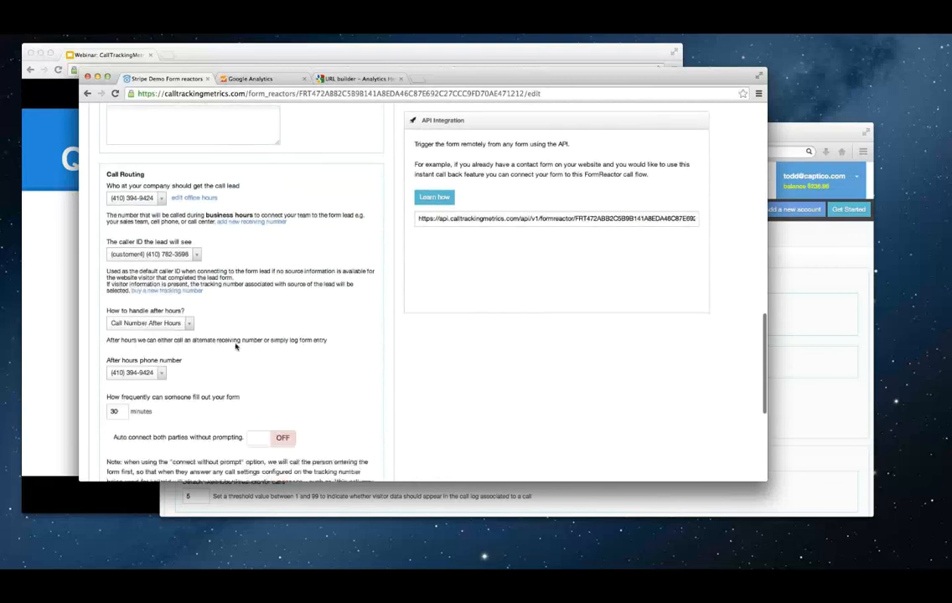
{"action": "left_click", "coordinate": [144, 325]}
{"action": "left_click", "coordinate": [145, 324]}
{"action": "left_click", "coordinate": [145, 324]}
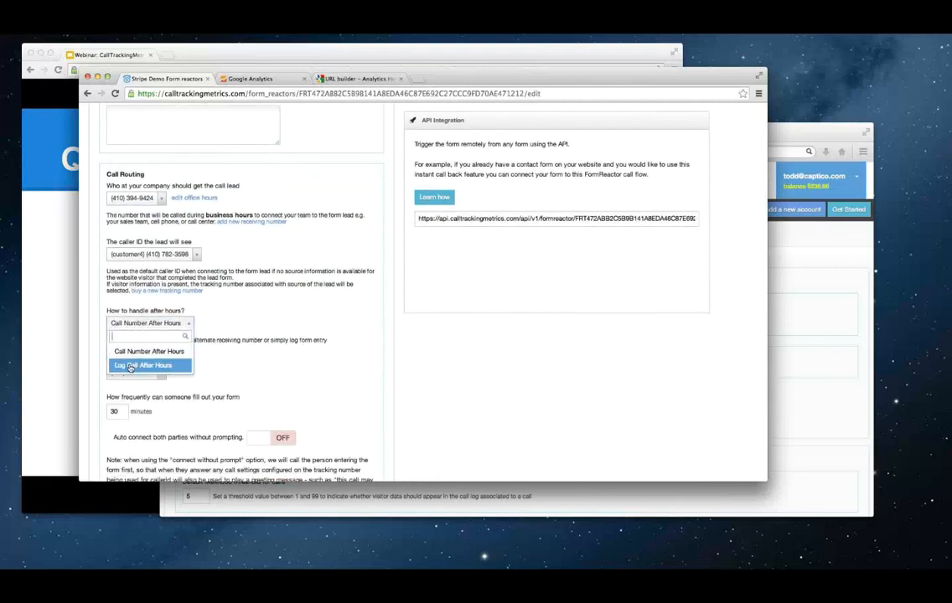
{"action": "left_click", "coordinate": [130, 366]}
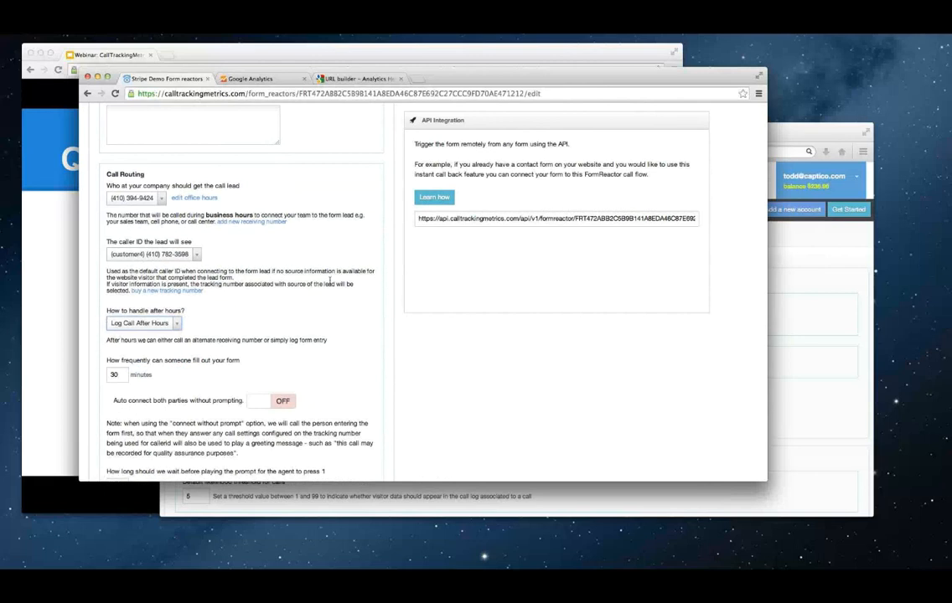
Return to the beginning of the FormReactor page and check the options in the account menu without choosing one
{"action": "scroll", "coordinate": [361, 176], "scroll_direction": "up", "scroll_amount": 3}
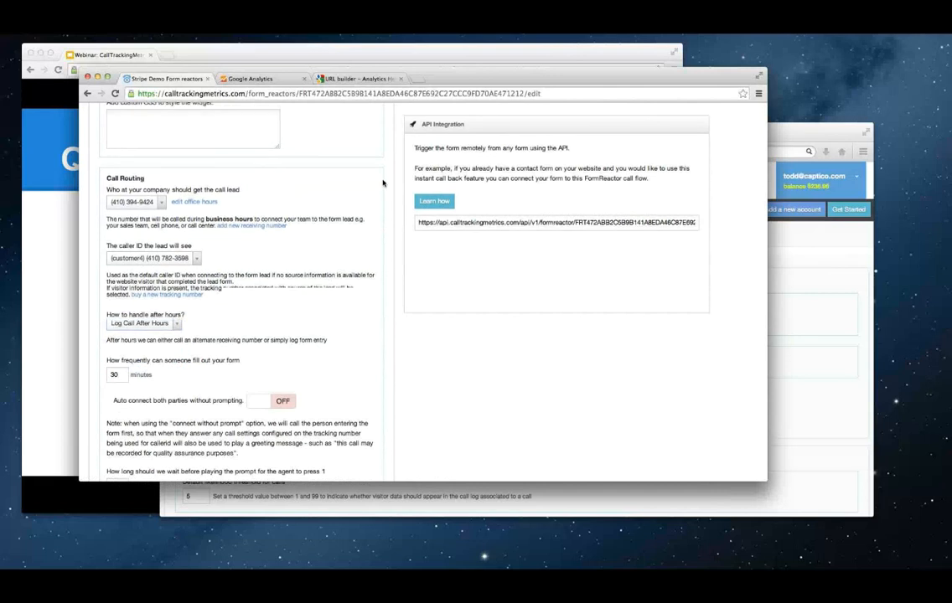
{"action": "scroll", "coordinate": [382, 183], "scroll_direction": "up", "scroll_amount": 15}
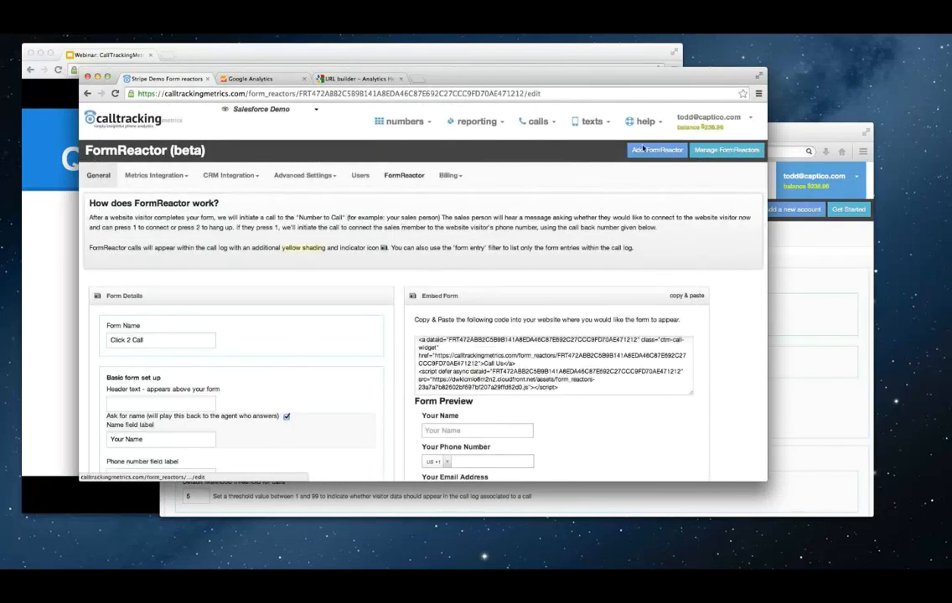
{"action": "left_click", "coordinate": [706, 118]}
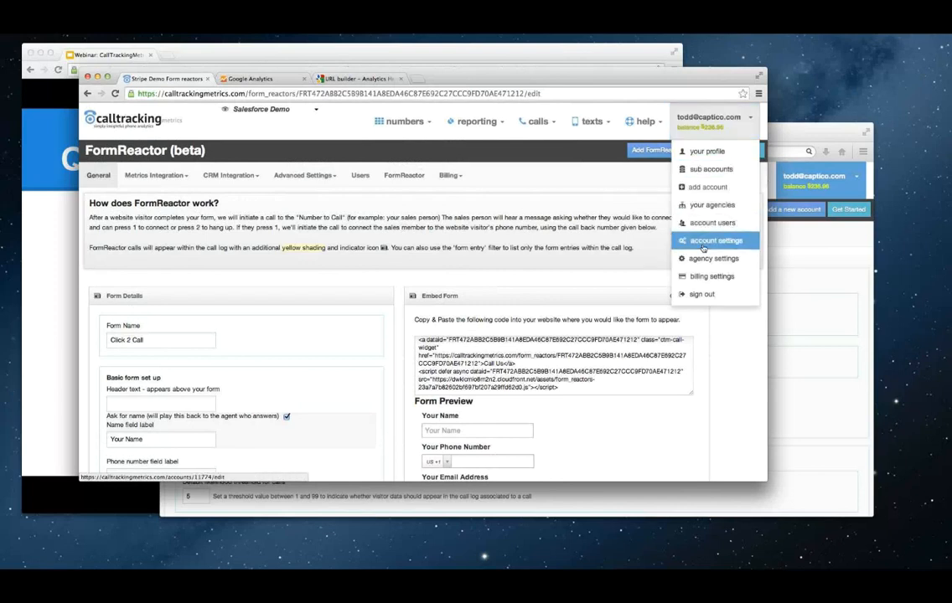
{"action": "left_click", "coordinate": [273, 149]}
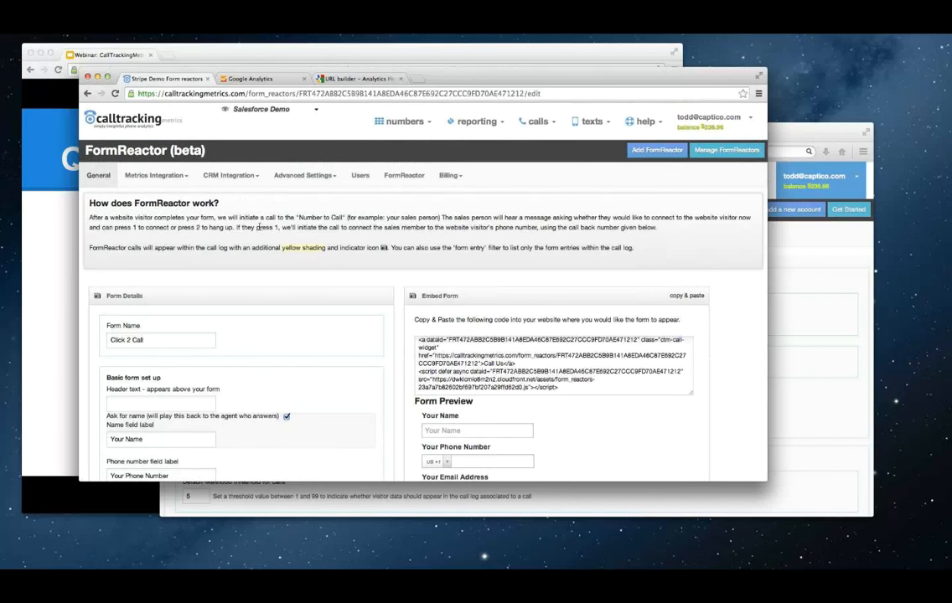
Switch back to the webinar presentation in Google Slides at the Questions? slide
{"action": "left_click_drag", "start_coordinate": [169, 150], "coordinate": [204, 150]}
{"action": "left_click", "coordinate": [207, 152]}
{"action": "left_click", "coordinate": [855, 147]}
{"action": "left_click", "coordinate": [40, 261]}
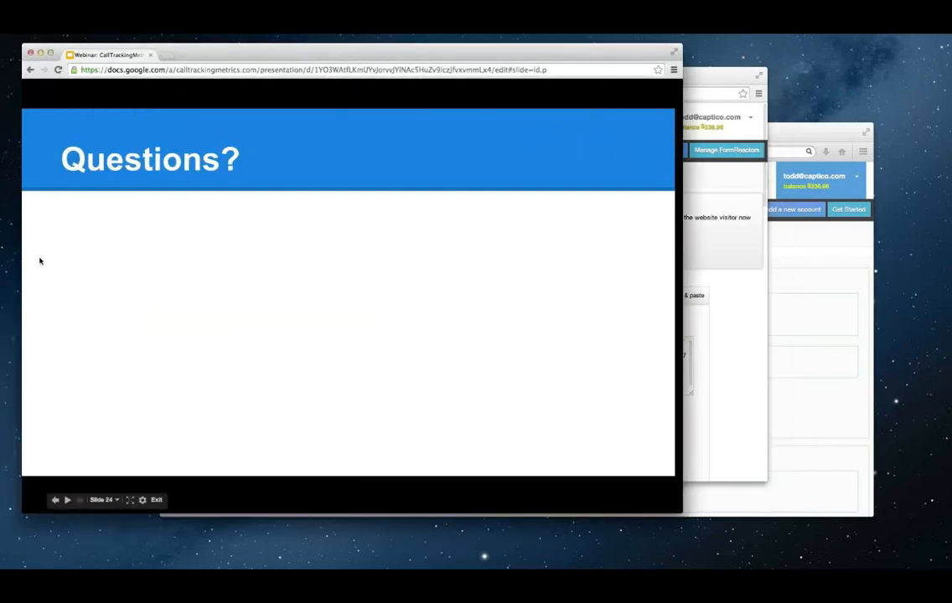